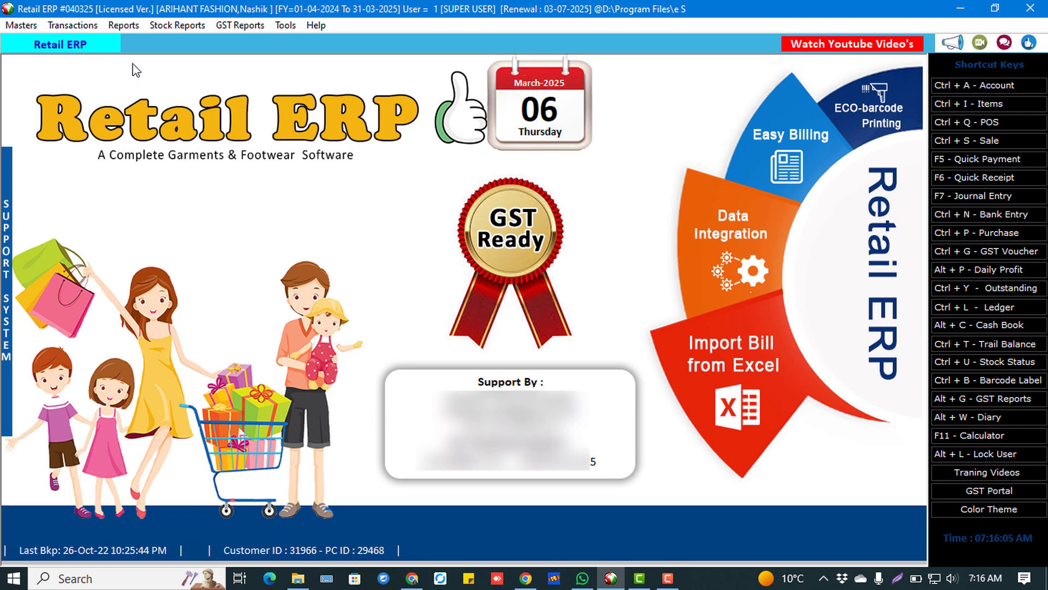
# Start a new purchase entry dated 06-03-2025 with Credit terms.
pyautogui.click(87, 27)
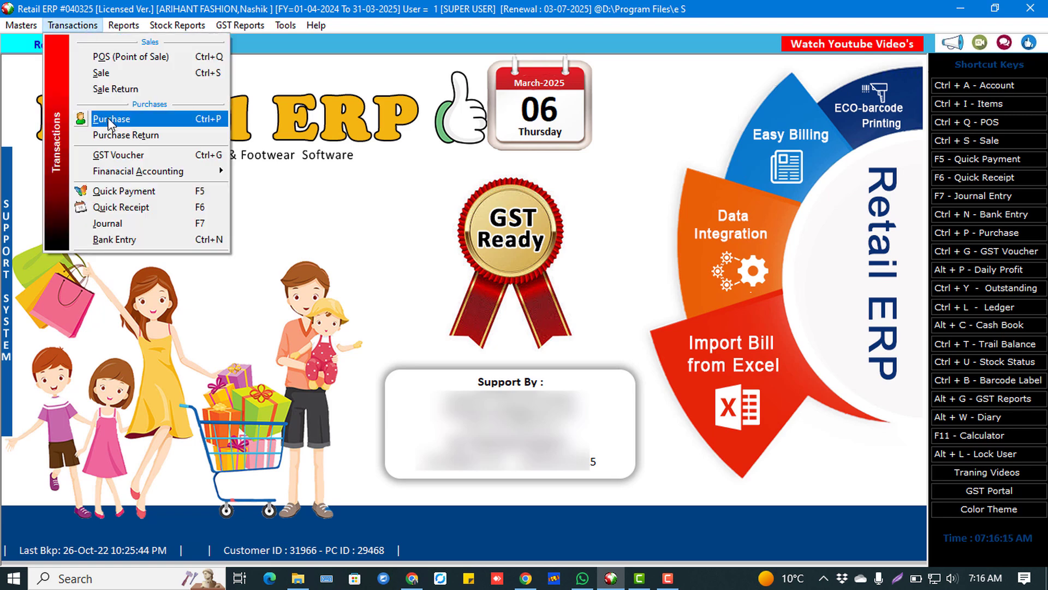
pyautogui.click(107, 117)
pyautogui.click(312, 76)
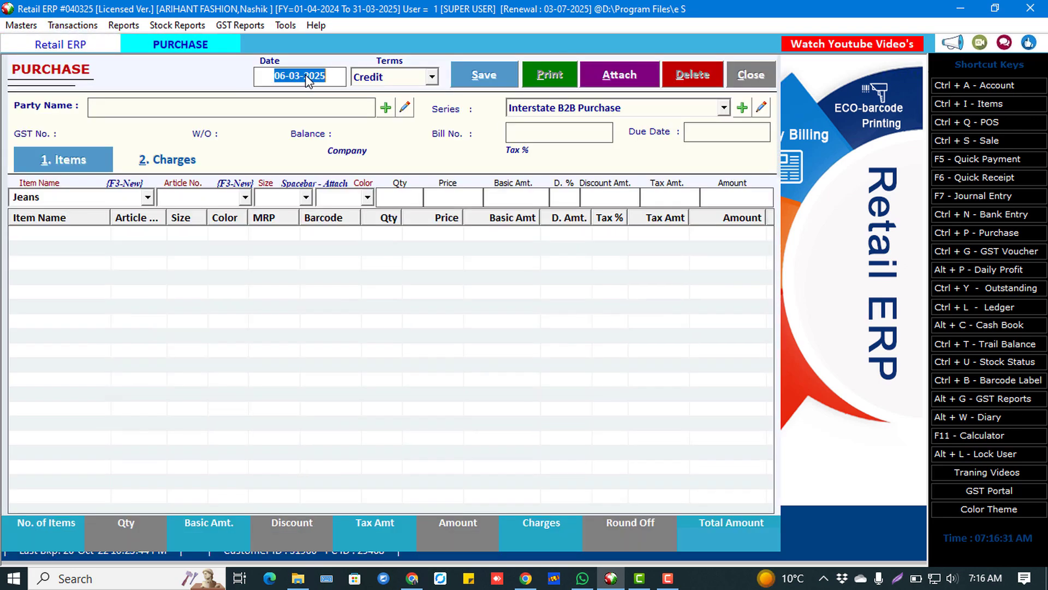
pyautogui.press('Return')
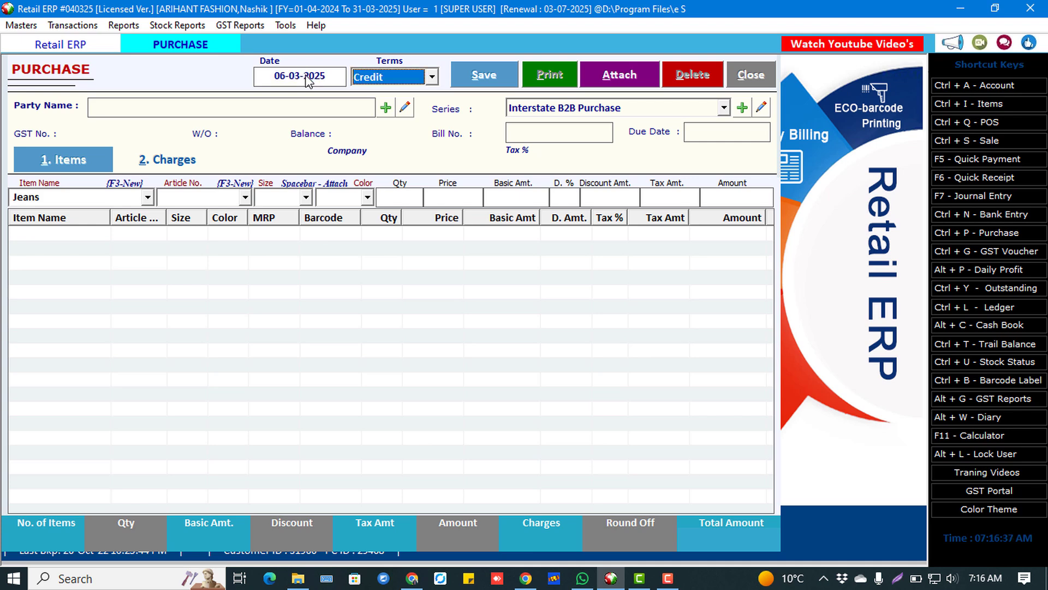
pyautogui.press('Up')
pyautogui.press('Down')
pyautogui.press('Return')
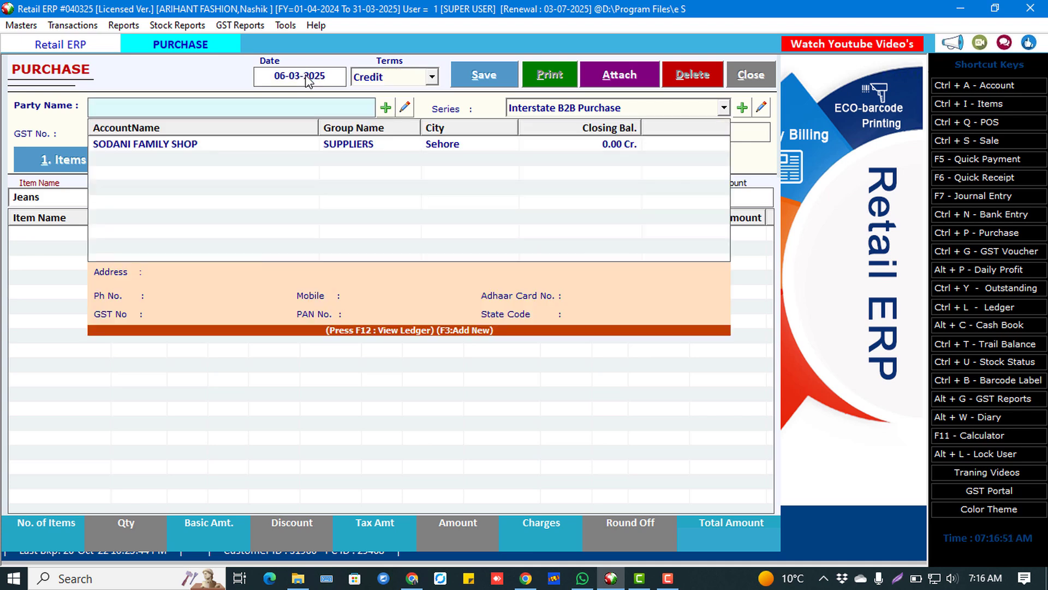
# Choose SODANI FAMILY SHOP as the party, keep the Interstate B2B Purchase series, and set the bill number to 1.
pyautogui.press('Down')
pyautogui.press('Return')
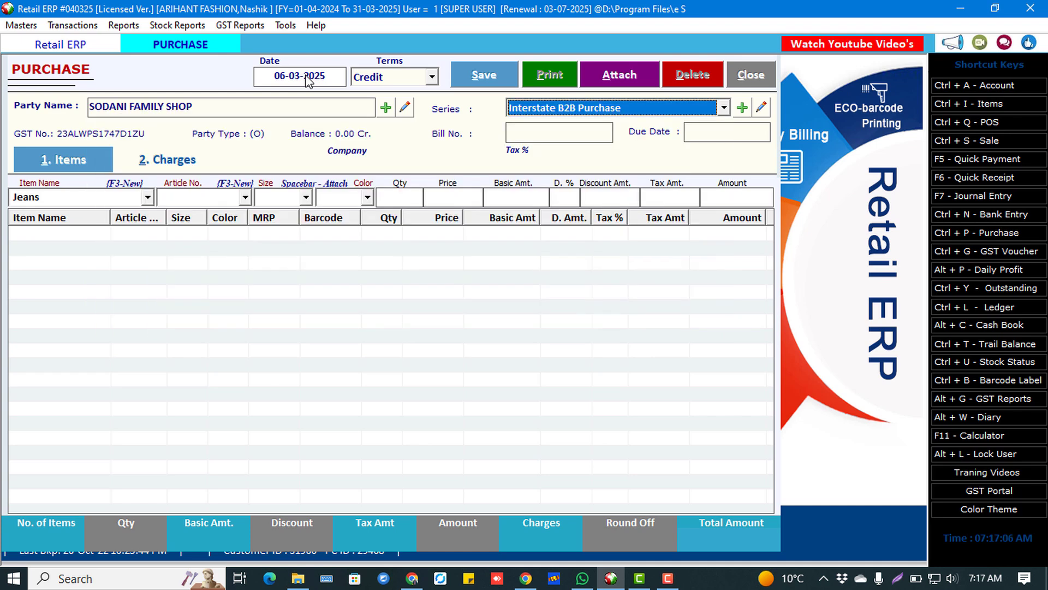
pyautogui.press('Return')
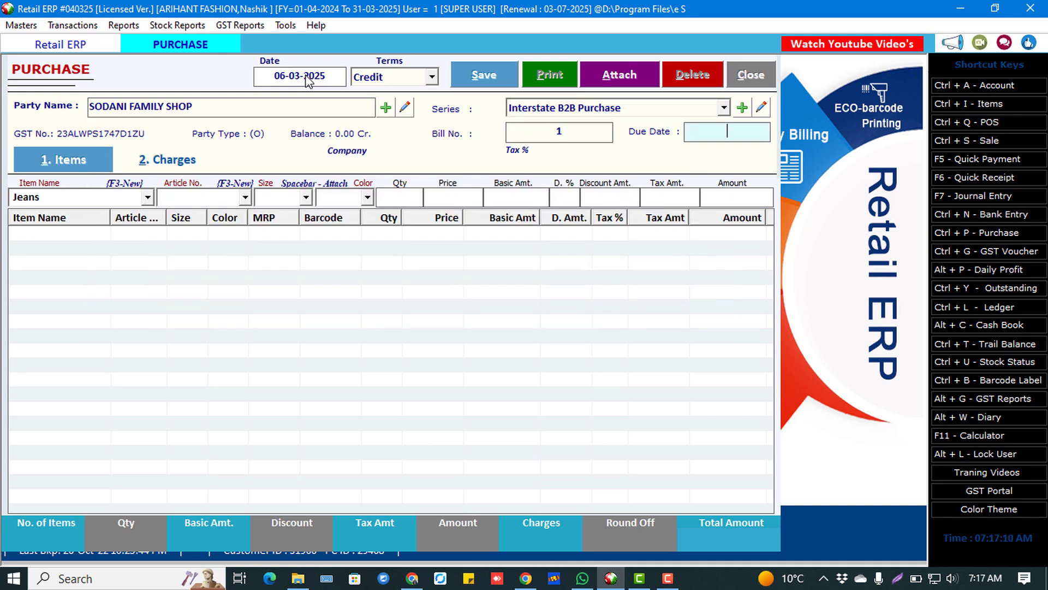
pyautogui.press('Return')
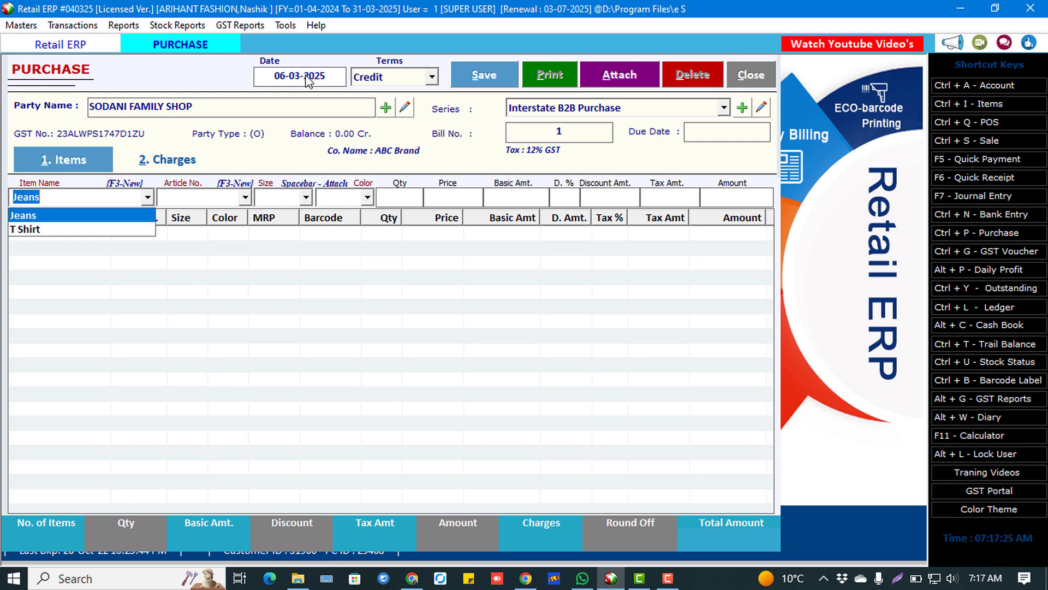
# Choose Jeans as the item and select sizes 28, 2XL, 30, 32, 34 and 3XL for creating multiple articles.
pyautogui.press('Return')
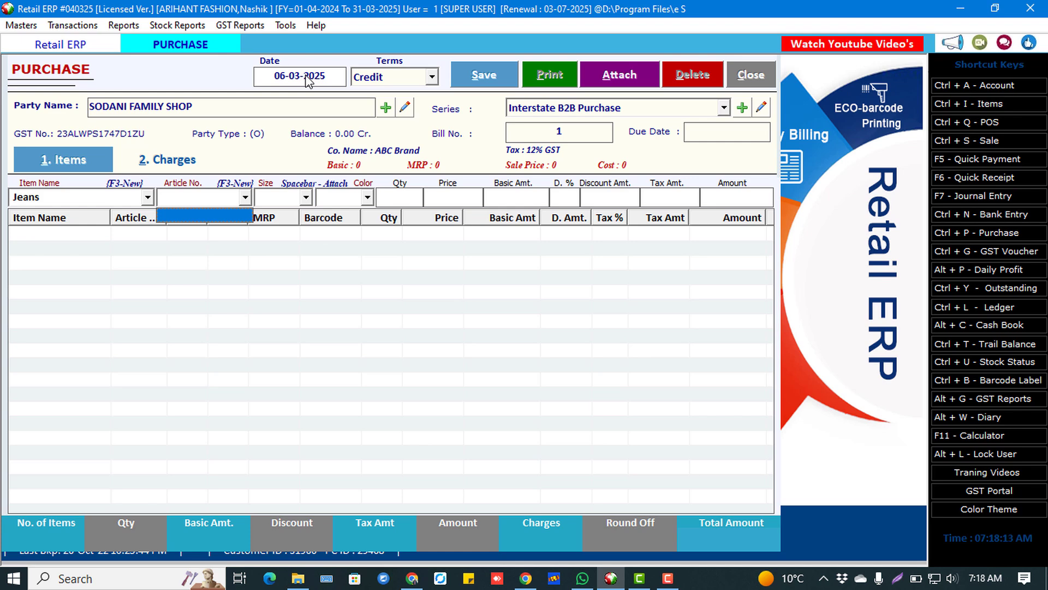
pyautogui.press('F3')
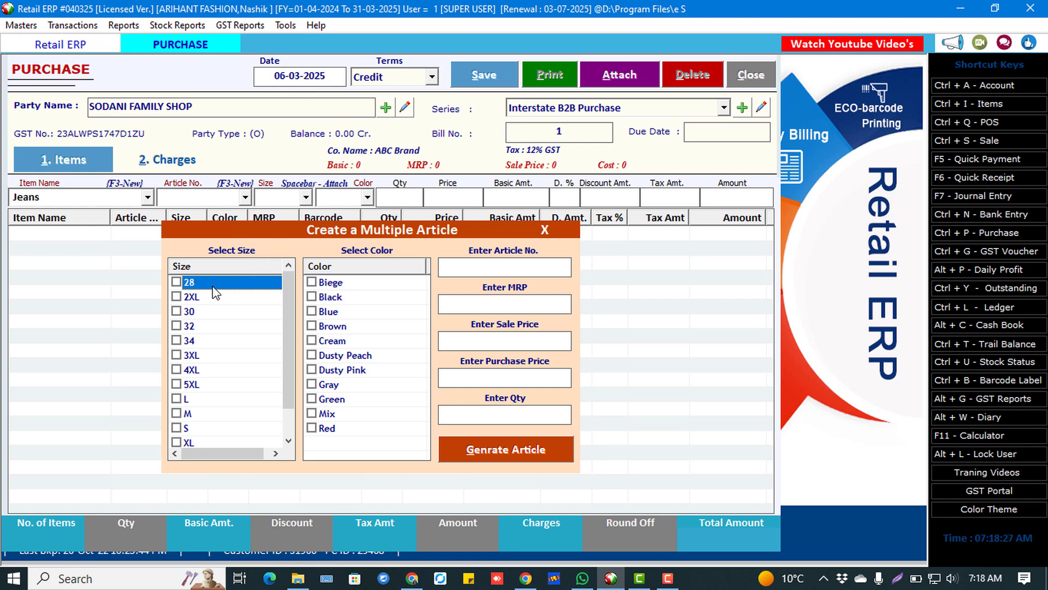
pyautogui.click(178, 282)
pyautogui.click(176, 297)
pyautogui.click(176, 326)
pyautogui.click(176, 340)
pyautogui.click(176, 355)
# Select the colors Biege, Black, Blue, Brown, Cream and Dusty Peach for the multiple articles.
pyautogui.click(312, 282)
pyautogui.click(311, 296)
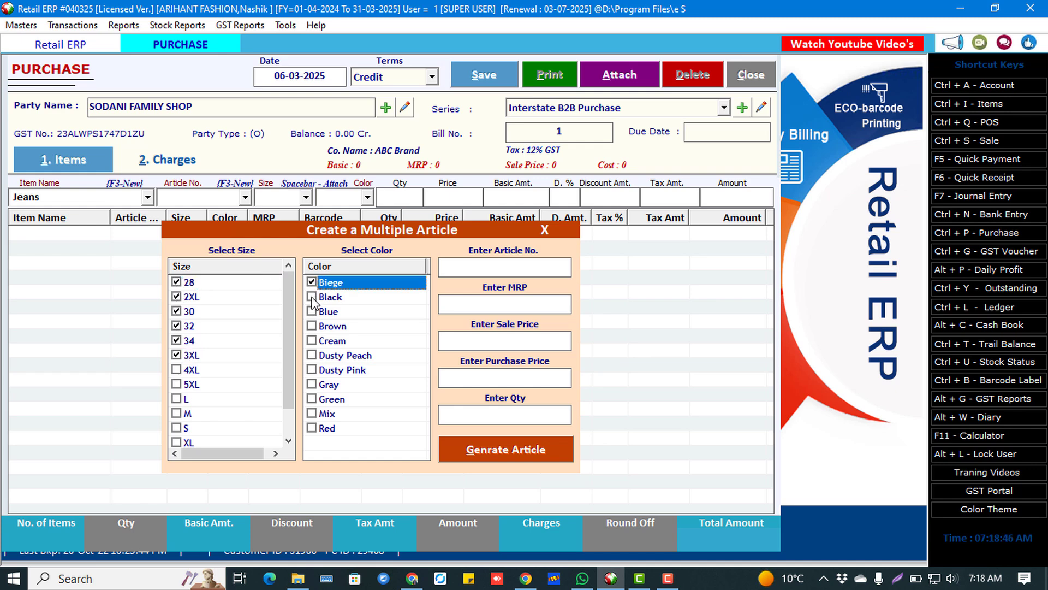
pyautogui.click(312, 311)
pyautogui.click(312, 326)
pyautogui.click(312, 340)
pyautogui.click(312, 355)
# Generate the articles with article number N12345, MRP 999, sale price 850, purchase price 600 and quantity 4.
pyautogui.click(485, 268)
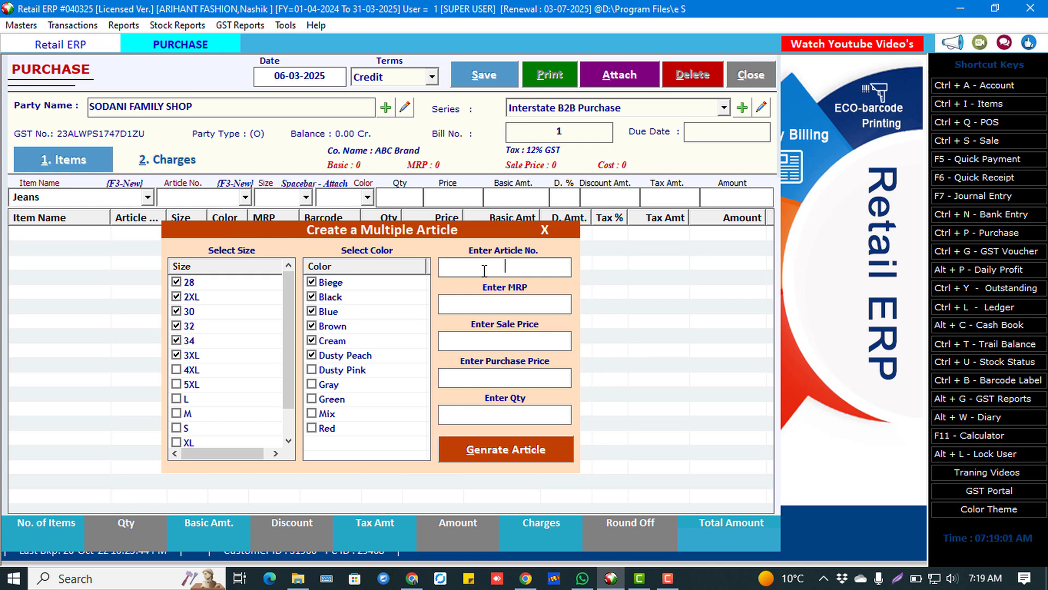
pyautogui.write('N12345')
pyautogui.press('Tab')
pyautogui.write('999')
pyautogui.write('850')
pyautogui.write('600')
pyautogui.press('Return')
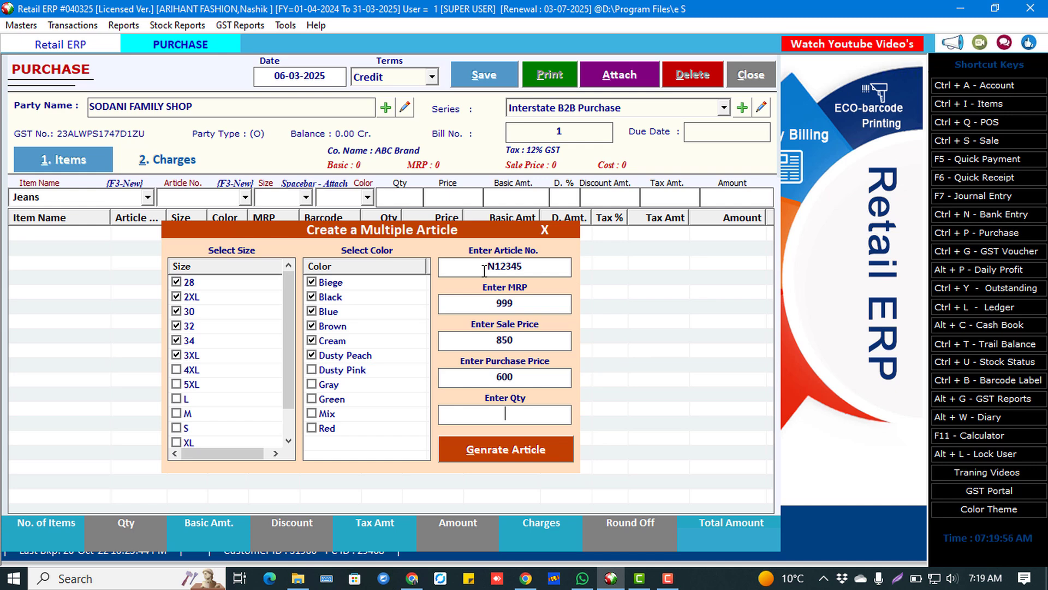
pyautogui.write('4')
pyautogui.press('Return')
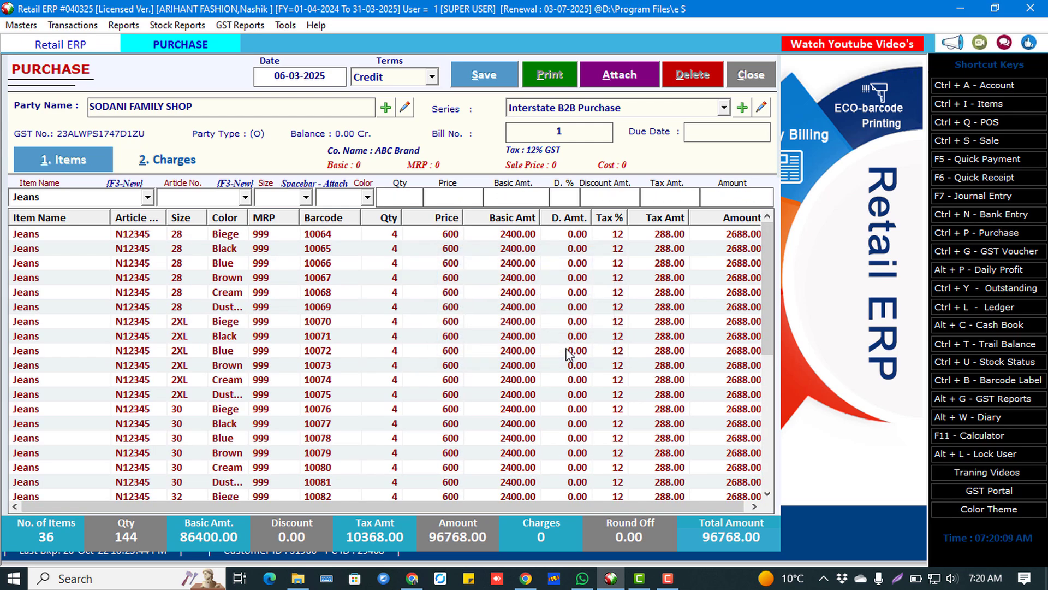
# Review the generated jeans lines and save the purchase bill.
pyautogui.click(366, 341)
pyautogui.scroll(-6, 327, 327)
pyautogui.click(266, 279)
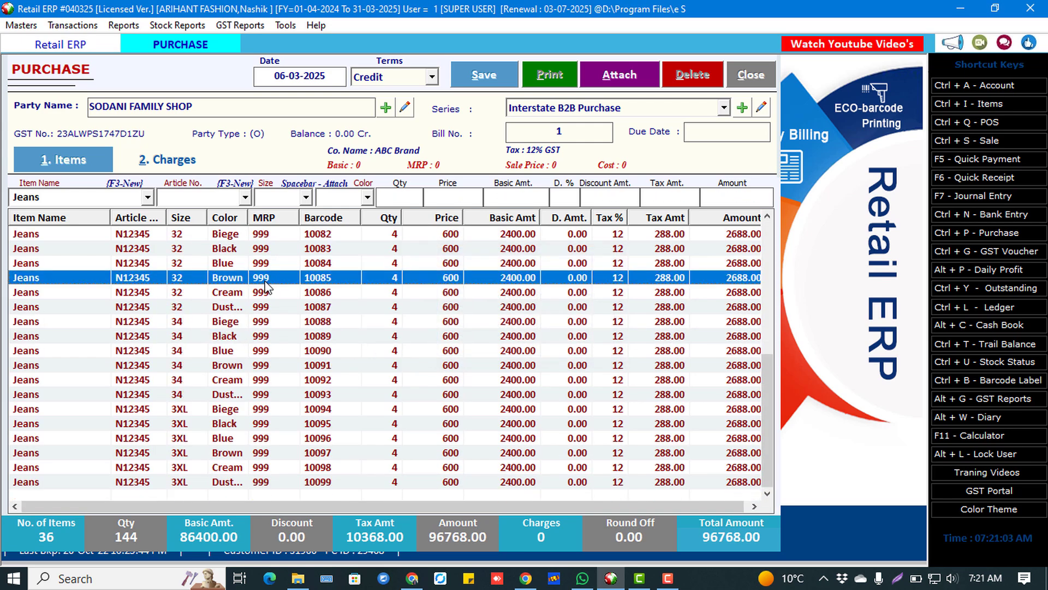
pyautogui.click(474, 75)
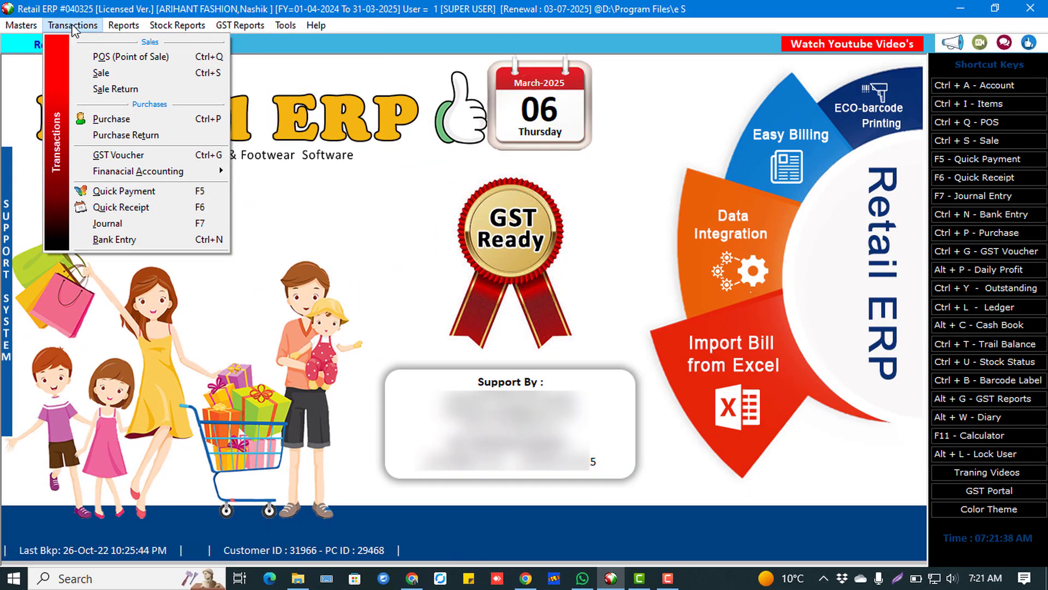
# Show the detailed purchase register for 06-03-2025 and examine its size and color lines.
pyautogui.moveTo(115, 22)
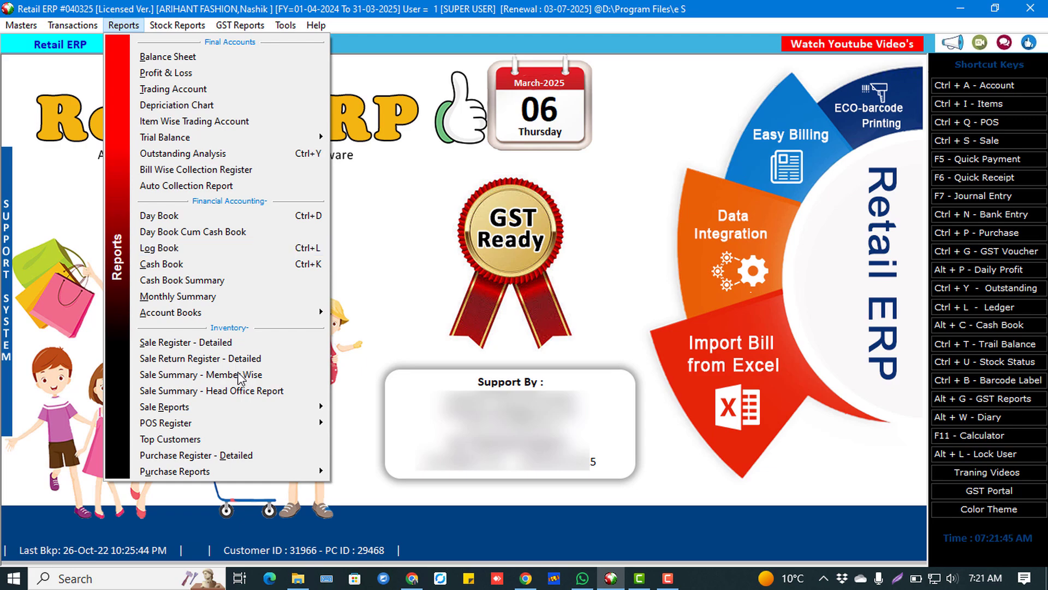
pyautogui.click(191, 455)
pyautogui.click(581, 83)
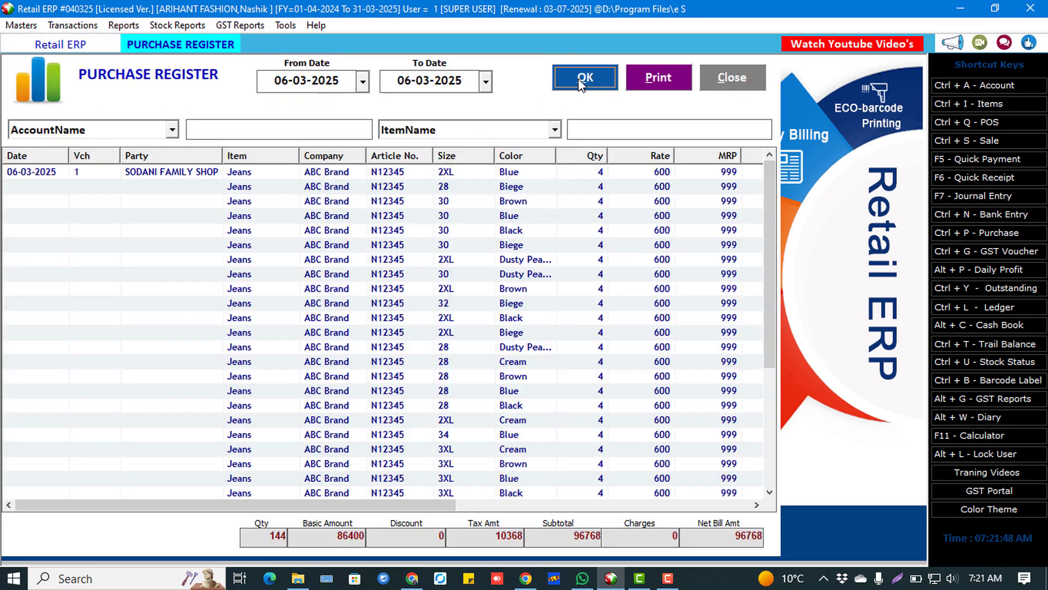
pyautogui.click(404, 303)
pyautogui.scroll(-3, 404, 327)
pyautogui.scroll(3, 404, 335)
pyautogui.click(440, 245)
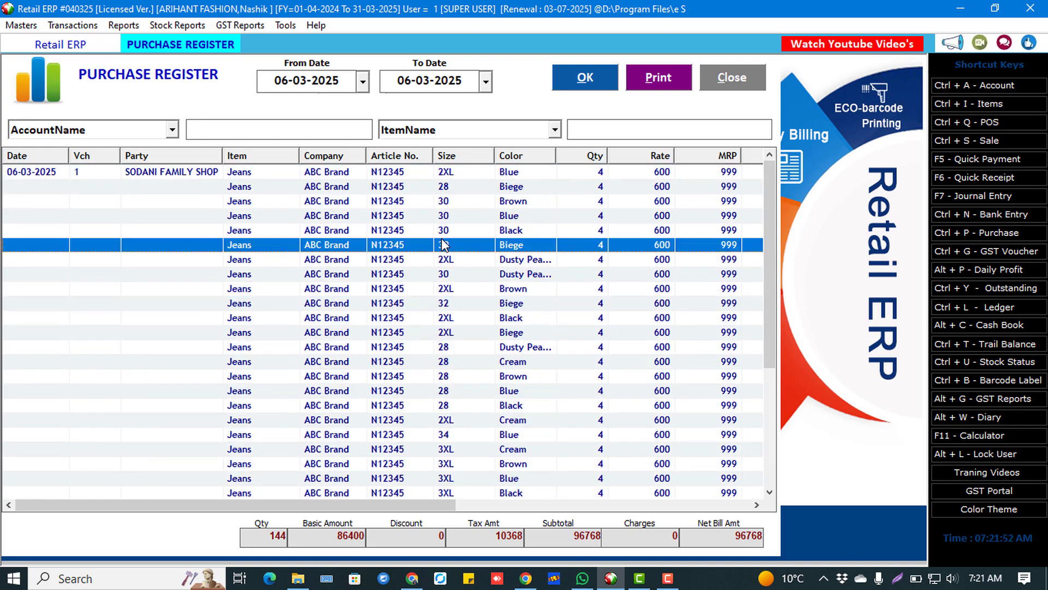
pyautogui.click(405, 187)
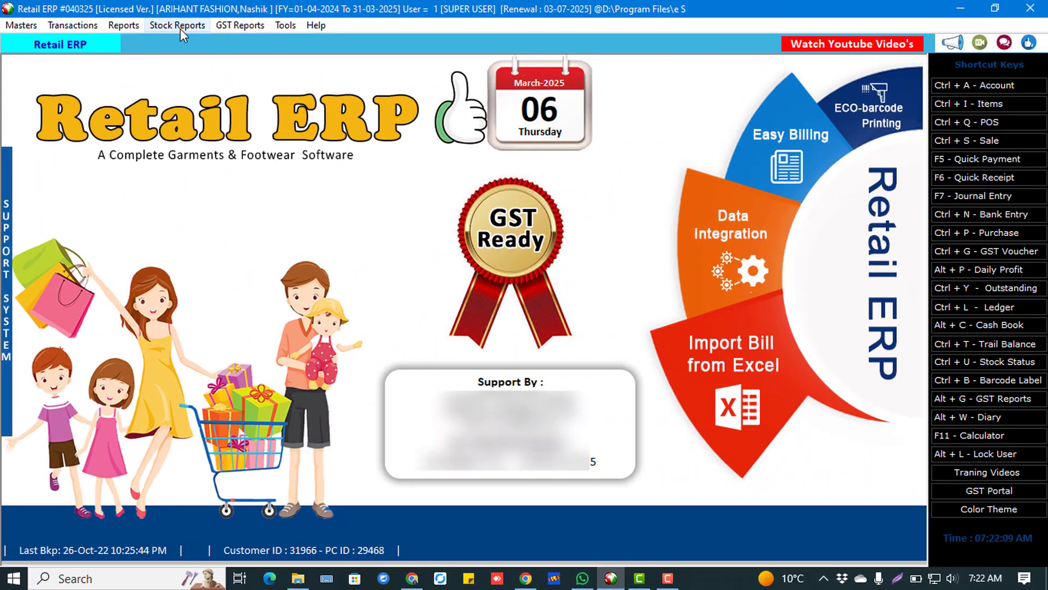
# Show the stock status as on 06-03-2025 and examine the available stock of each jeans variant.
pyautogui.click(179, 25)
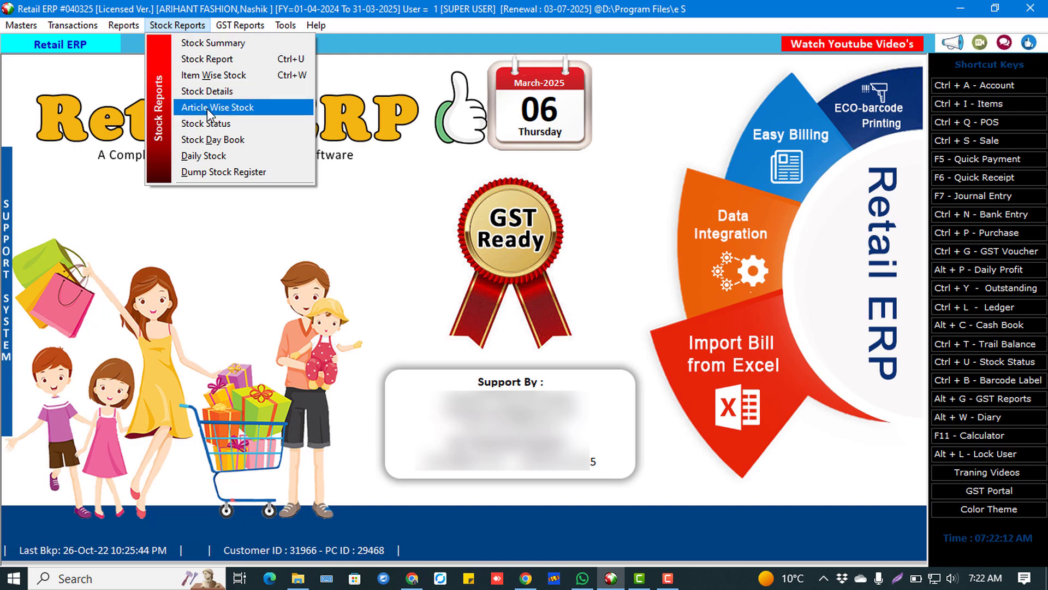
pyautogui.click(195, 123)
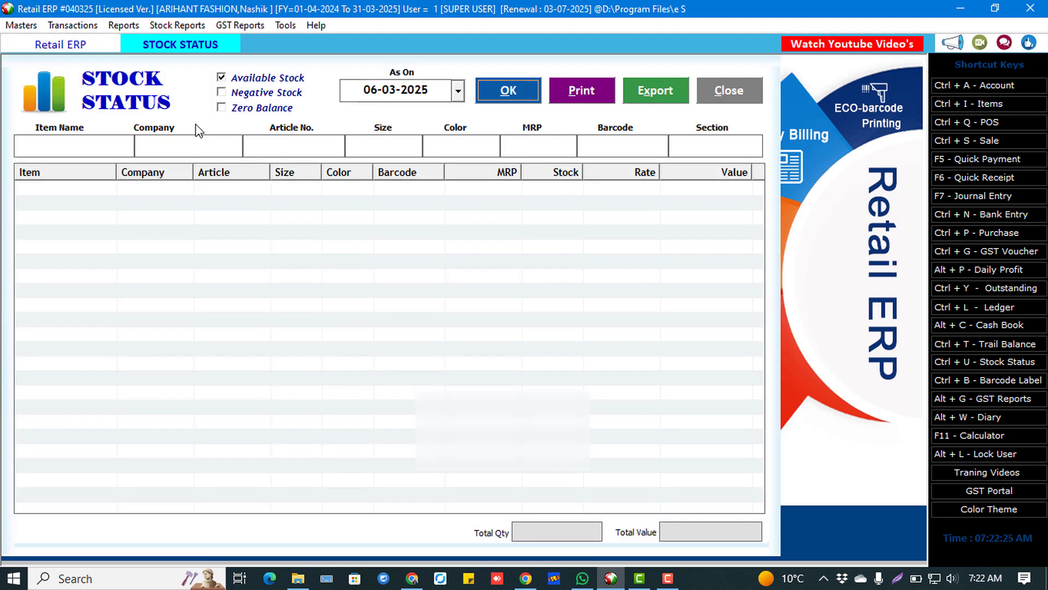
pyautogui.click(240, 278)
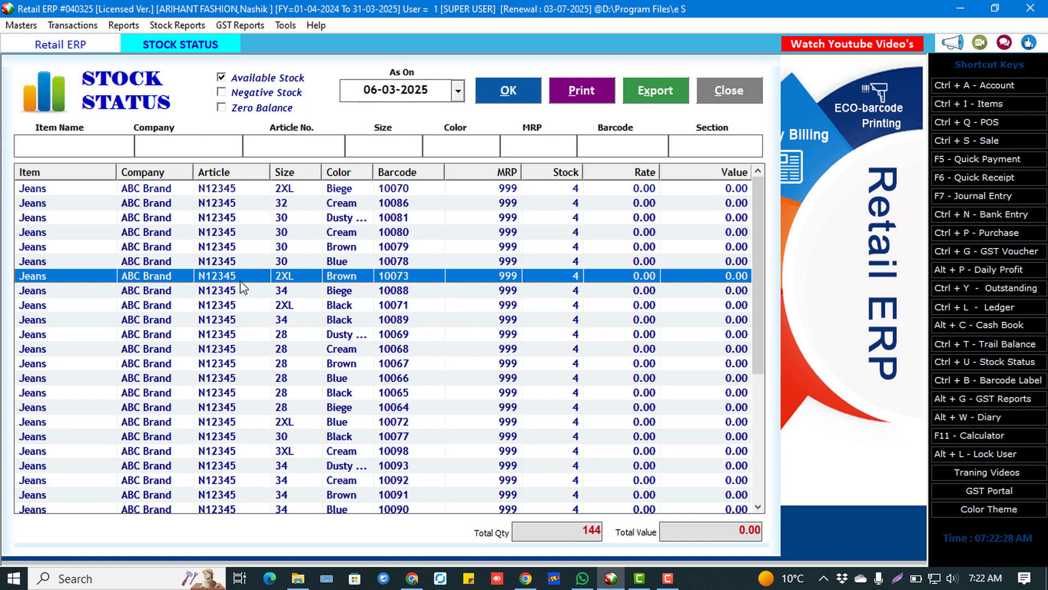
pyautogui.click(295, 246)
pyautogui.scroll(-5, 321, 269)
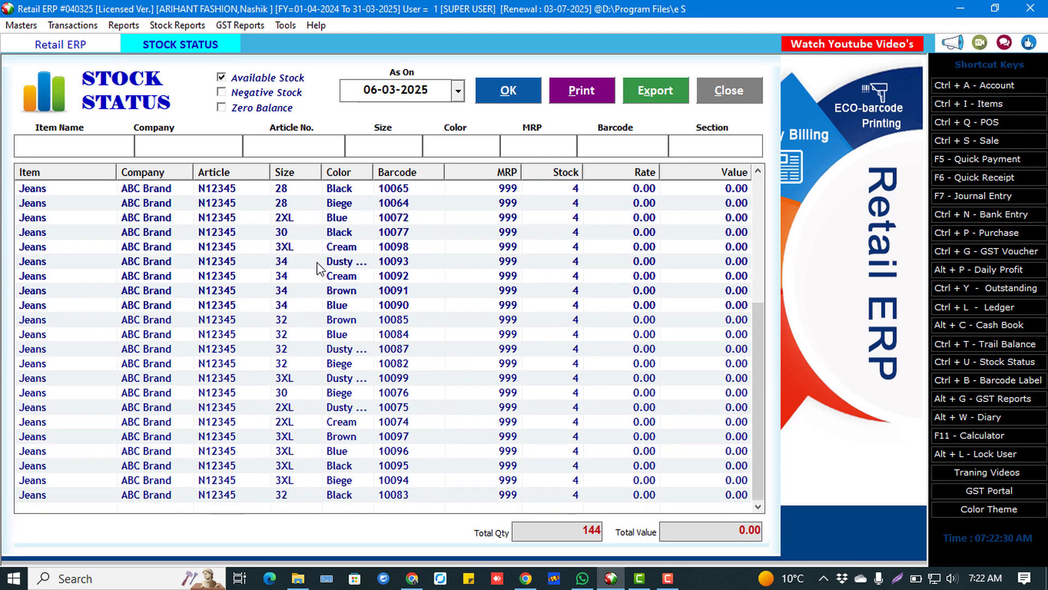
pyautogui.scroll(5, 319, 268)
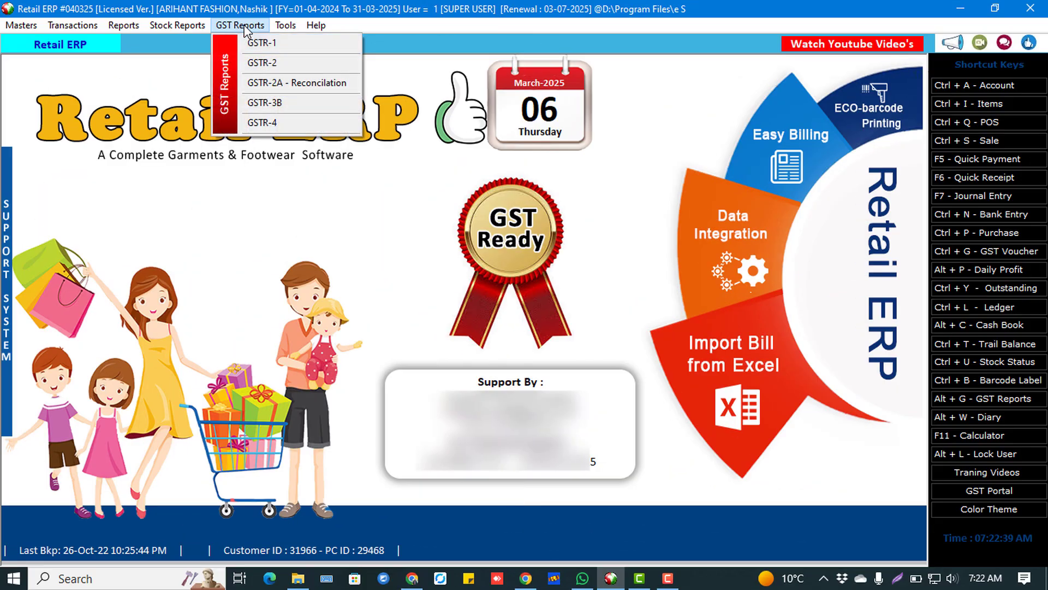
# View the GSTR-2 report of B2B purchases from registered suppliers, including its input tax credit columns.
pyautogui.click(262, 62)
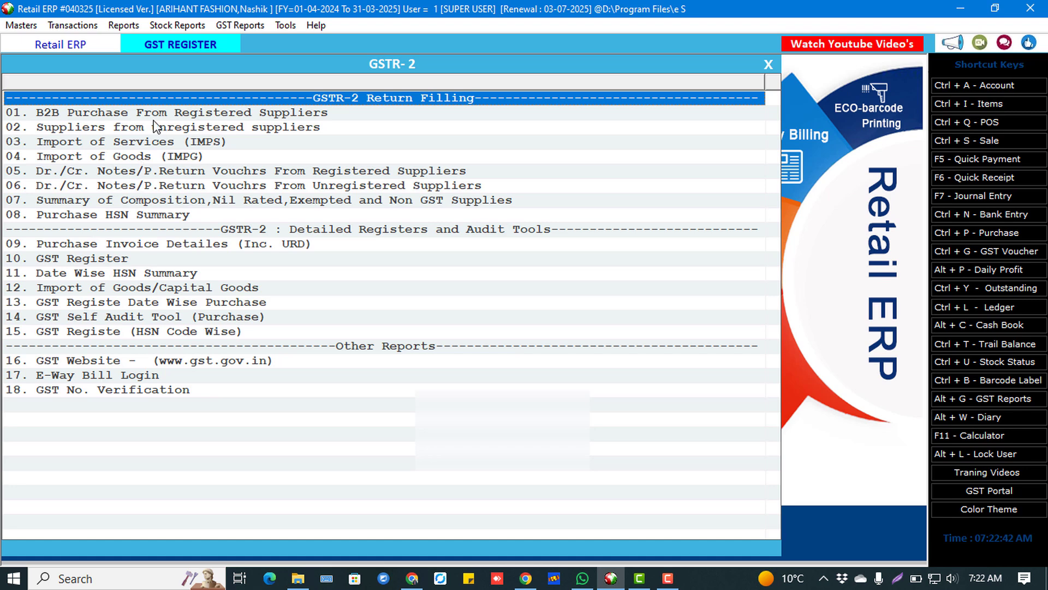
pyautogui.click(160, 112)
pyautogui.doubleClick(160, 112)
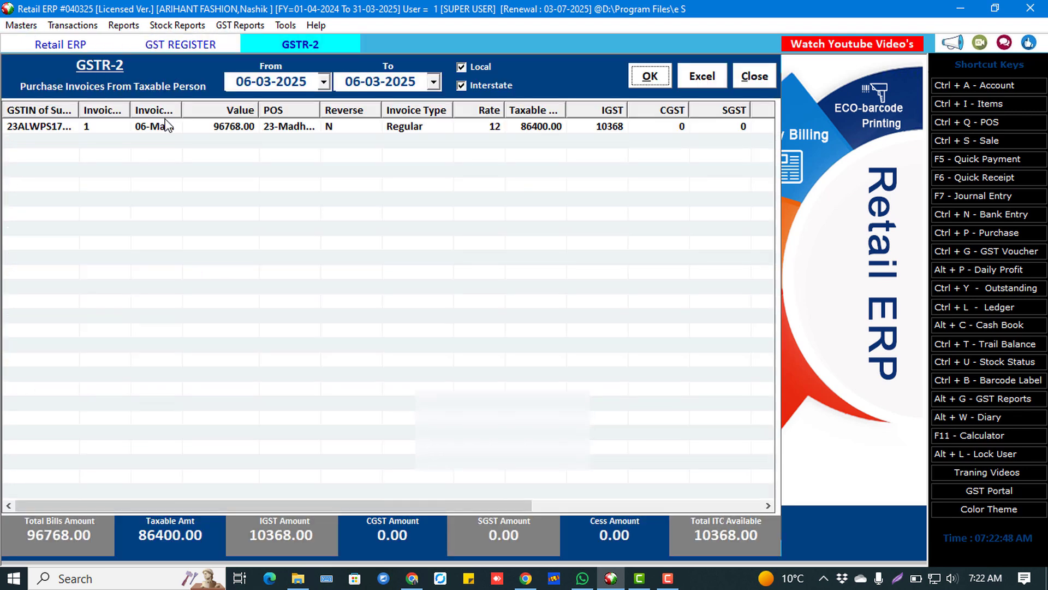
pyautogui.click(176, 127)
pyautogui.click(624, 506)
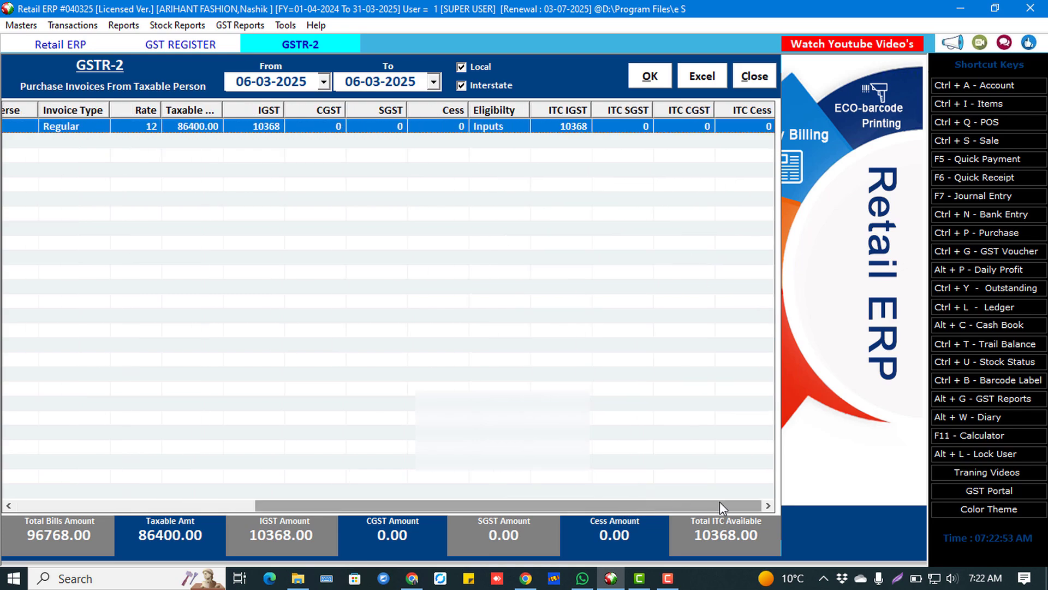
pyautogui.press('Escape')
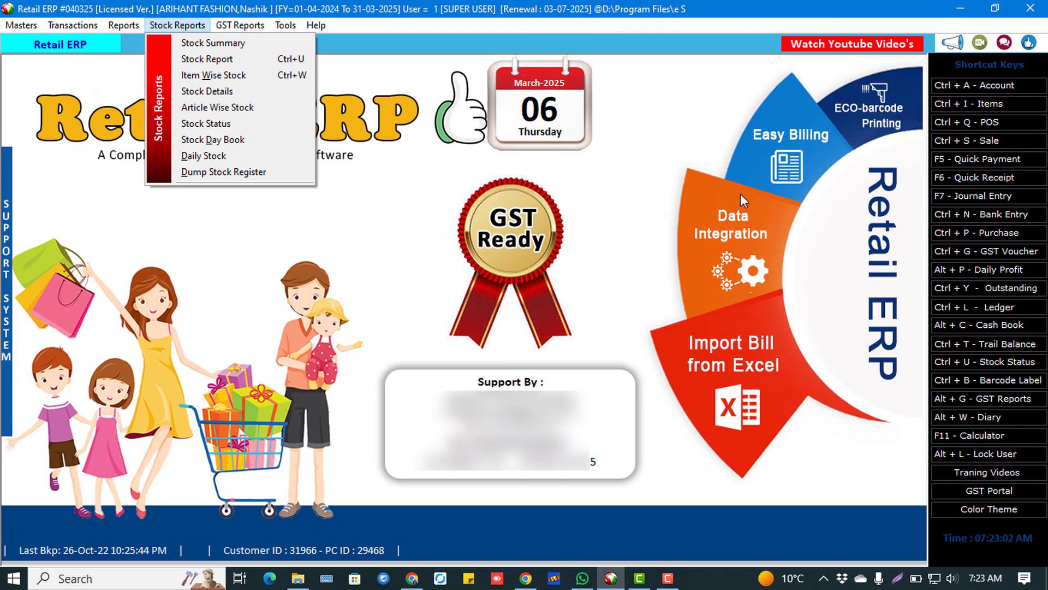
pyautogui.click(599, 171)
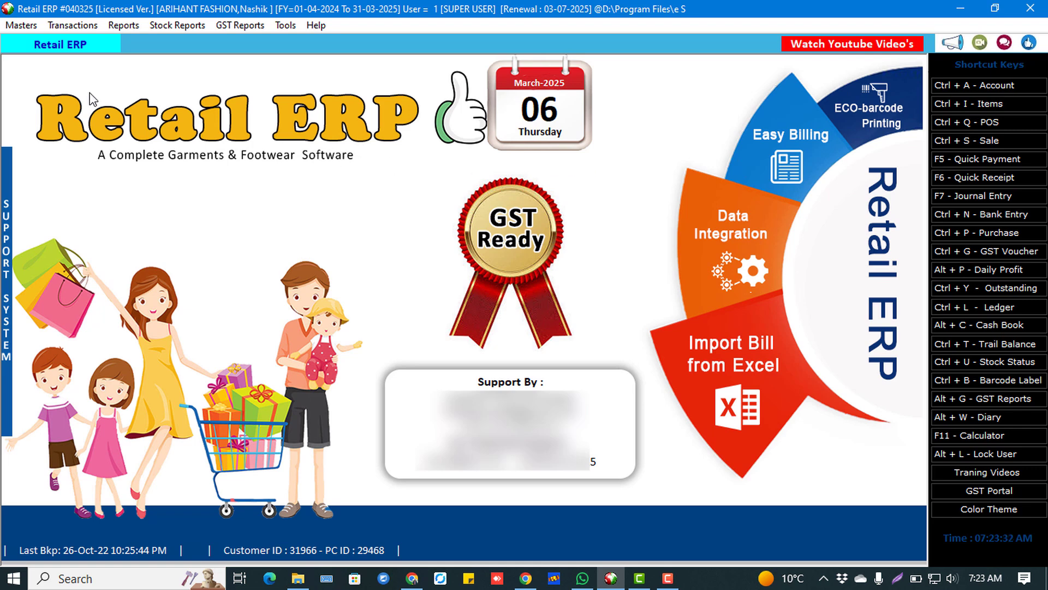
# Start a POS bill dated 06-03-2025 for Cash in the GST SERIES with bill number 1 and a placeholder mobile number.
pyautogui.click(71, 26)
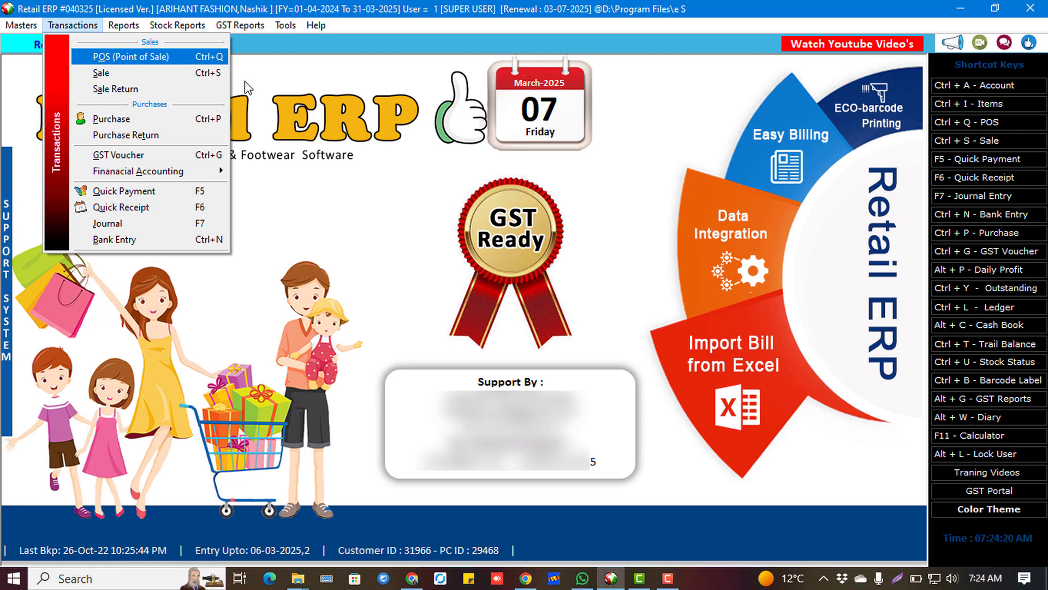
pyautogui.click(199, 74)
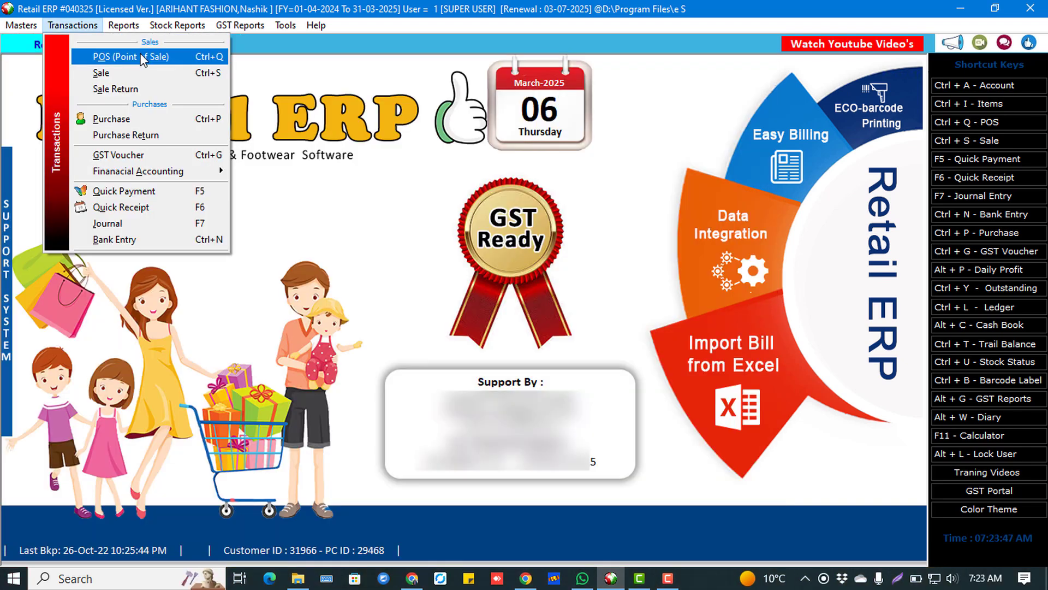
pyautogui.click(164, 50)
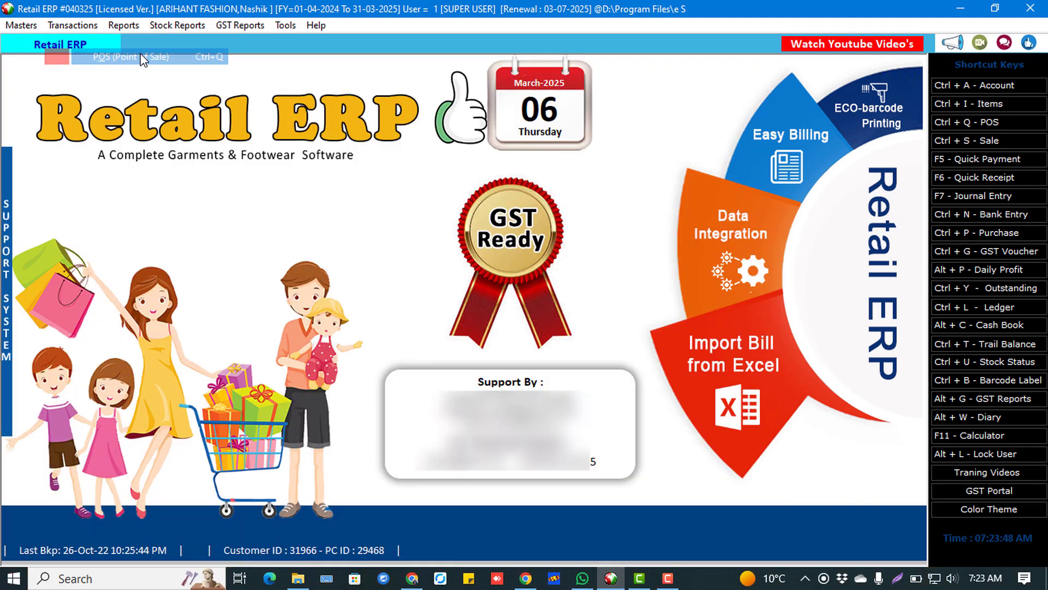
pyautogui.press('Return')
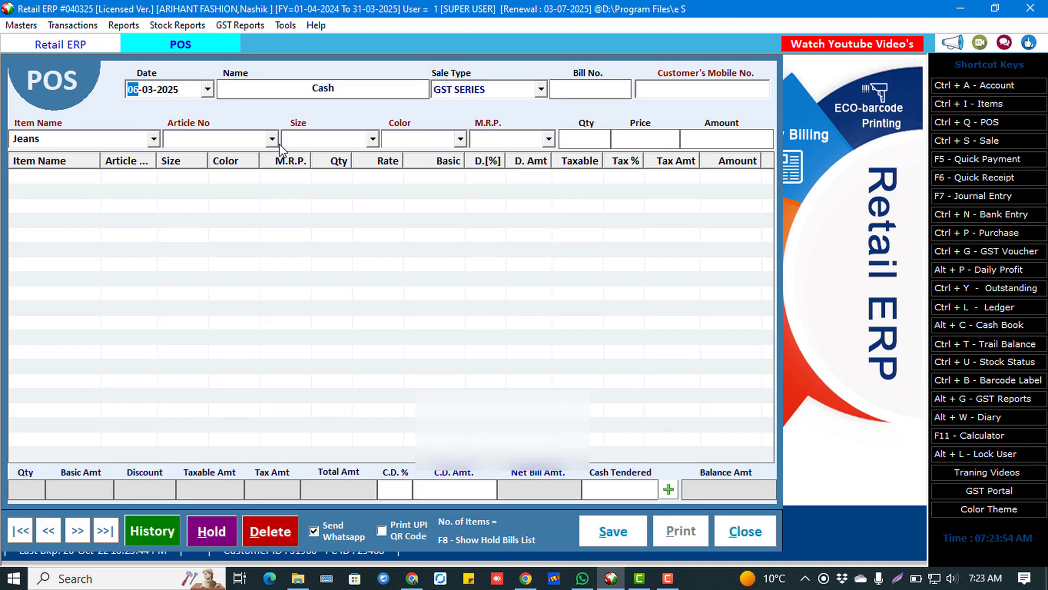
pyautogui.press('Return')
pyautogui.press('Return')
pyautogui.press('Return')
pyautogui.press('Return')
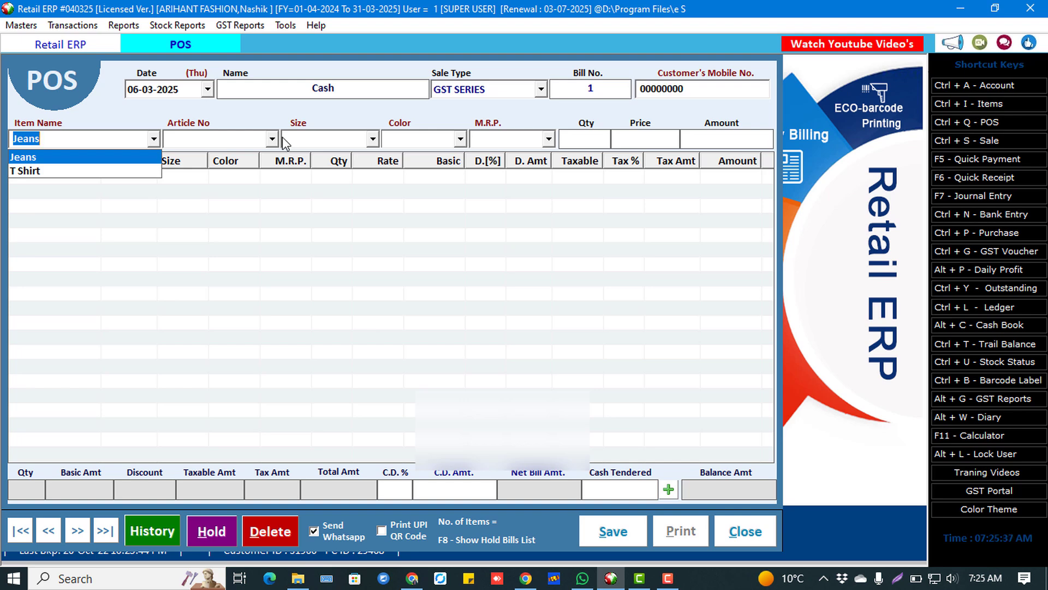
# Choose Jeans with article number N12345 as the item on the POS bill.
pyautogui.press('Return')
pyautogui.press('Down')
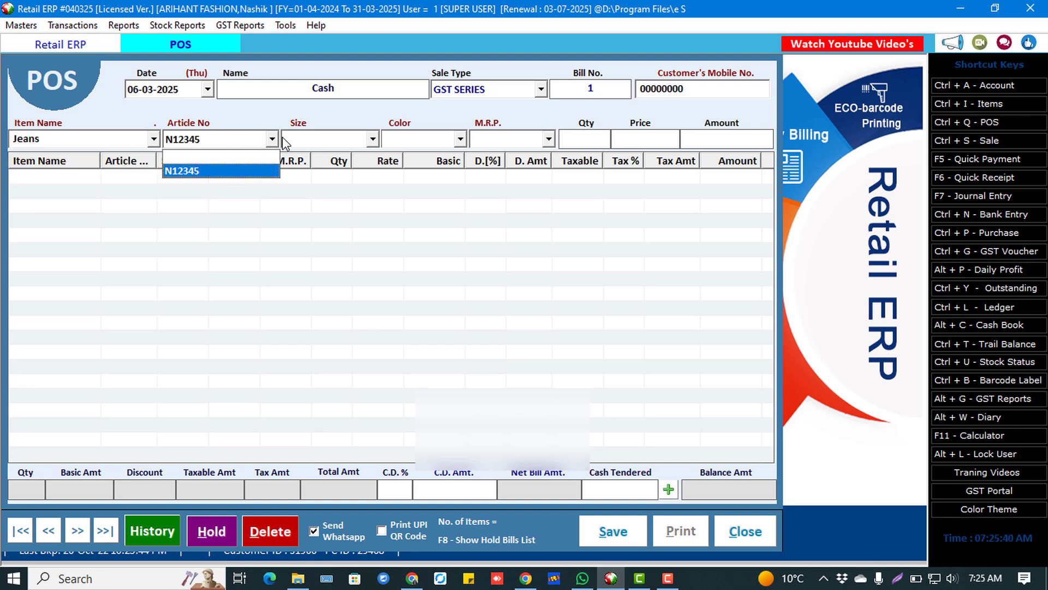
pyautogui.press('Up')
pyautogui.press('Down')
pyautogui.press('Return')
# Choose size 28, color Cream and M.R.P. 999 for the jeans line.
pyautogui.press('Down')
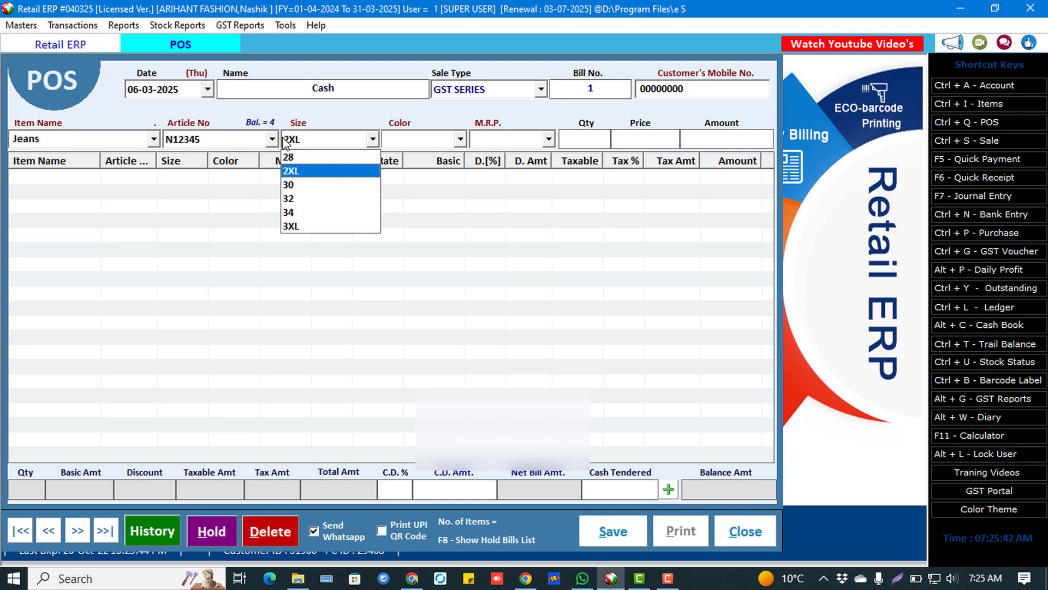
pyautogui.press('Down')
pyautogui.press('Down')
pyautogui.press('Up')
pyautogui.press('Up')
pyautogui.press('Up')
pyautogui.press('Down')
pyautogui.press('Down')
pyautogui.press('Down')
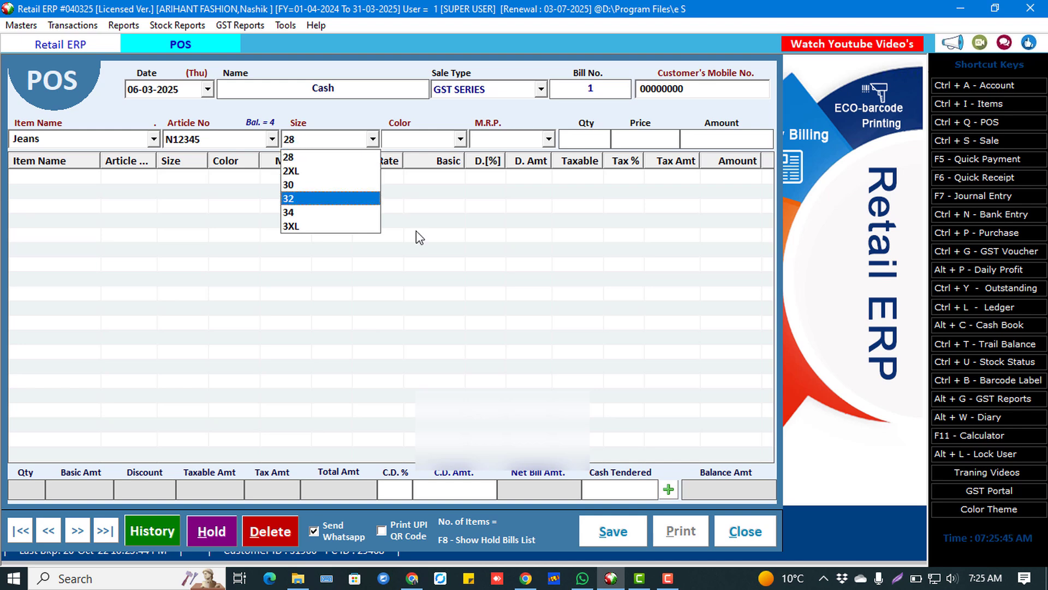
pyautogui.press('Up')
pyautogui.press('Up')
pyautogui.press('Up')
pyautogui.press('Return')
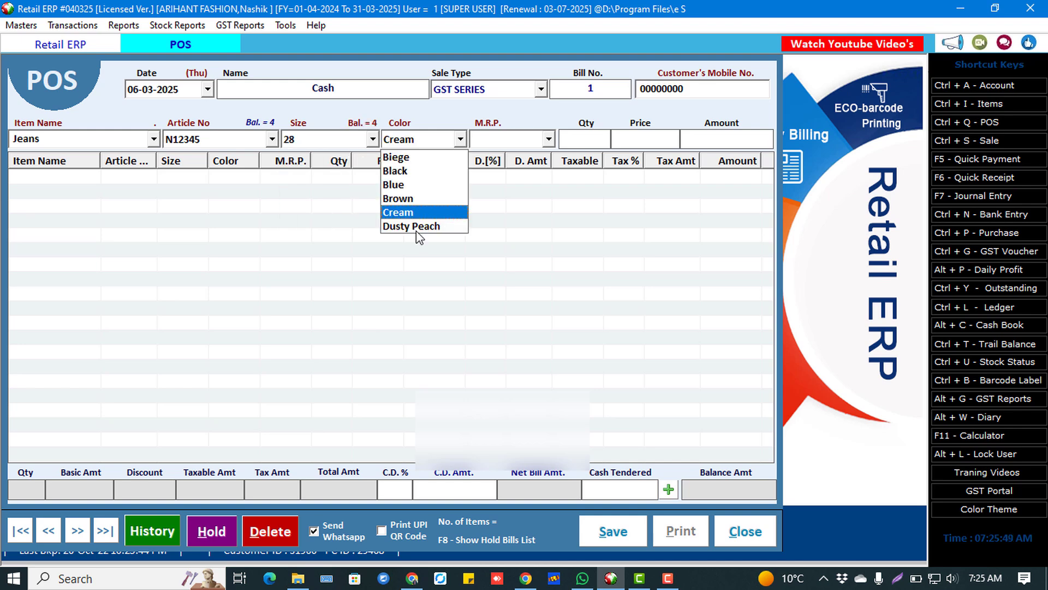
pyautogui.press('Return')
pyautogui.press('Return')
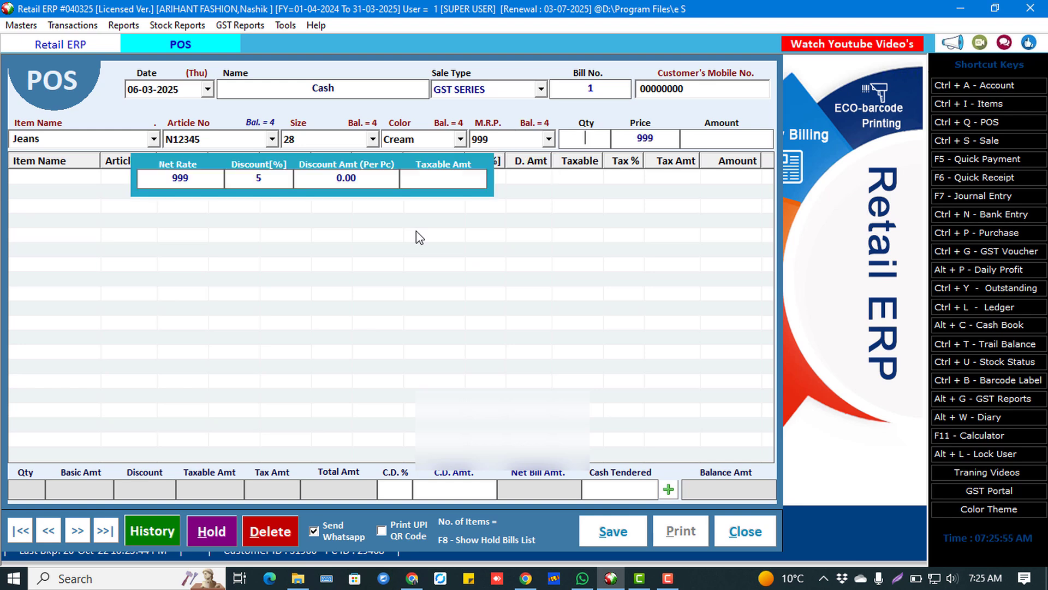
# Add the jeans line with quantity 2, net rate 999 and 5% discount, and save the bill with printing.
pyautogui.write('2')
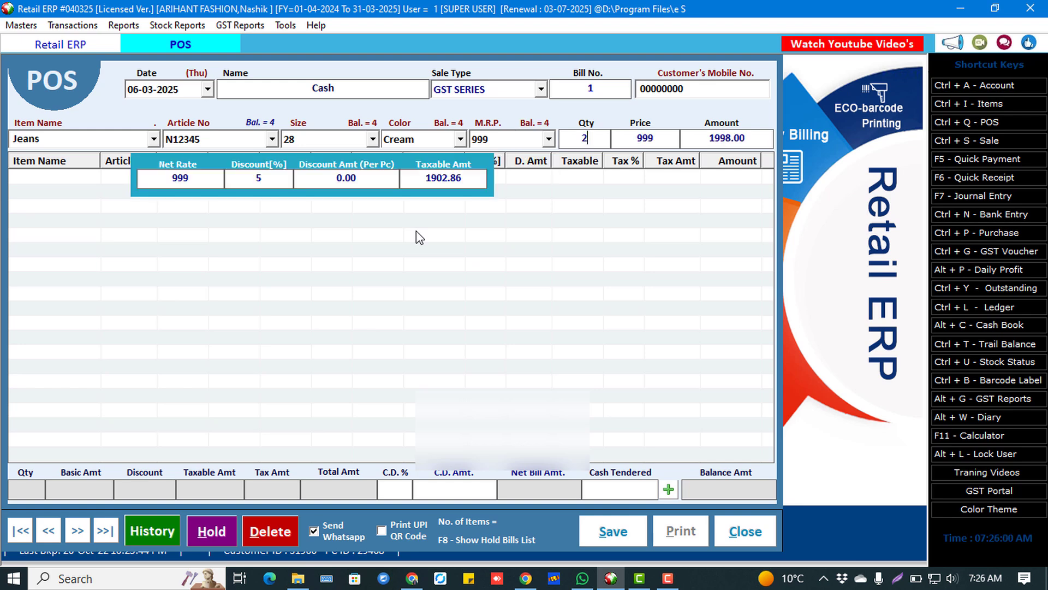
pyautogui.press('Return')
pyautogui.press('Return')
pyautogui.press('Return')
pyautogui.press('Return')
pyautogui.press('Return')
pyautogui.press('Return')
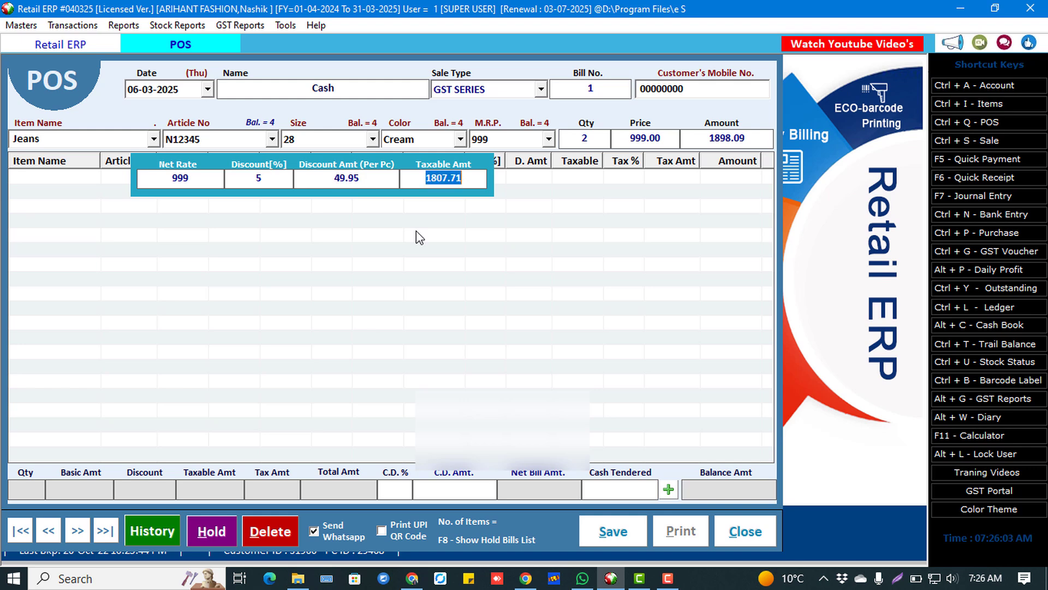
pyautogui.press('Return')
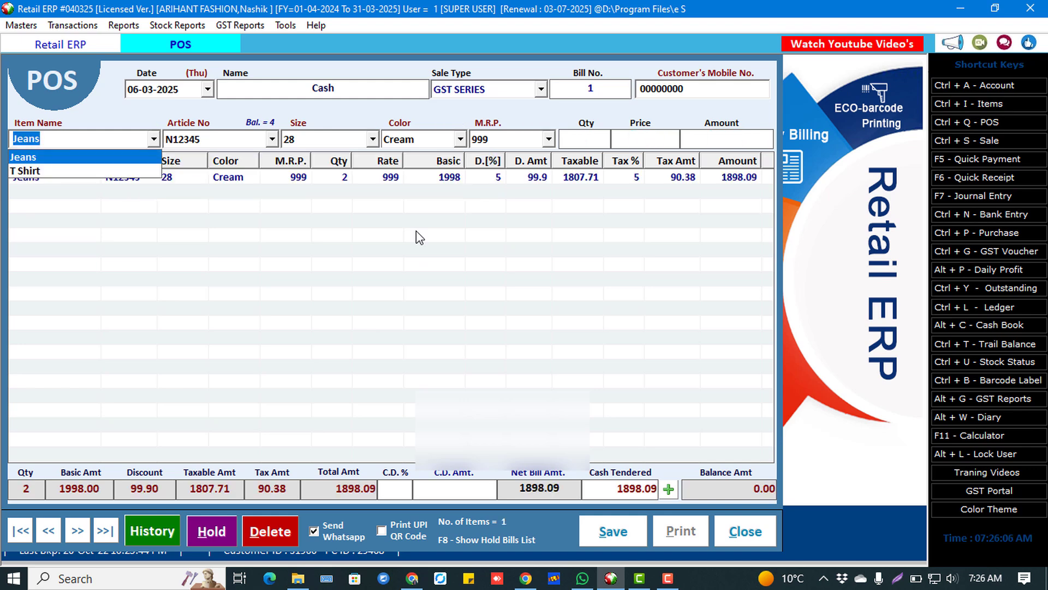
pyautogui.click(634, 531)
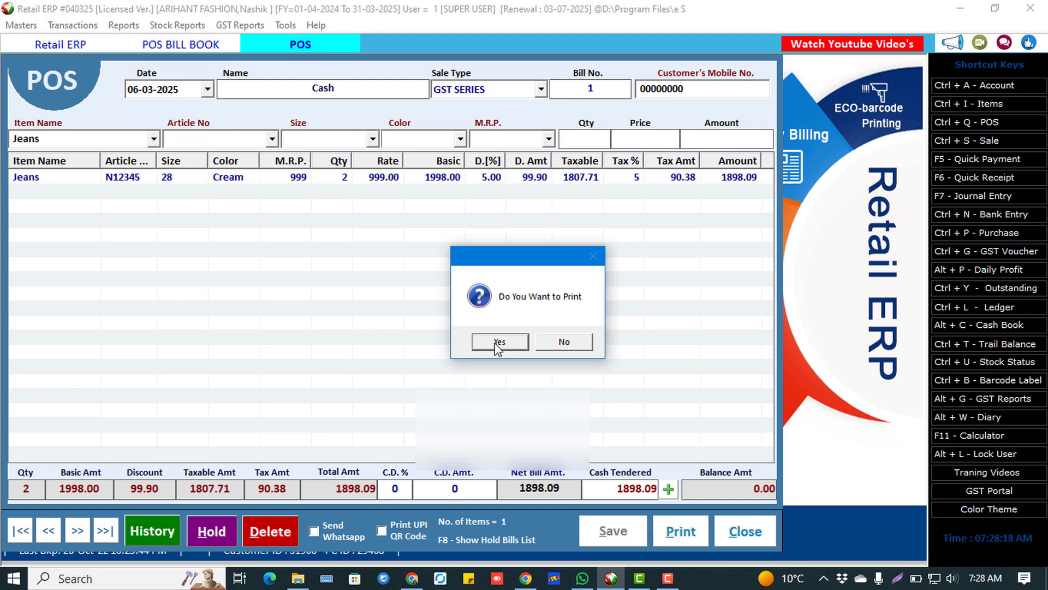
pyautogui.click(498, 342)
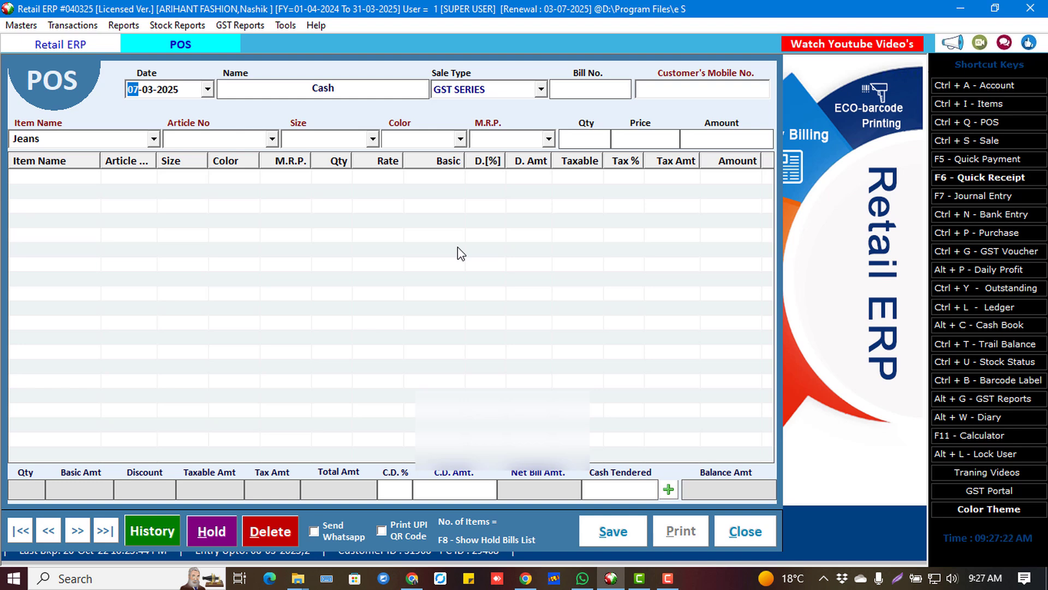
# Start a Cash POS bill dated 07-03-2025 in the GST SERIES with T Shirt as its item.
pyautogui.press('Return')
pyautogui.press('Return')
pyautogui.press('Return')
pyautogui.press('Down')
pyautogui.press('Return')
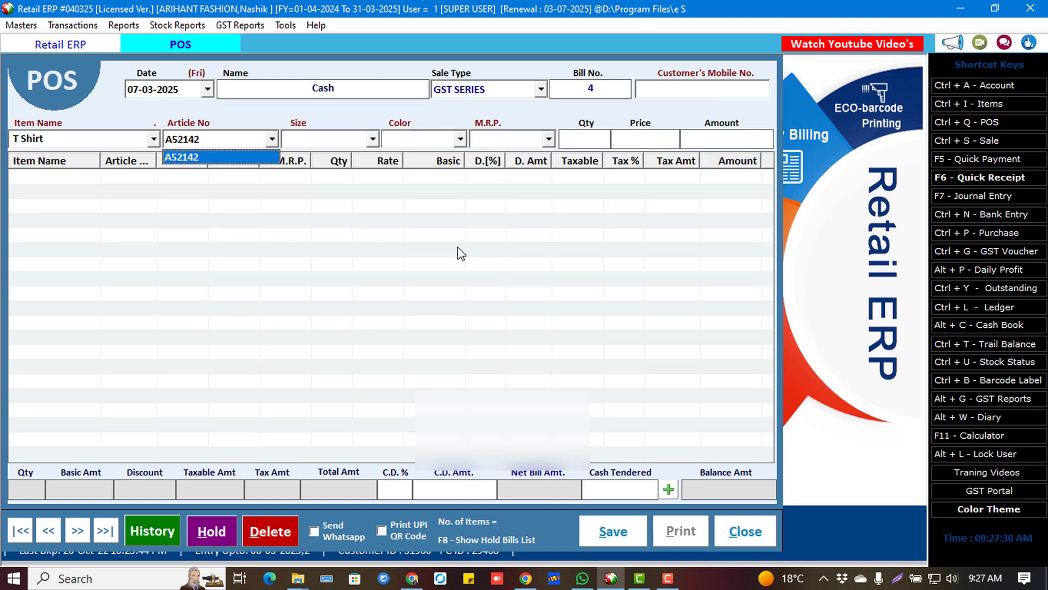
# Add the T Shirt line with article A52142, size 2XL, color Cream, quantity 1, net rate 999 and 5% discount.
pyautogui.press('Return')
pyautogui.press('Return')
pyautogui.press('Return')
pyautogui.press('Return')
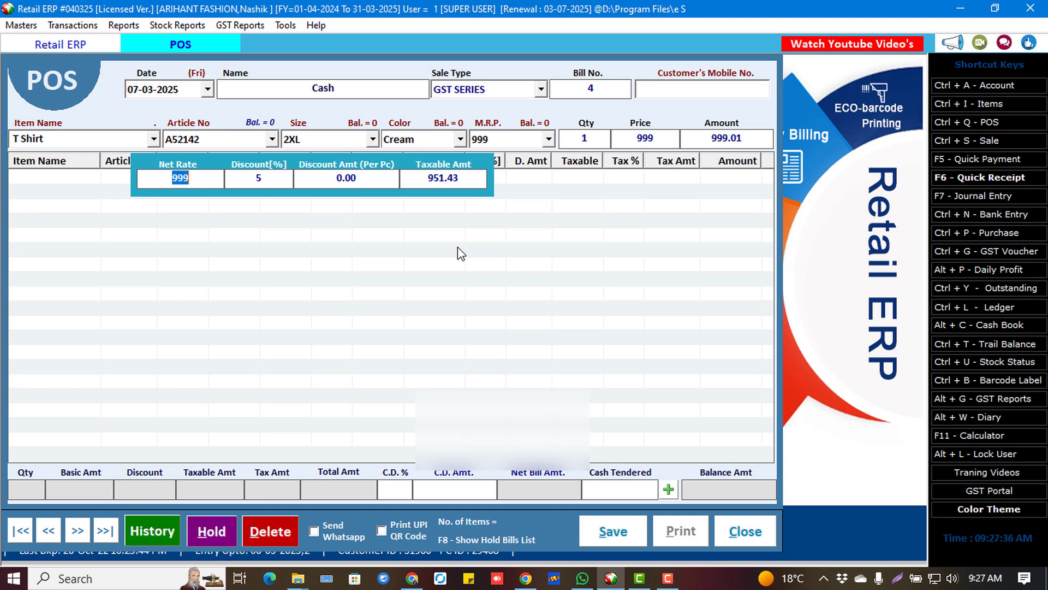
pyautogui.press('Return')
pyautogui.press('Return')
pyautogui.press('Return')
pyautogui.press('Return')
pyautogui.press('Return')
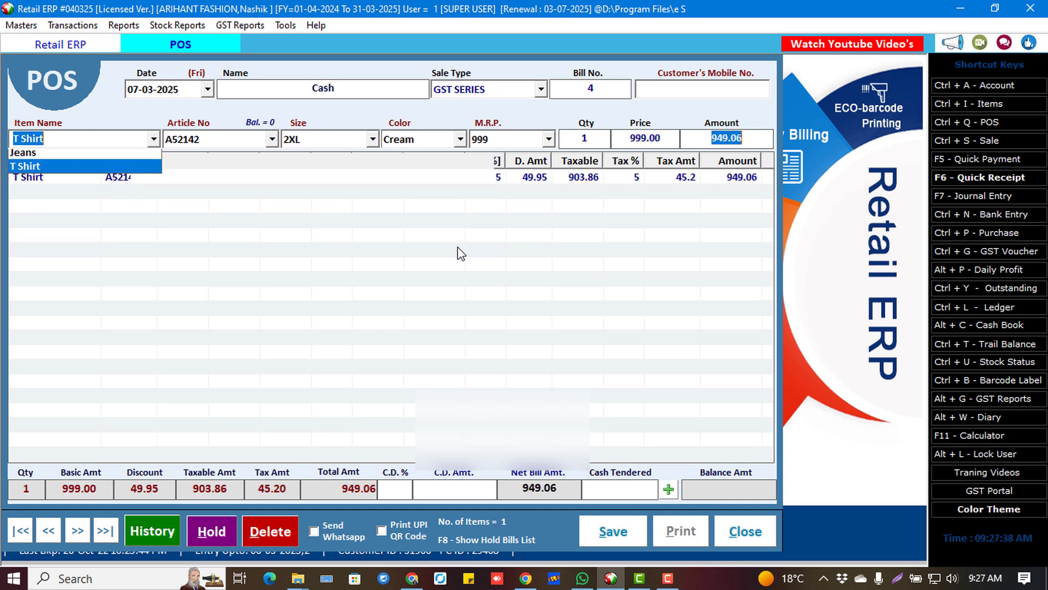
pyautogui.click(654, 177)
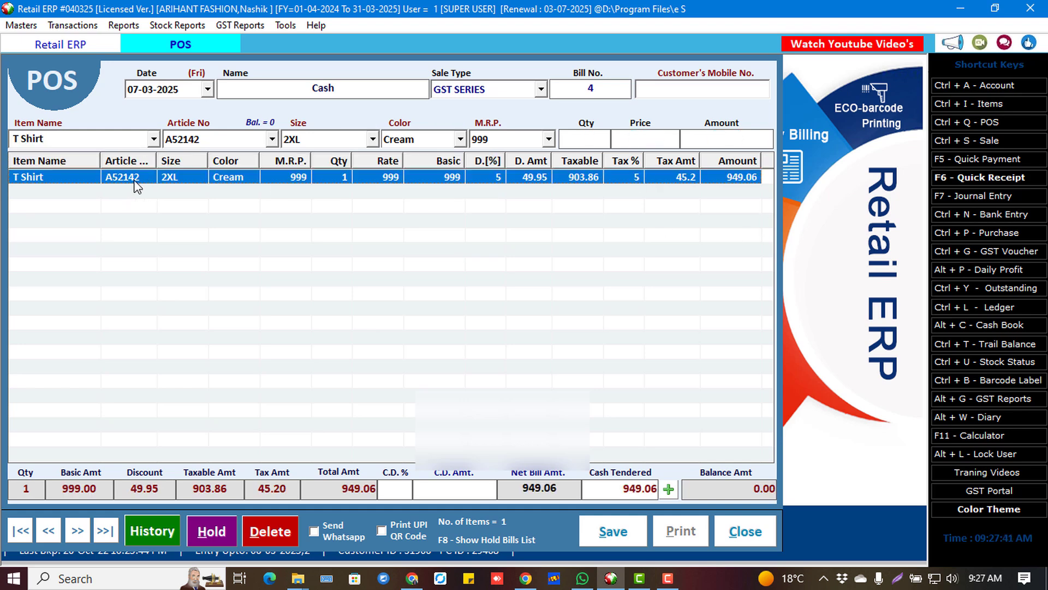
# Add a second T Shirt line, article A52142, 2XL, Cream, quantity 1, with net rate 1200 and 5% discount.
pyautogui.click(113, 140)
pyautogui.press('Return')
pyautogui.press('Return')
pyautogui.press('Return')
pyautogui.press('Return')
pyautogui.press('Return')
pyautogui.press('Return')
pyautogui.write('1200')
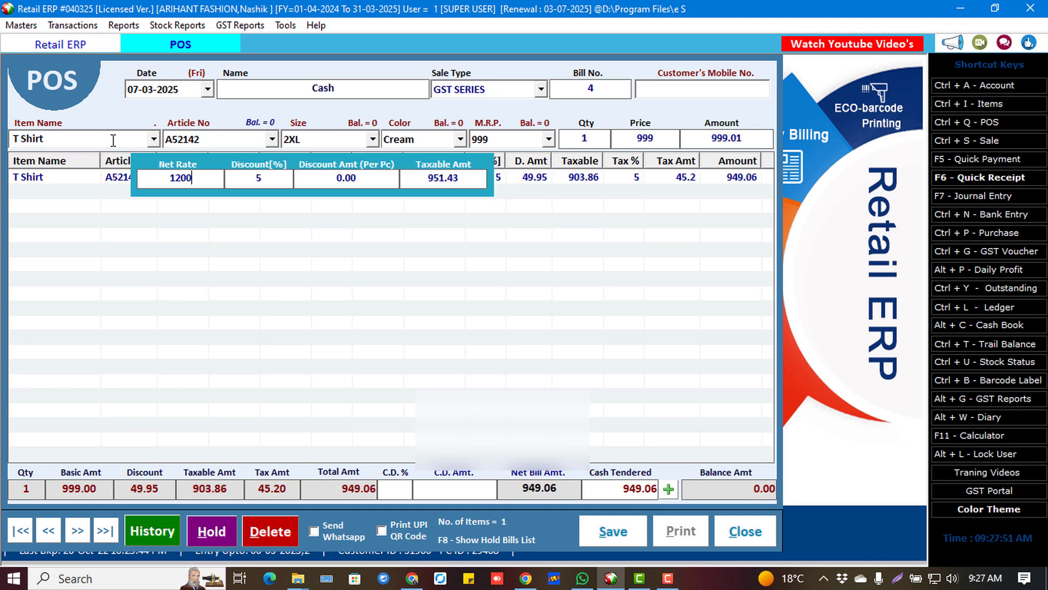
pyautogui.press('Return')
pyautogui.press('Return')
pyautogui.press('Return')
pyautogui.press('Return')
pyautogui.press('Return')
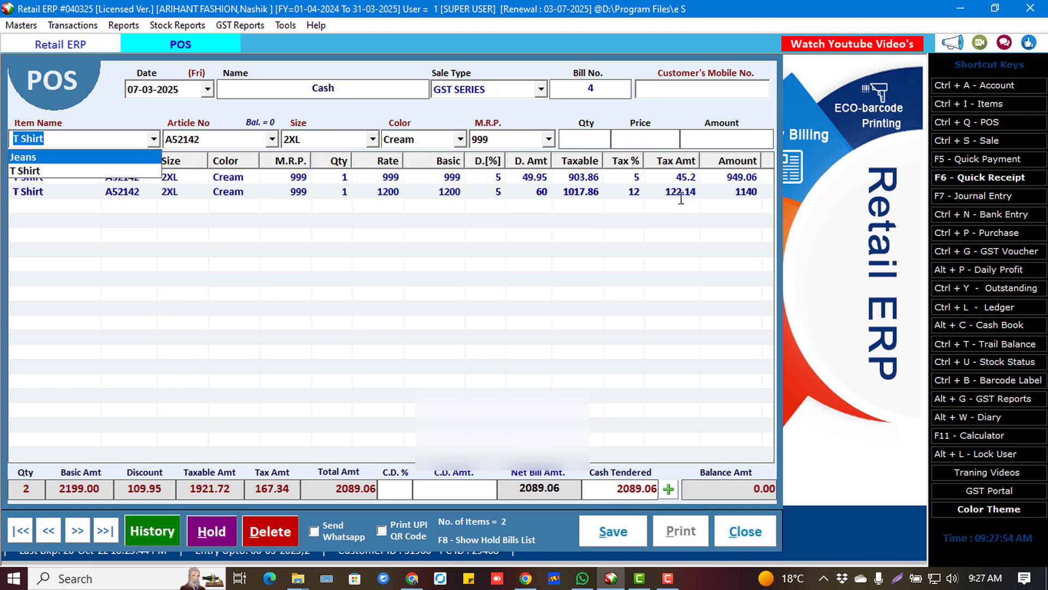
pyautogui.click(637, 197)
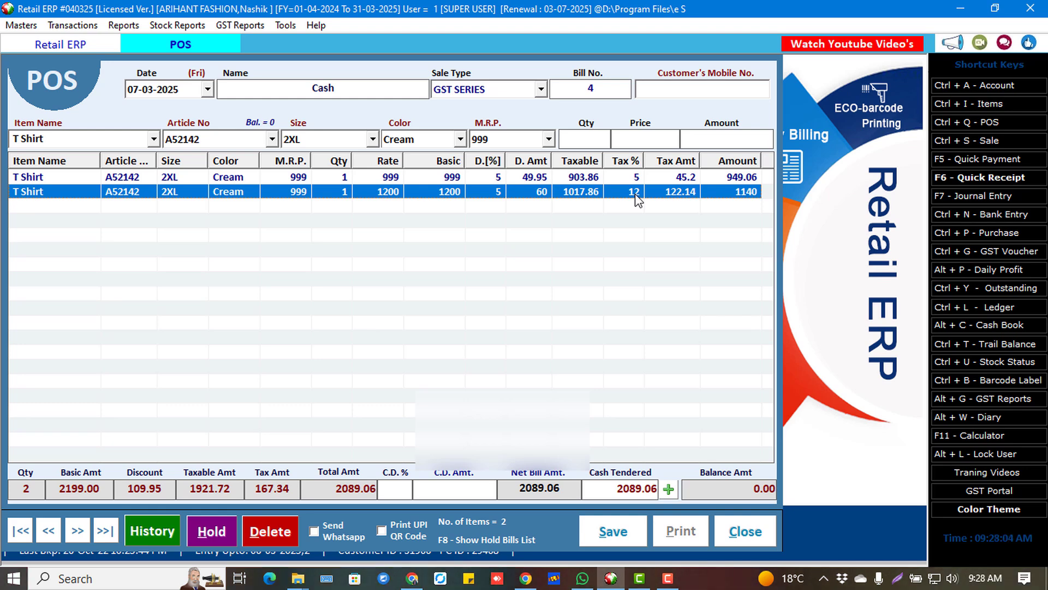
pyautogui.click(600, 518)
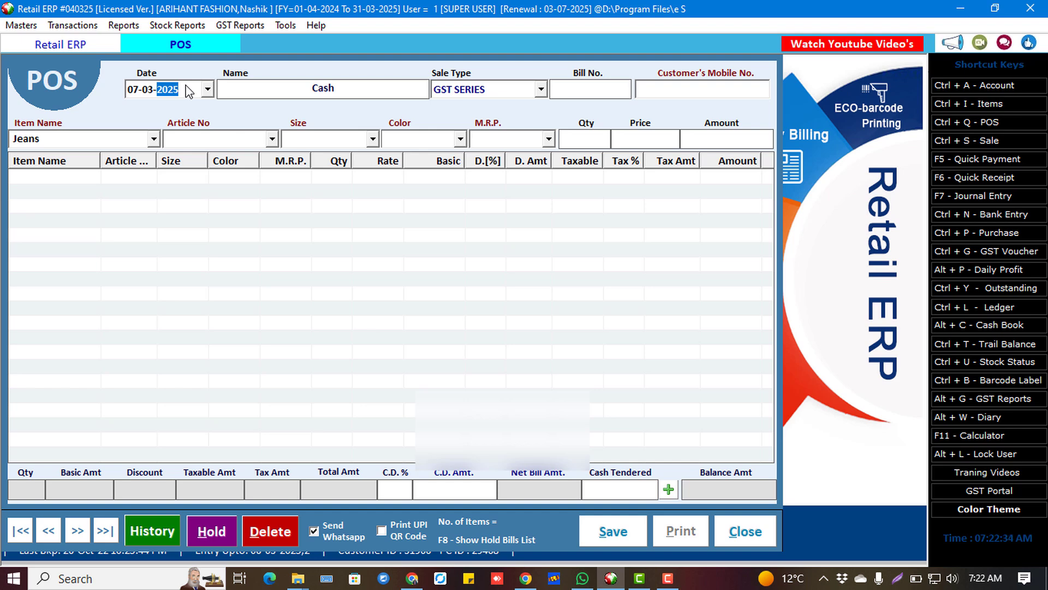
# On a new POS bill dated 07-03-2025, add one piece of the item with code 10077 at 5% discount.
pyautogui.press('Return')
pyautogui.write('10077')
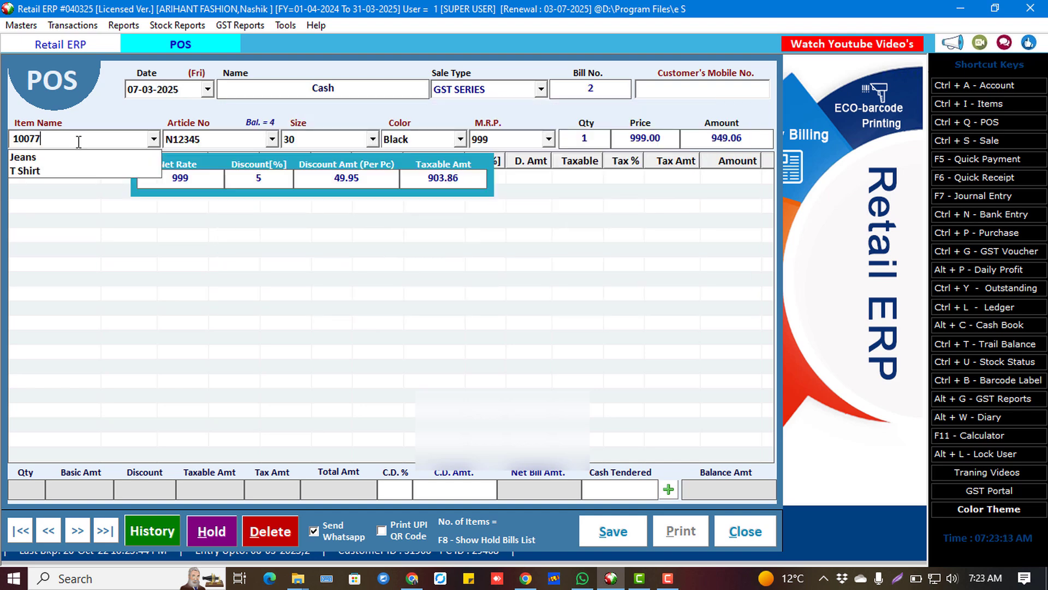
pyautogui.press('Return')
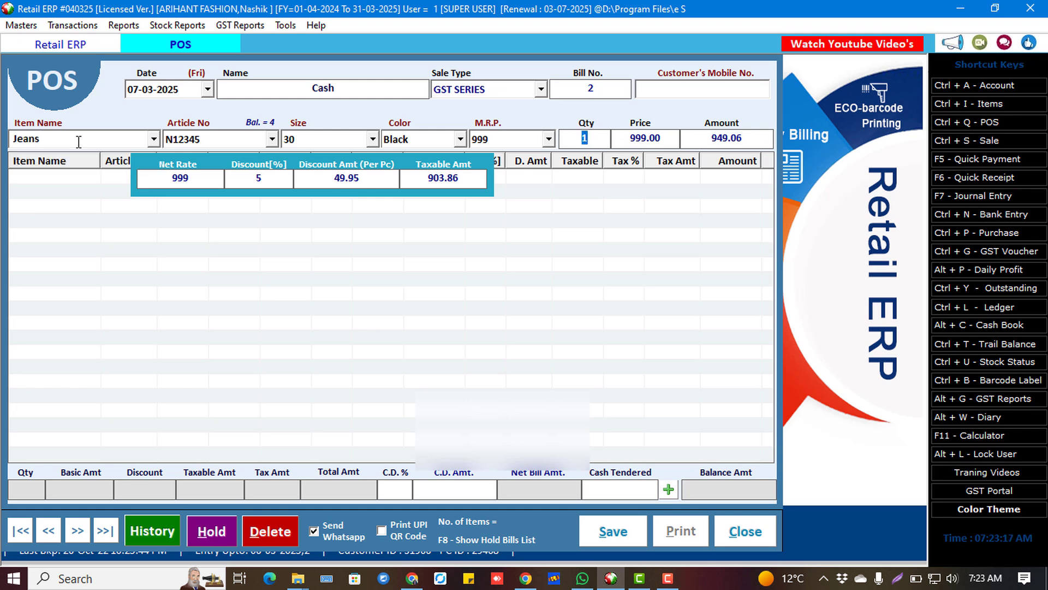
pyautogui.press('Return')
pyautogui.press('Return')
pyautogui.press('Return')
pyautogui.press('Return')
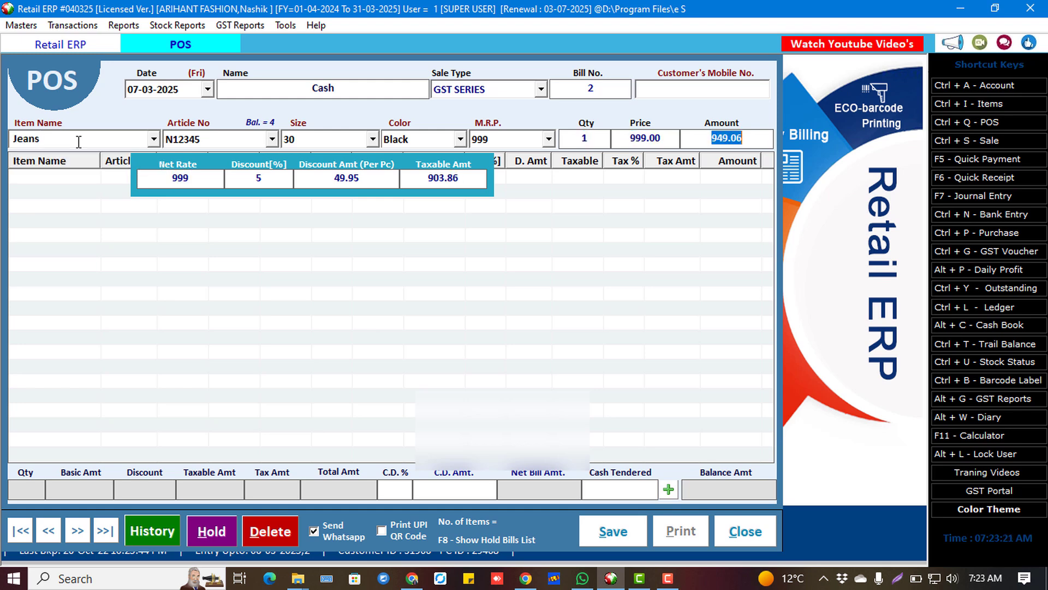
# Save the POS bill, preview its printout and close the preview.
pyautogui.click(610, 533)
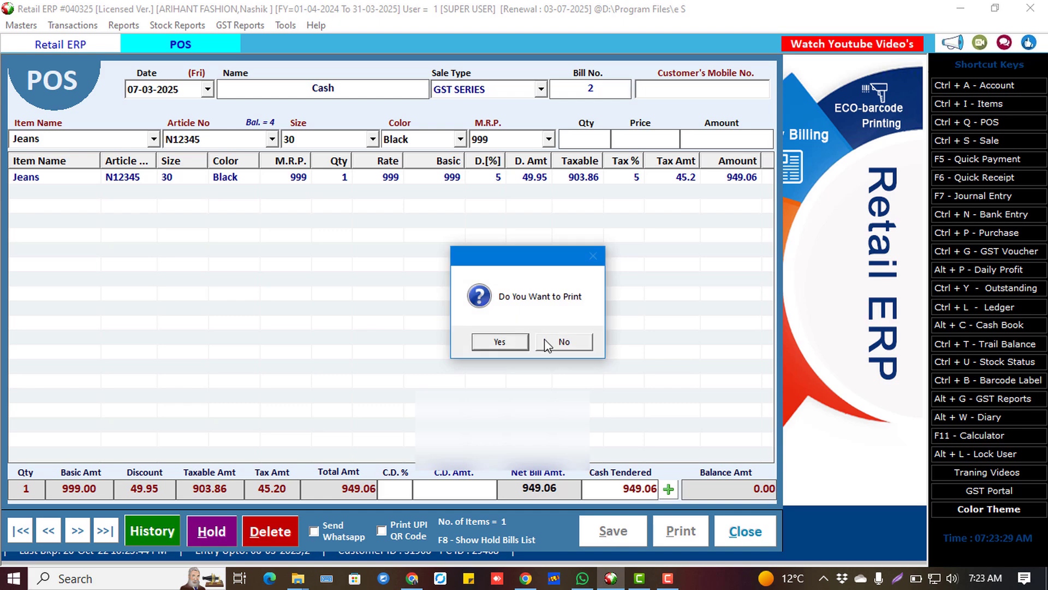
pyautogui.click(500, 342)
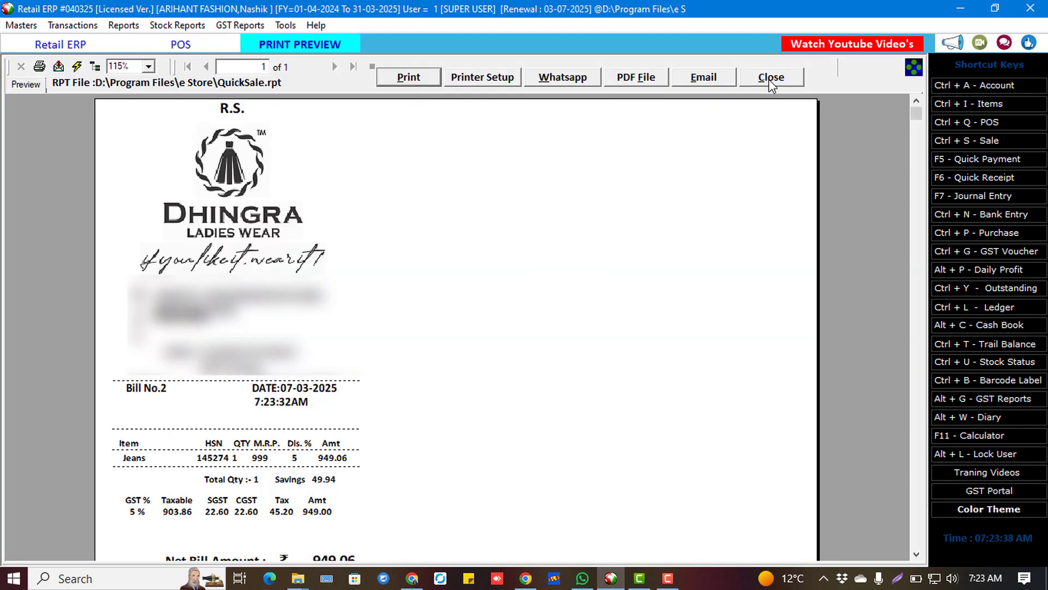
pyautogui.click(769, 80)
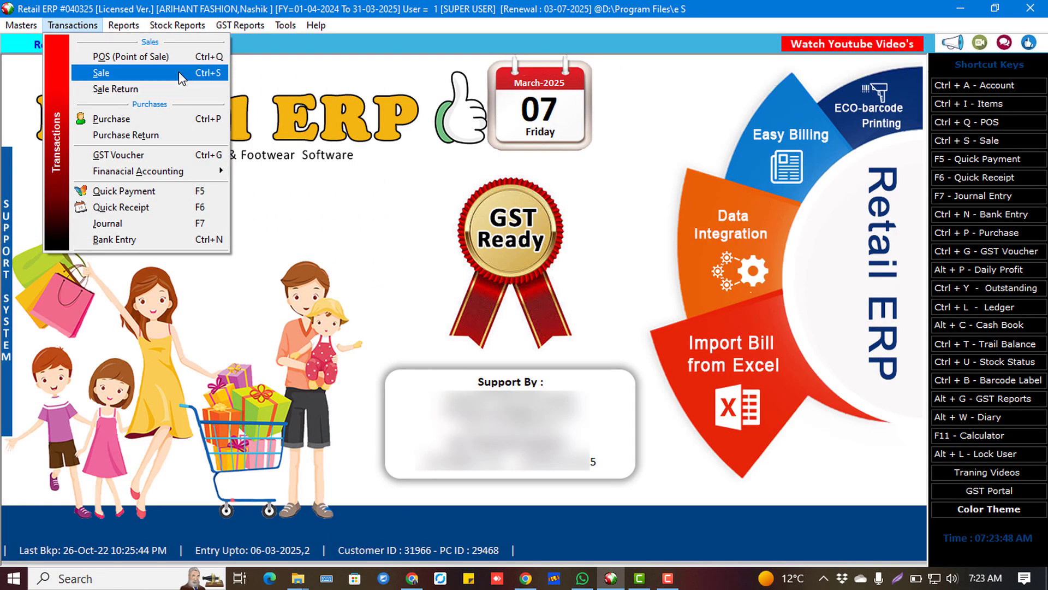
# Start a new sale entry dated 07-03-2025 with Credit terms for the party A K ENTERPRISE.
pyautogui.click(179, 73)
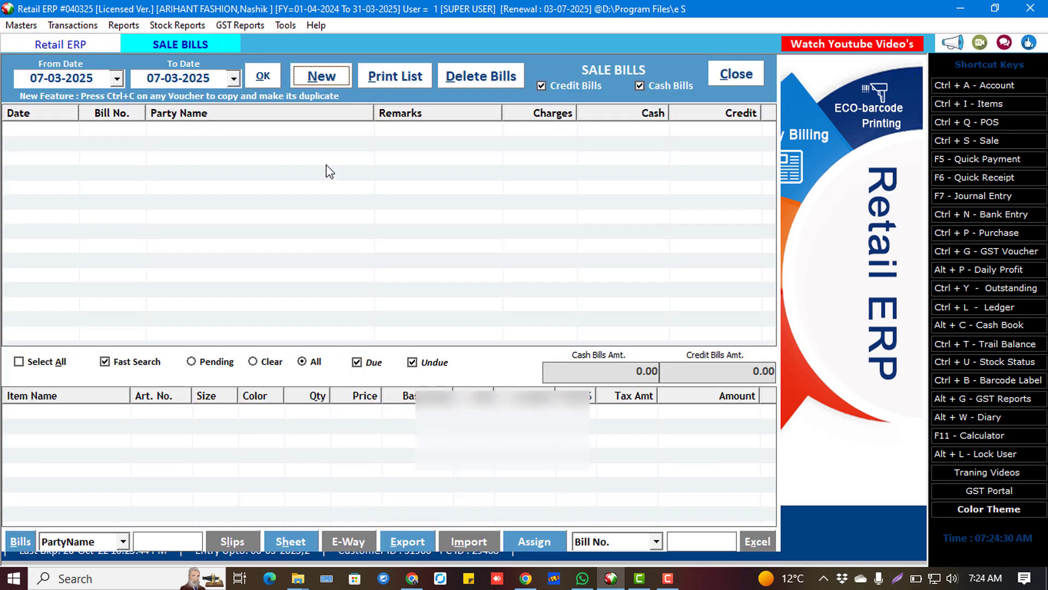
pyautogui.hotkey('alt', 'n')
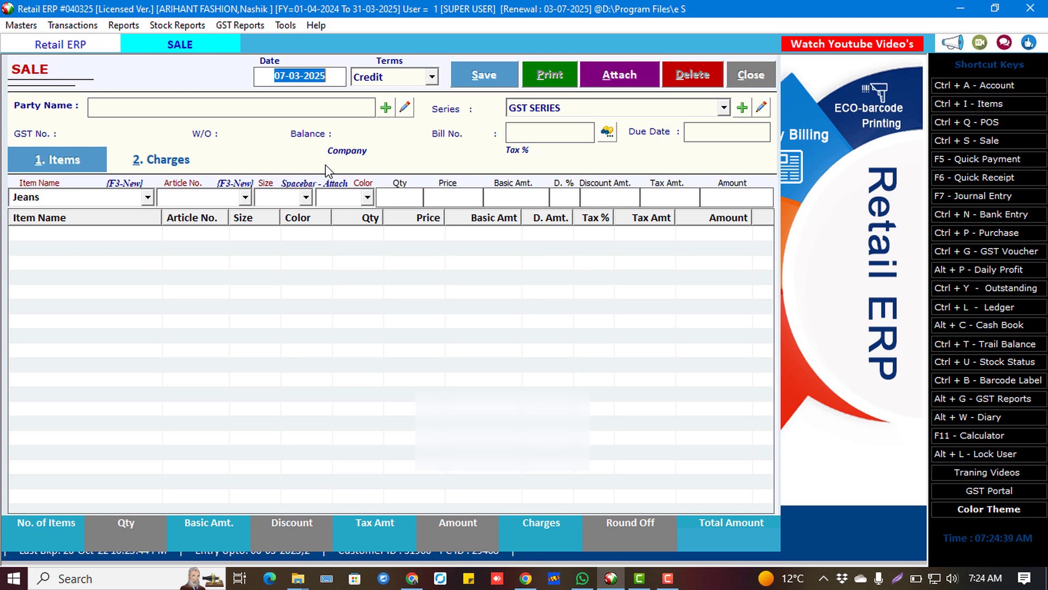
pyautogui.press('Return')
pyautogui.press('Up')
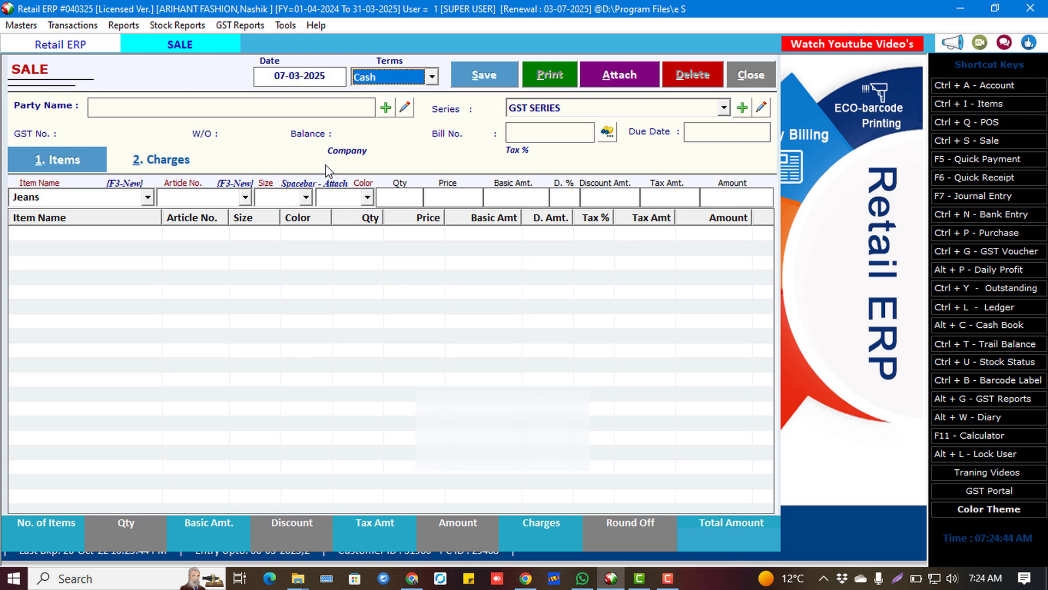
pyautogui.press('Down')
pyautogui.press('Return')
pyautogui.doubleClick(326, 173)
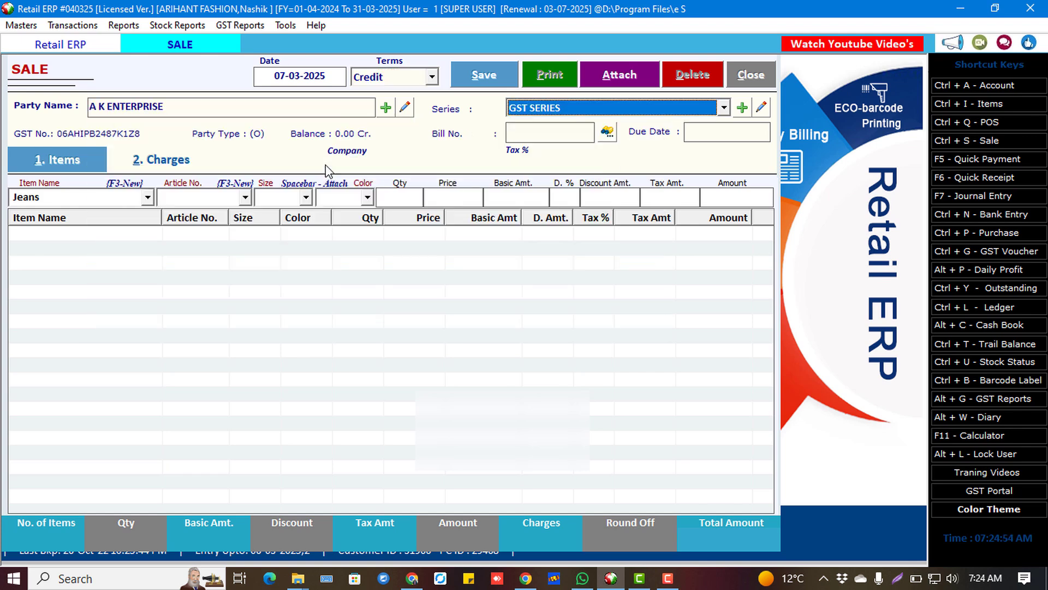
# Use the GST SERIES with bill number 3 and add a line of 5 Jeans, article N12345, size 28, color Biege.
pyautogui.press('Return')
pyautogui.press('Return')
pyautogui.press('Return')
pyautogui.press('Return')
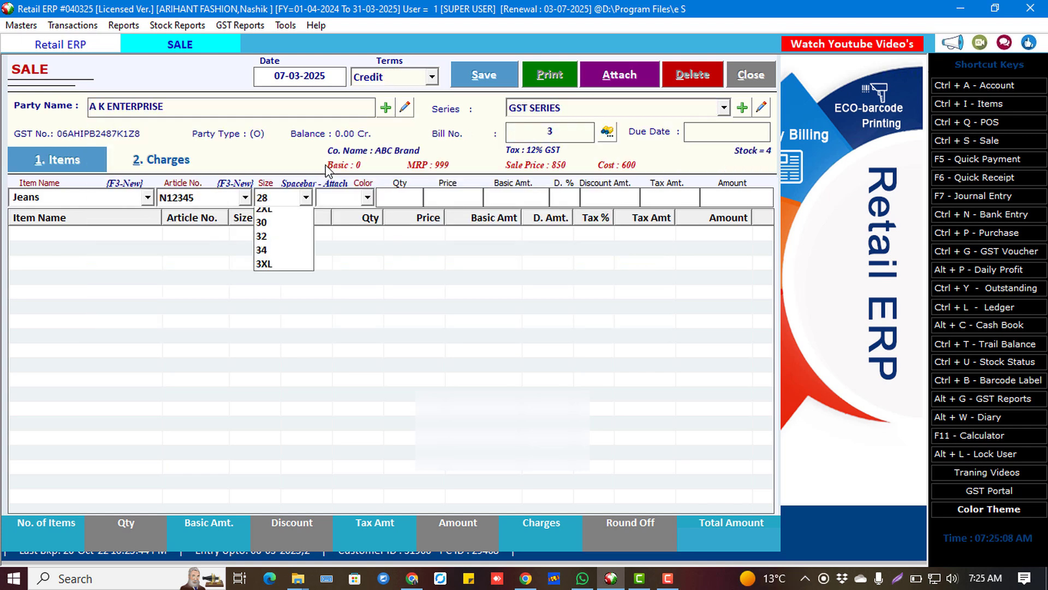
pyautogui.press('Down')
pyautogui.press('Return')
pyautogui.press('Return')
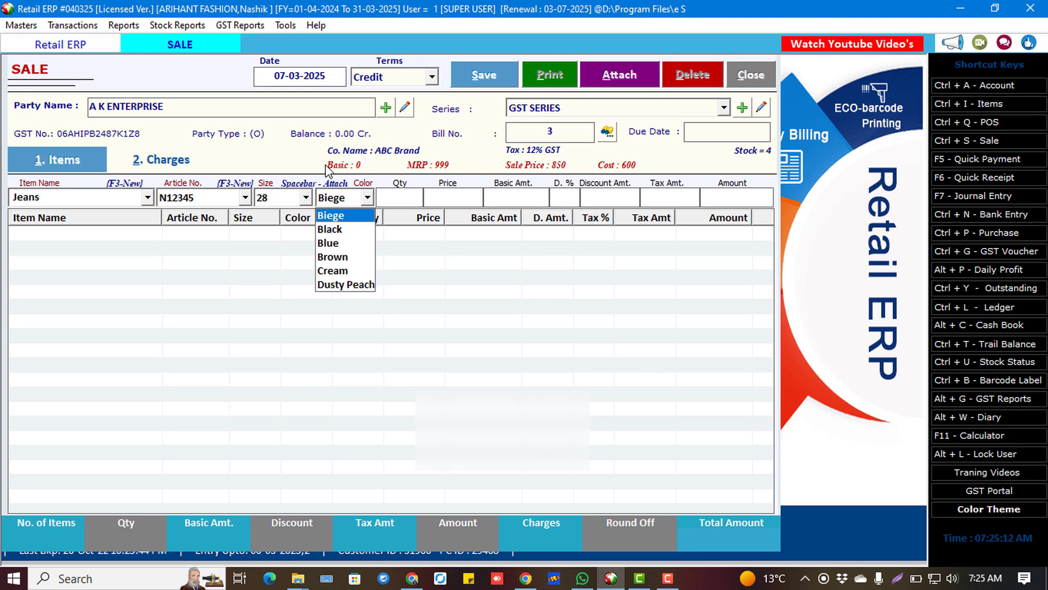
pyautogui.press('Return')
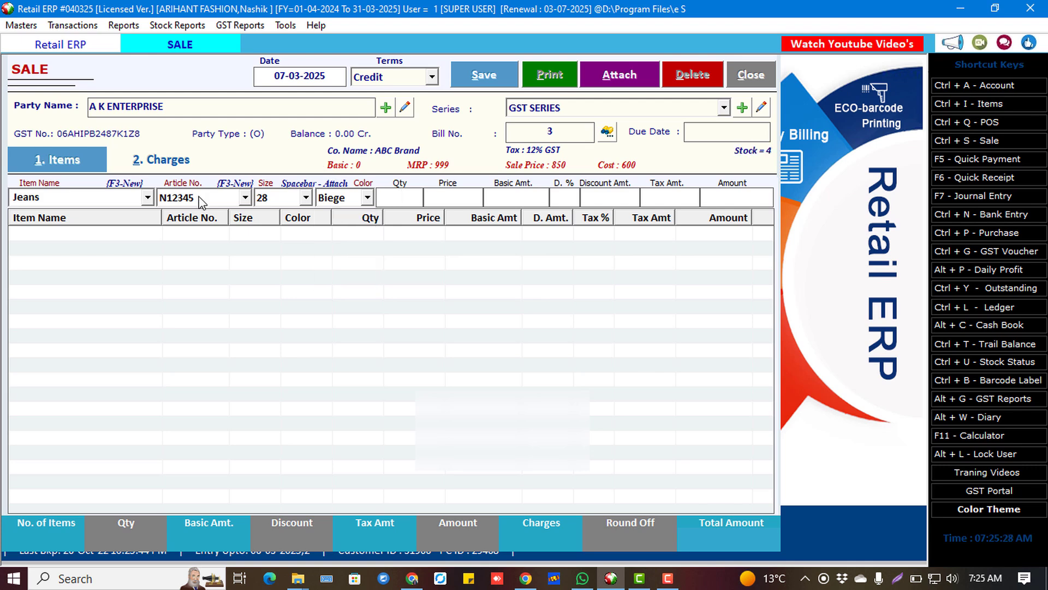
pyautogui.write('5')
pyautogui.press('Return')
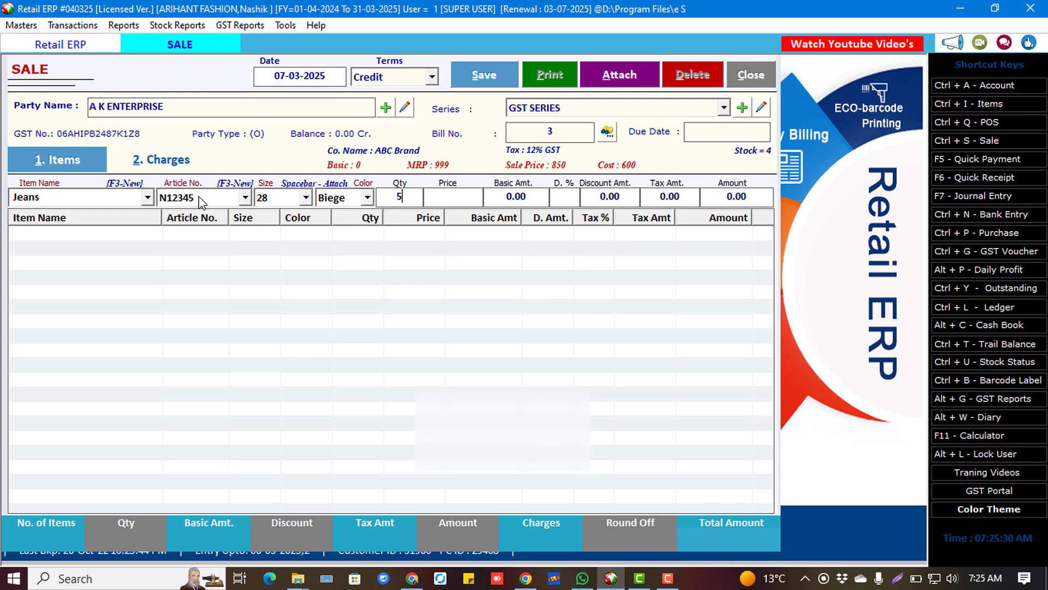
pyautogui.press('Return')
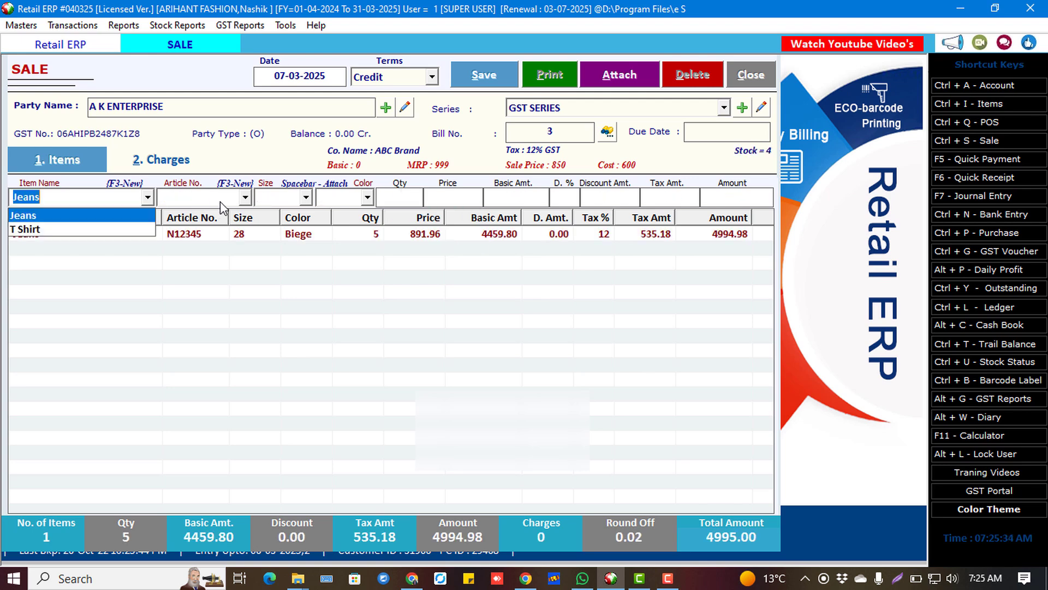
# Save the sale entry and preview its print in the GST Invoice A4 Half format.
pyautogui.click(491, 75)
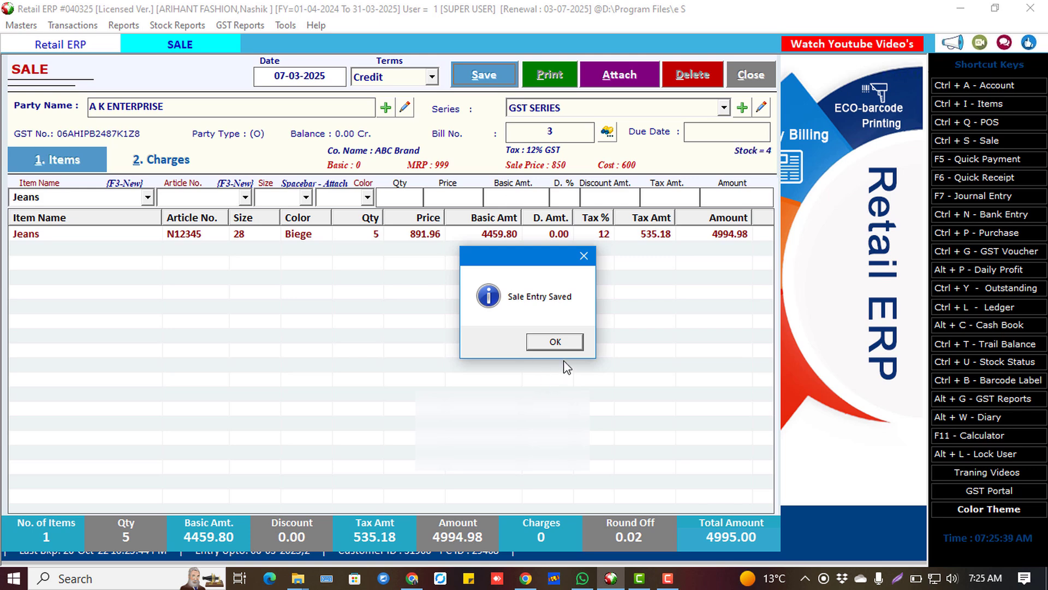
pyautogui.click(557, 343)
pyautogui.click(474, 347)
pyautogui.click(176, 459)
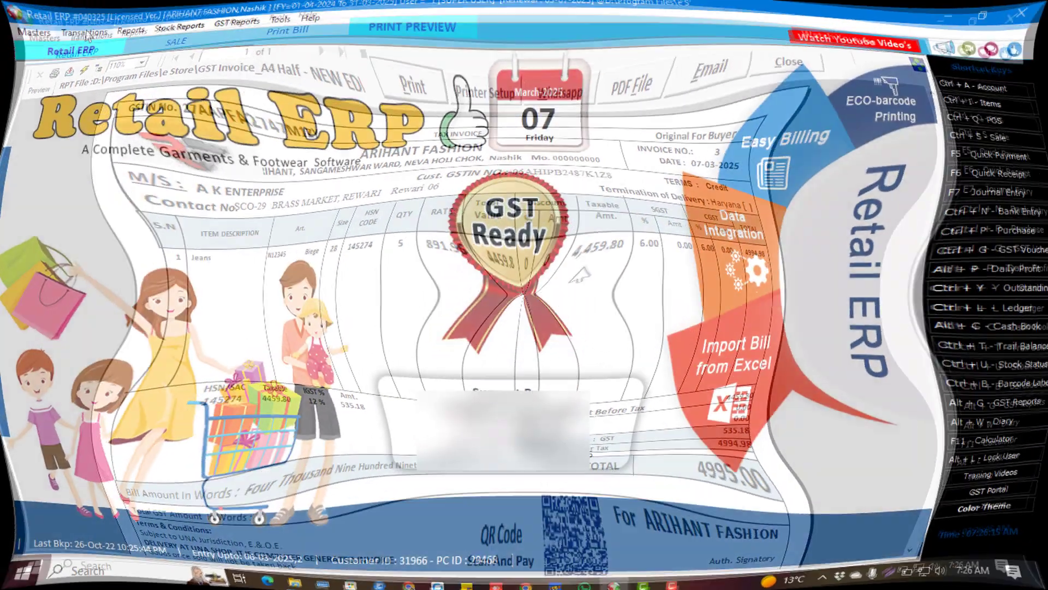
# Generate the Day Book report for the period 01-04-2024 to 07-03-2025.
pyautogui.click(73, 25)
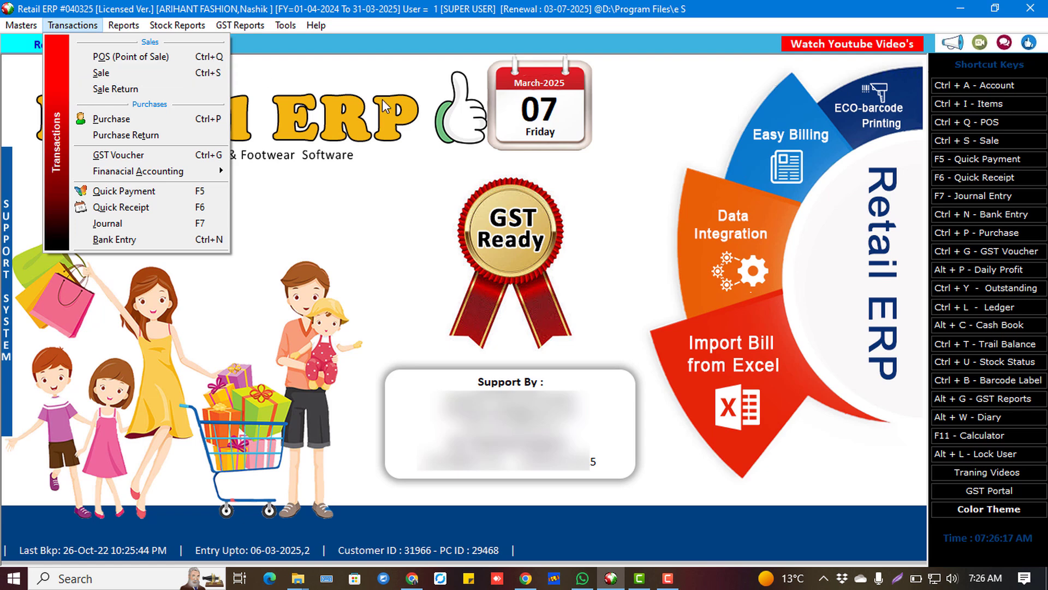
pyautogui.click(154, 70)
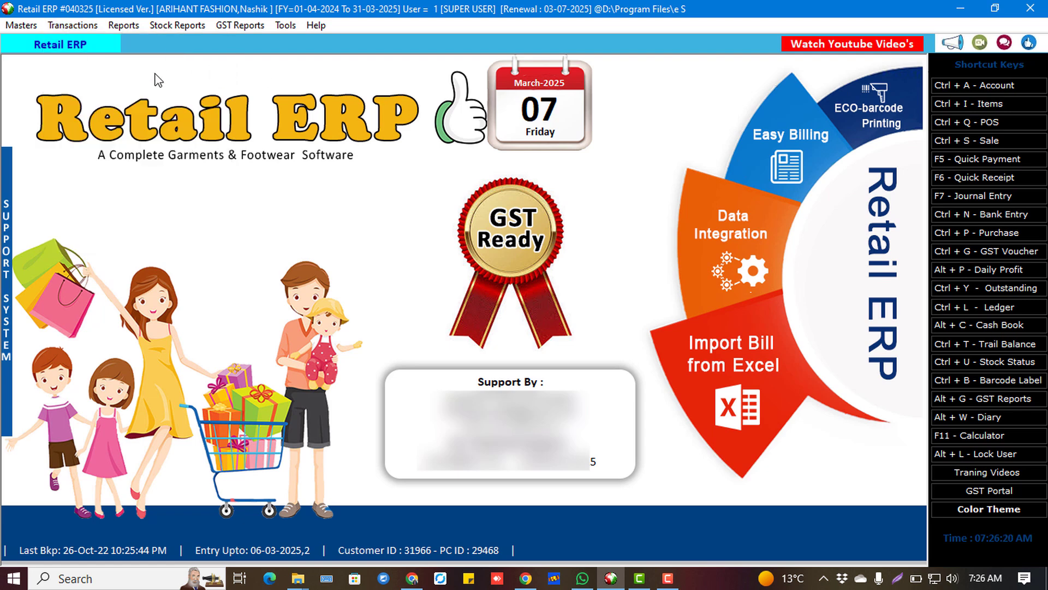
pyautogui.click(123, 26)
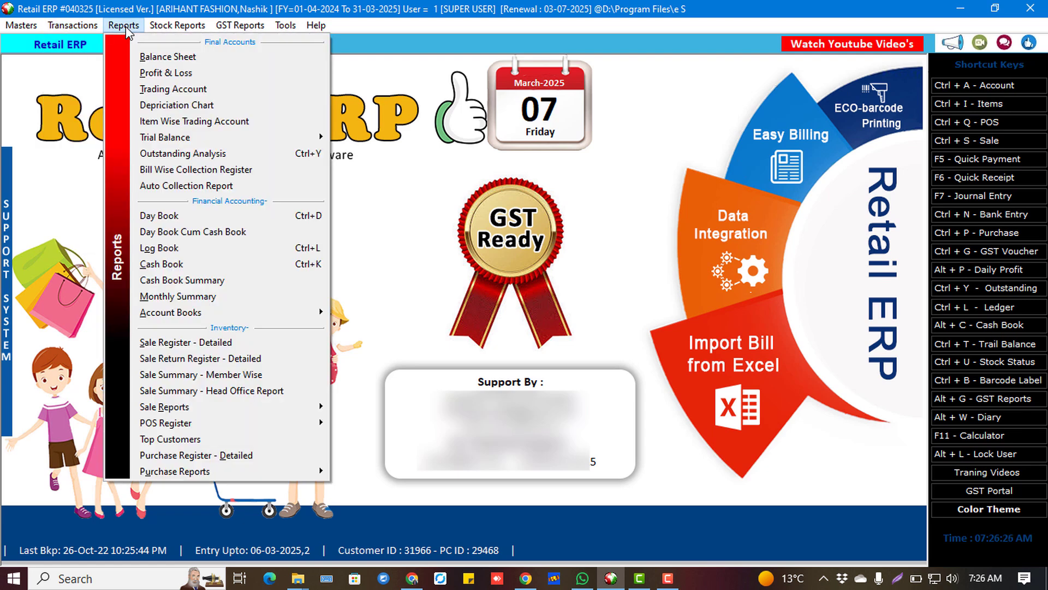
pyautogui.click(175, 215)
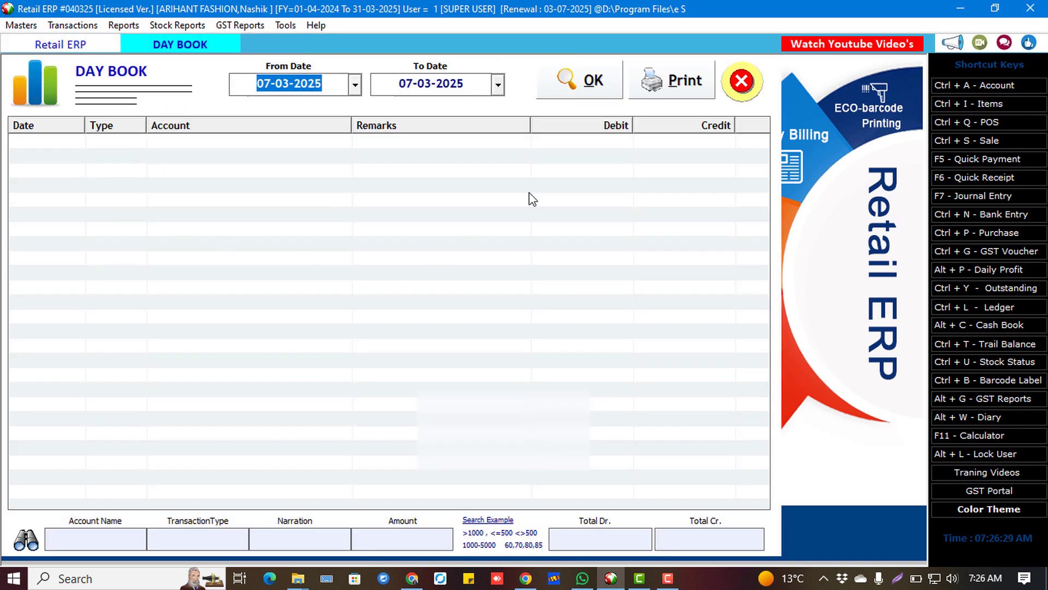
pyautogui.click(602, 82)
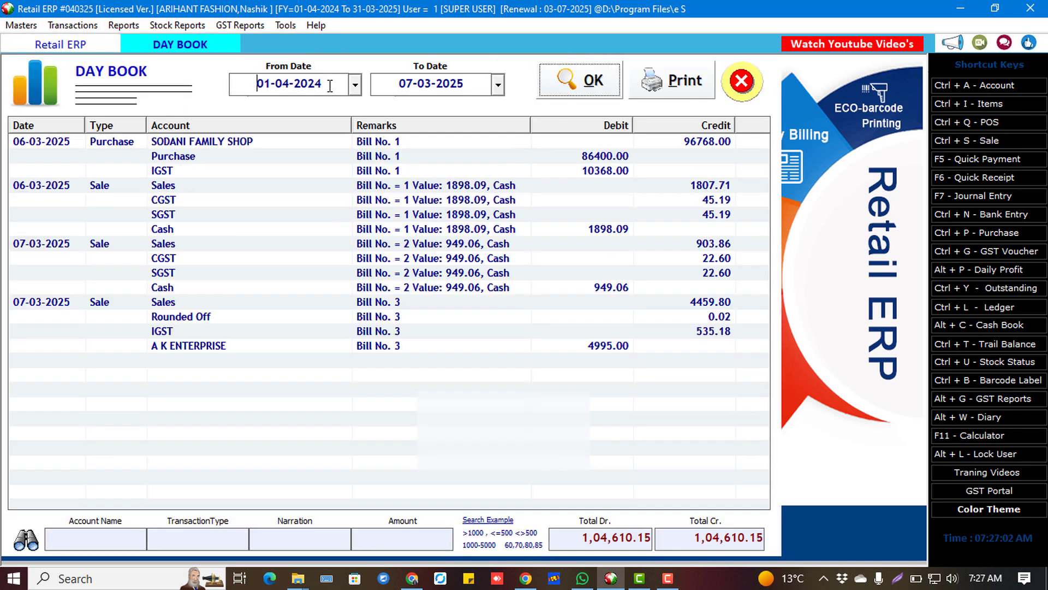
pyautogui.click(329, 86)
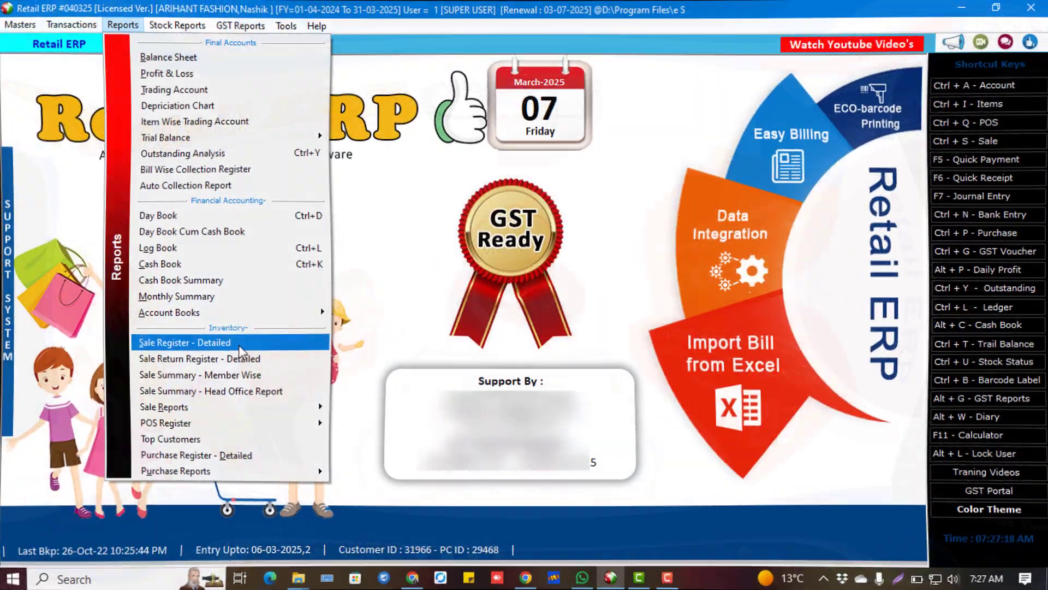
# Open the detailed Sale Register report and run it.
pyautogui.click(241, 342)
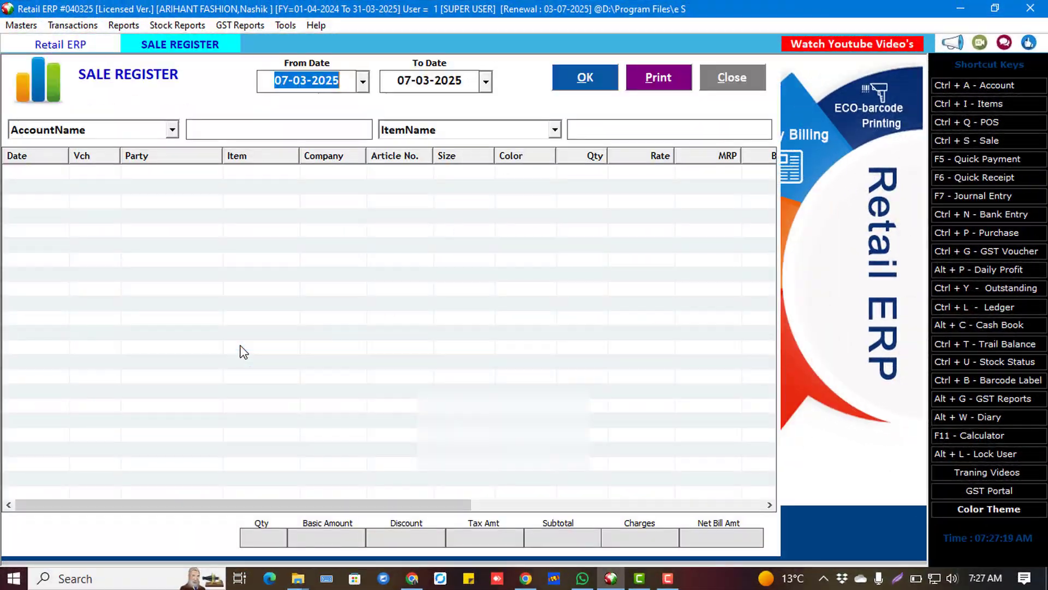
pyautogui.press('Return')
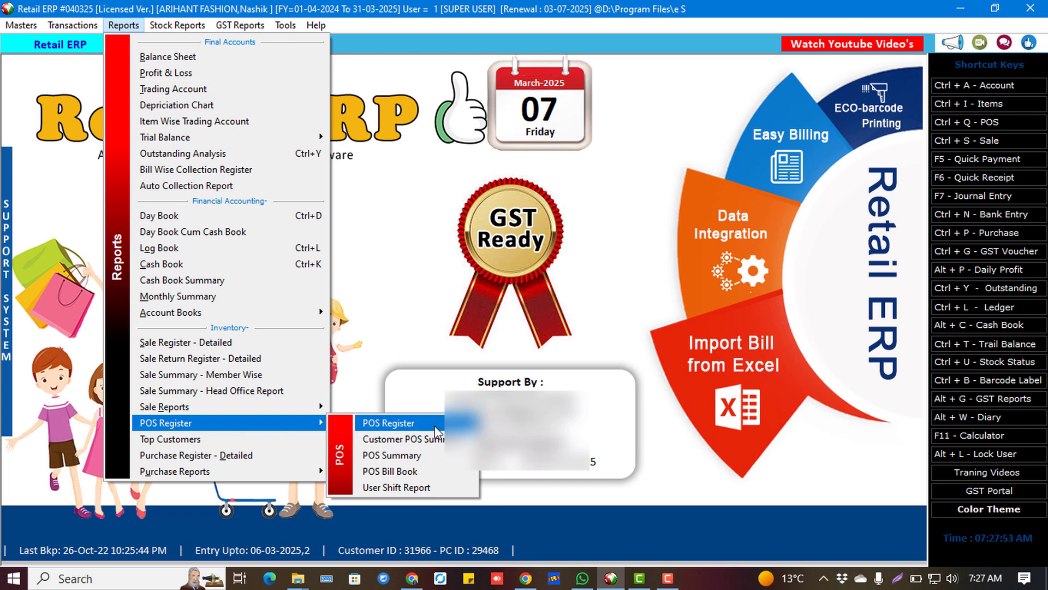
# Generate the POS Register for 07-03-2025 and preview its printout.
pyautogui.click(388, 423)
pyautogui.click(579, 78)
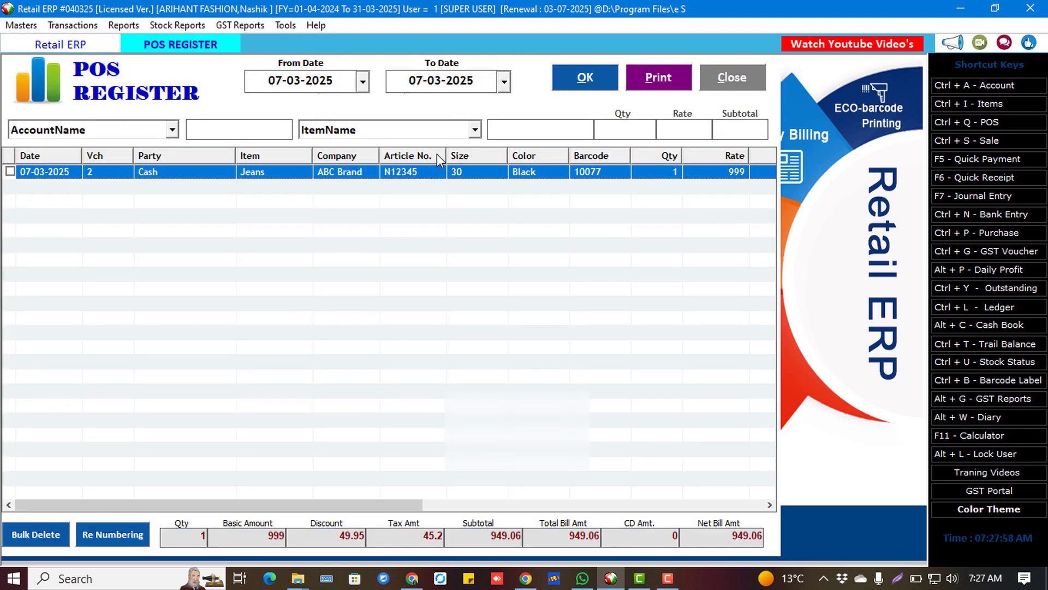
pyautogui.click(173, 131)
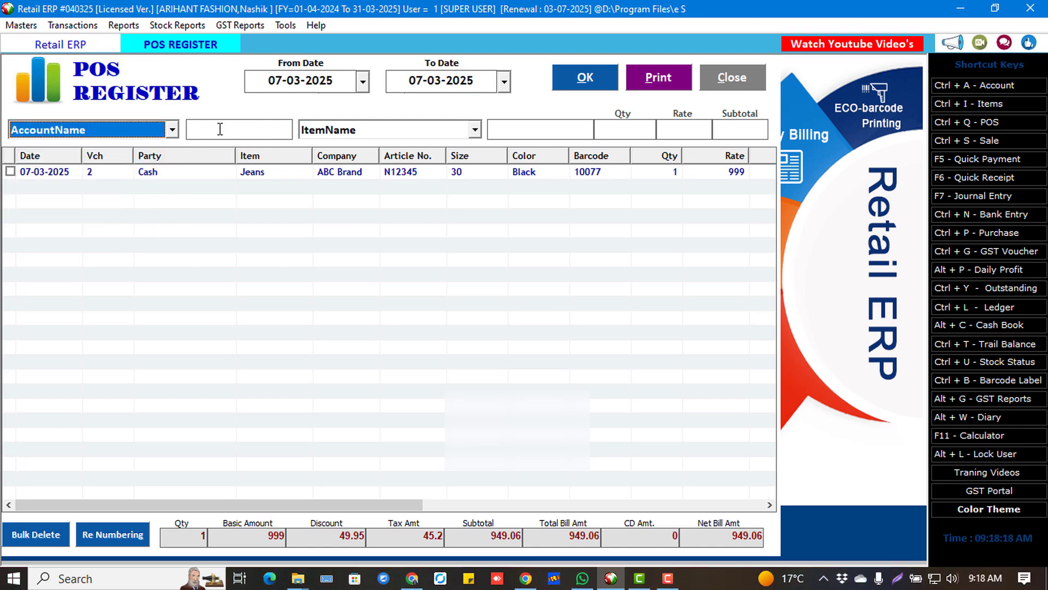
pyautogui.click(662, 85)
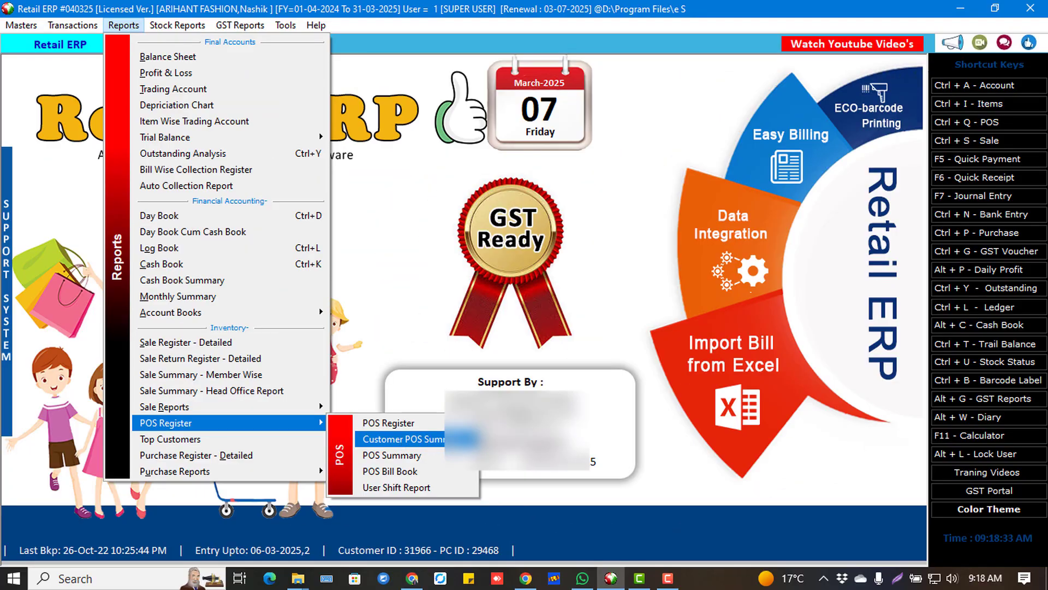
# Generate the Customer POS Summary of item sales by customer, and the POS Summary for 07-03-2025.
pyautogui.click(426, 437)
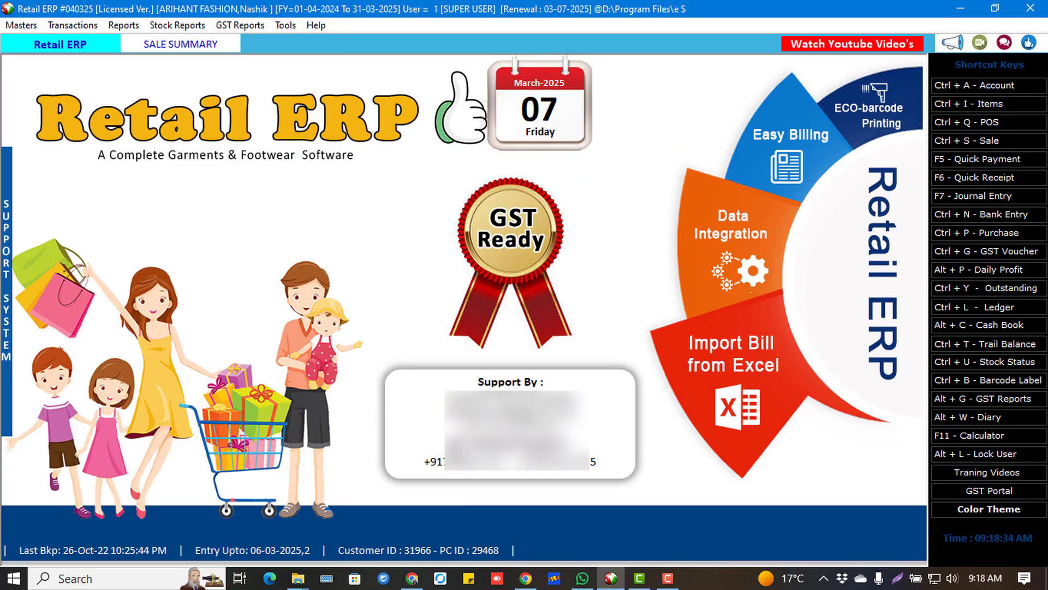
pyautogui.press('Return')
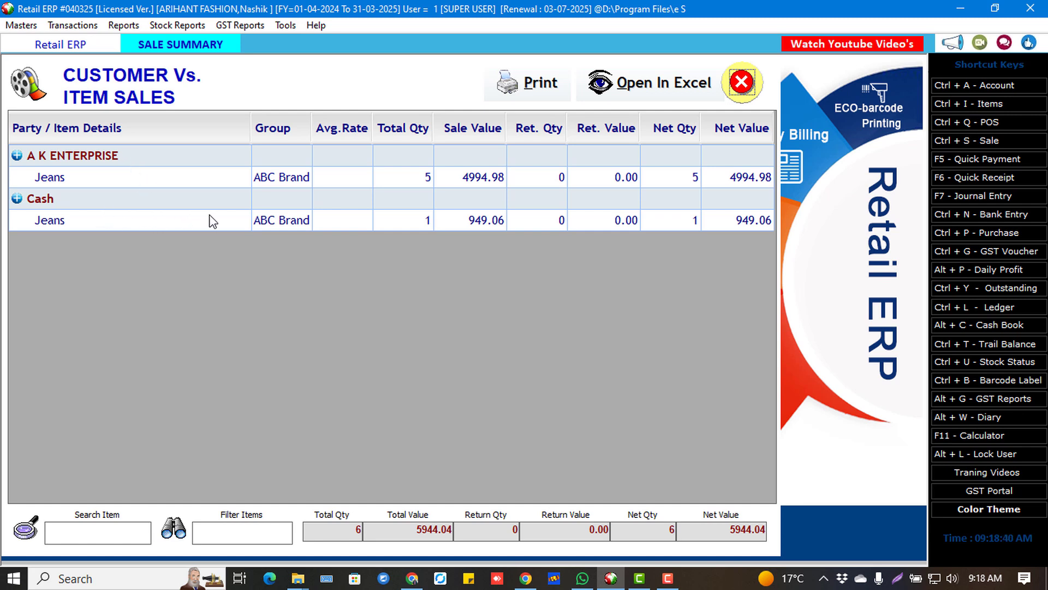
pyautogui.click(282, 220)
pyautogui.click(202, 163)
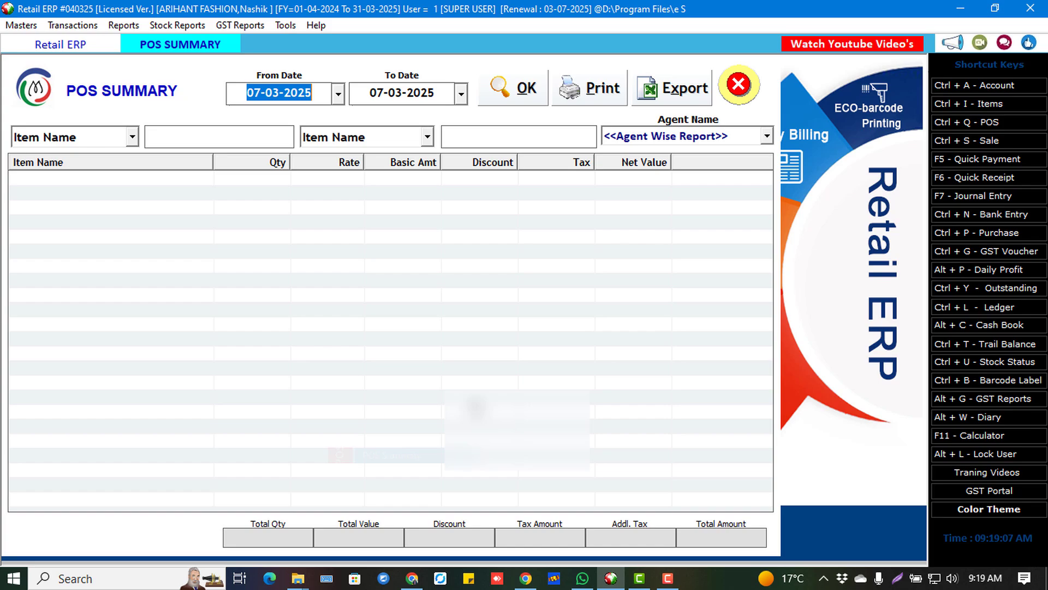
pyautogui.press('Tab')
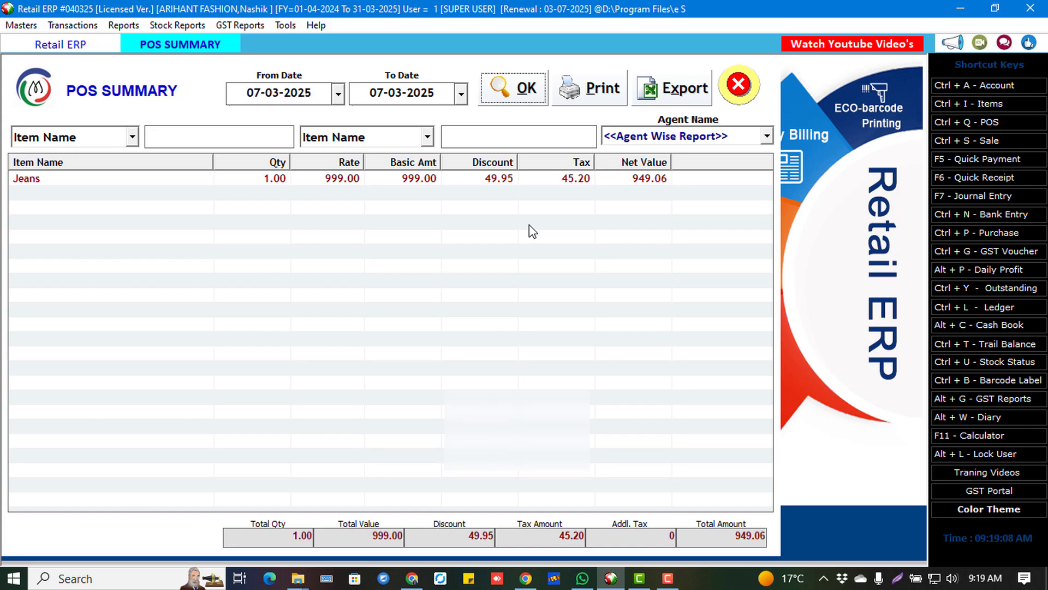
pyautogui.click(554, 173)
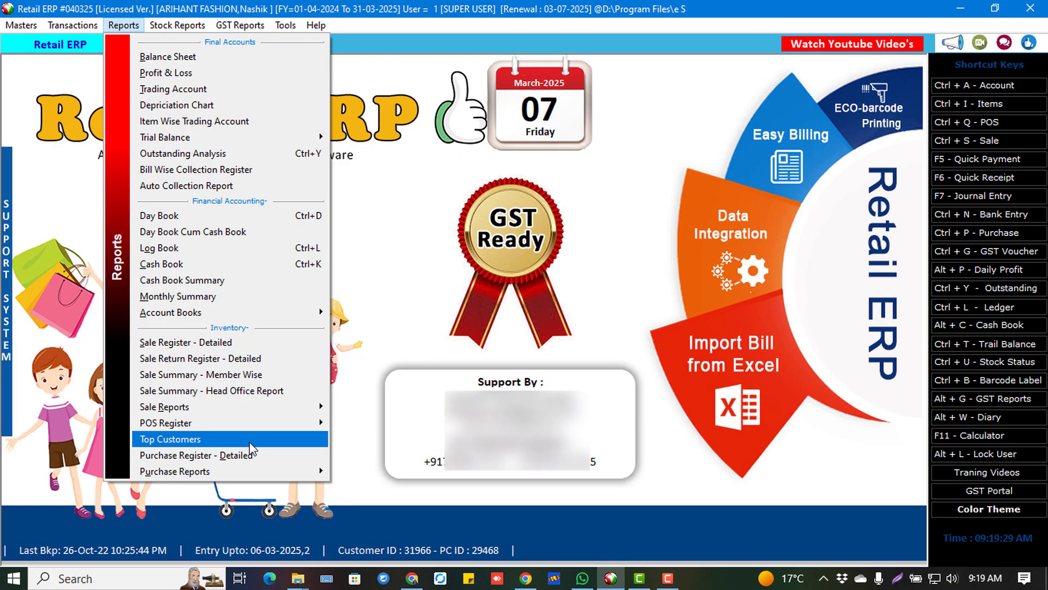
# Run the Top Customers report from 01-03-2025 to 07-03-2025 and mark both listed customers.
pyautogui.click(240, 440)
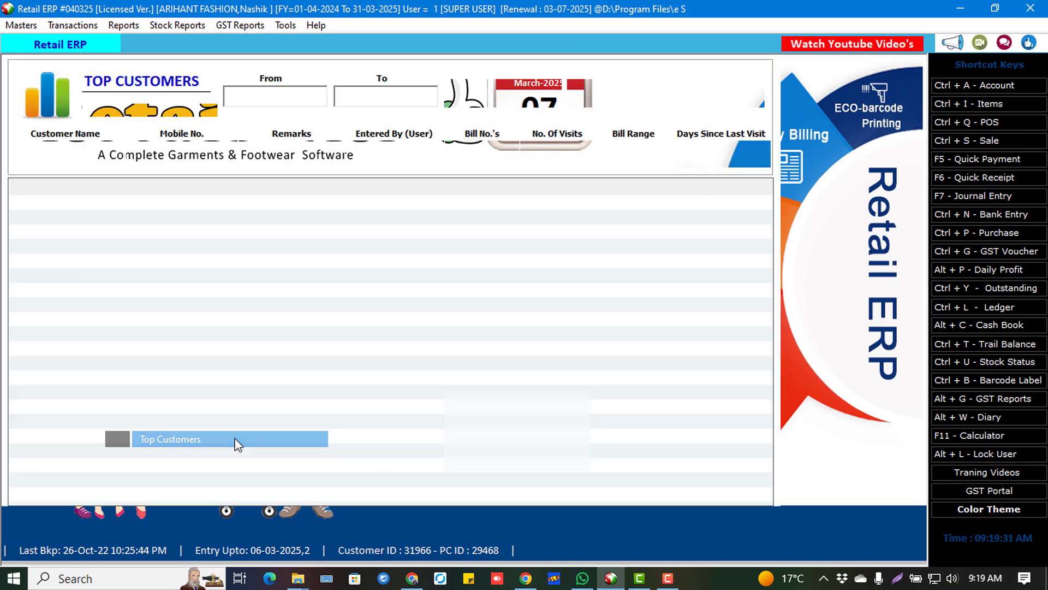
pyautogui.press('Return')
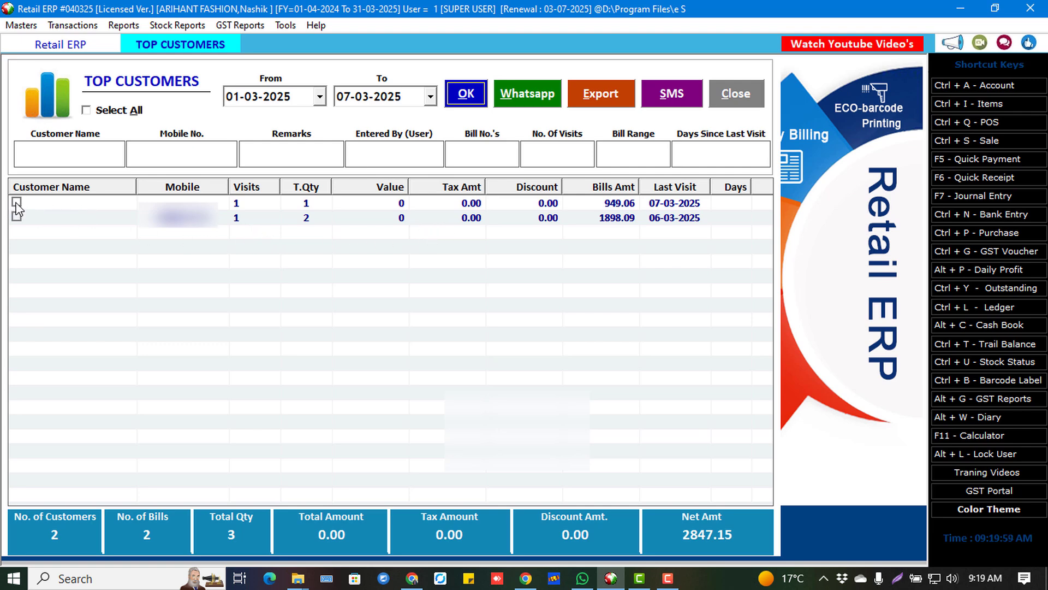
pyautogui.click(16, 202)
pyautogui.click(17, 217)
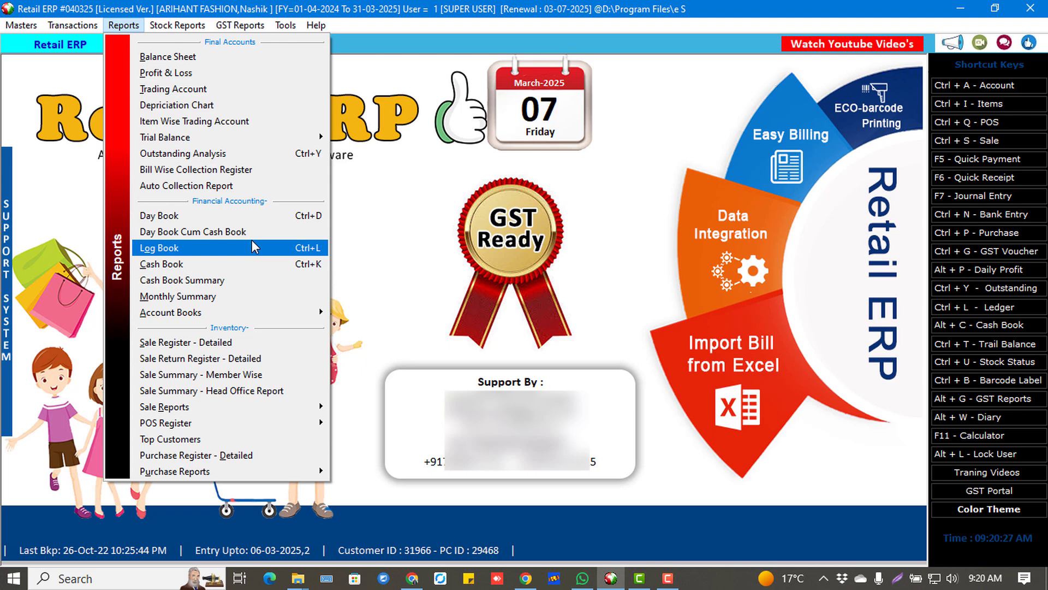
# Generate the Log Book ledger of A K ENTERPRISE from 01-04-2024 to 07-03-2025.
pyautogui.click(255, 248)
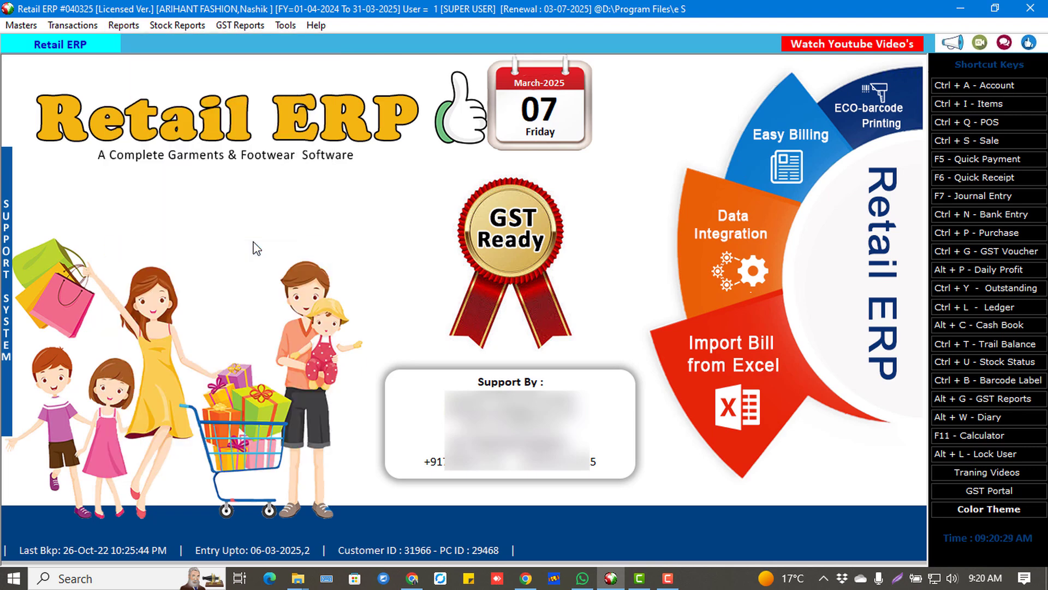
pyautogui.press('Down')
pyautogui.press('Down')
pyautogui.press('Return')
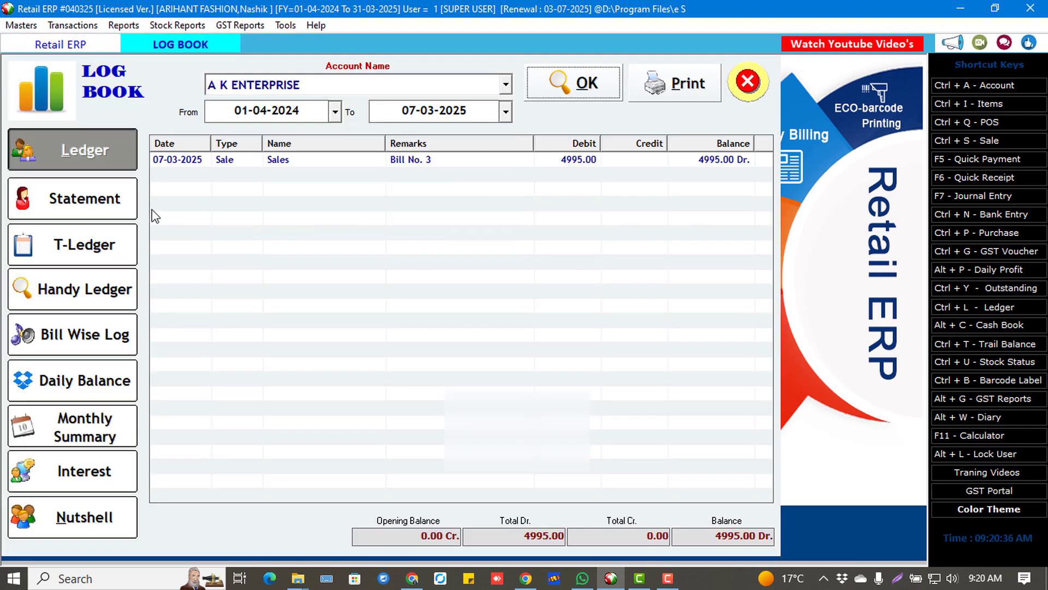
# Go through the Log Book formats for A K ENTERPRISE, including Ledger, Statement and T-Ledger.
pyautogui.click(104, 156)
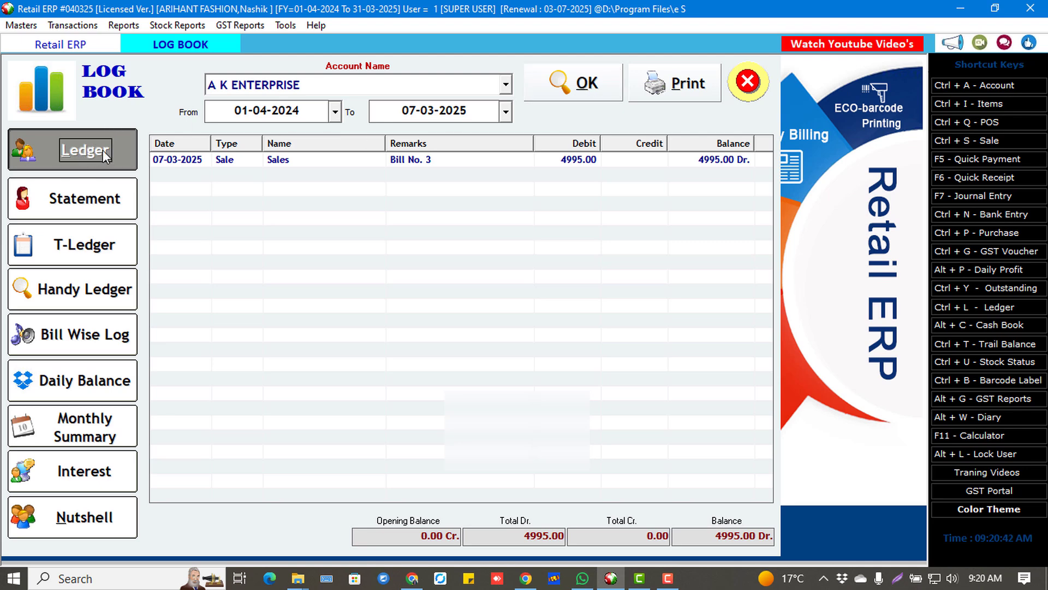
pyautogui.click(68, 200)
pyautogui.click(118, 227)
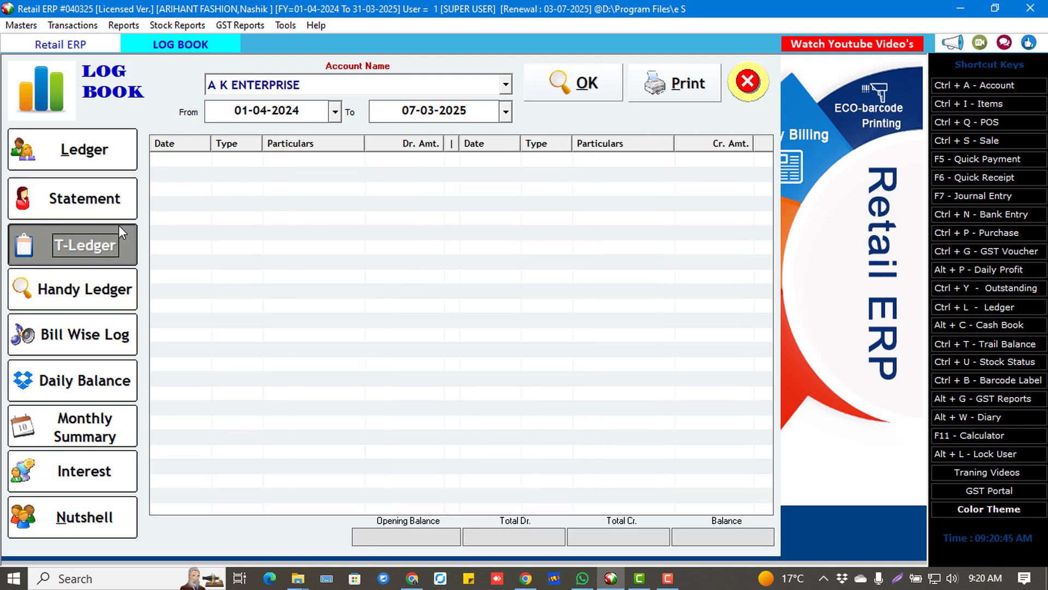
pyautogui.press('Down')
pyautogui.press('Down')
pyautogui.press('Down')
pyautogui.press('Down')
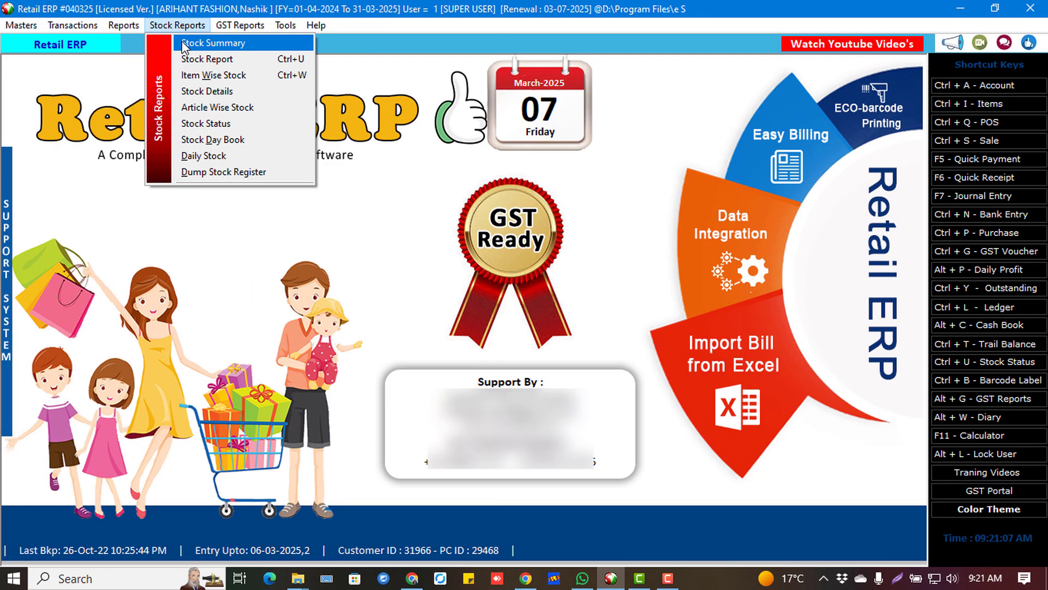
# Run the Stock Summary for 07-03-2025 showing quantities for all items, and close the report.
pyautogui.click(184, 45)
pyautogui.press('Return')
pyautogui.press('Return')
pyautogui.press('Return')
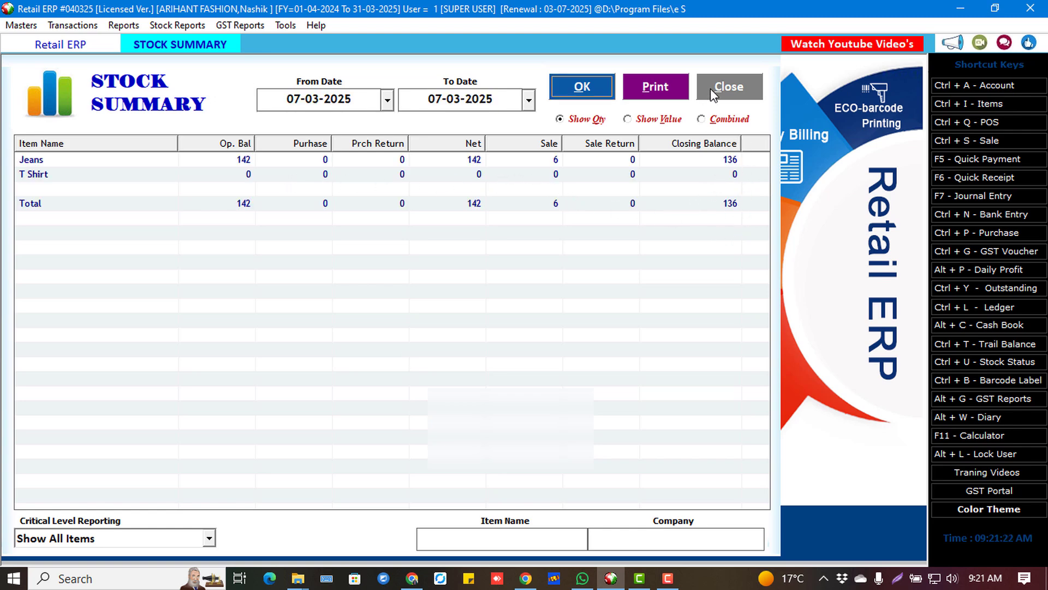
pyautogui.click(729, 87)
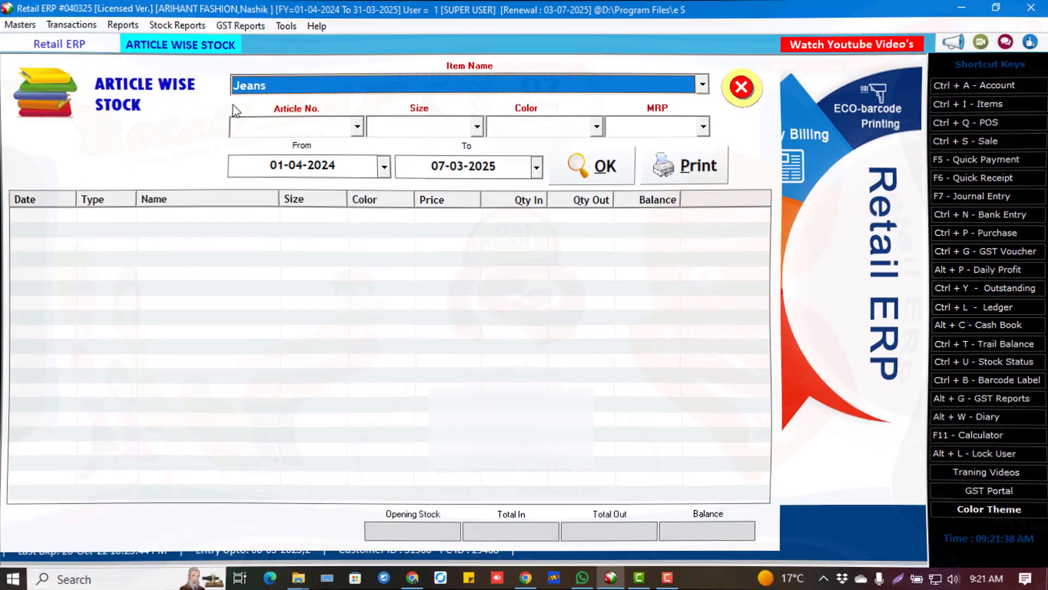
# Generate and close the Article Wise Stock report for Jeans, article N12345, size 28, all colors, MRP 999, from 01-04-2024 to 07-03-2025.
pyautogui.press('Return')
pyautogui.press('Down')
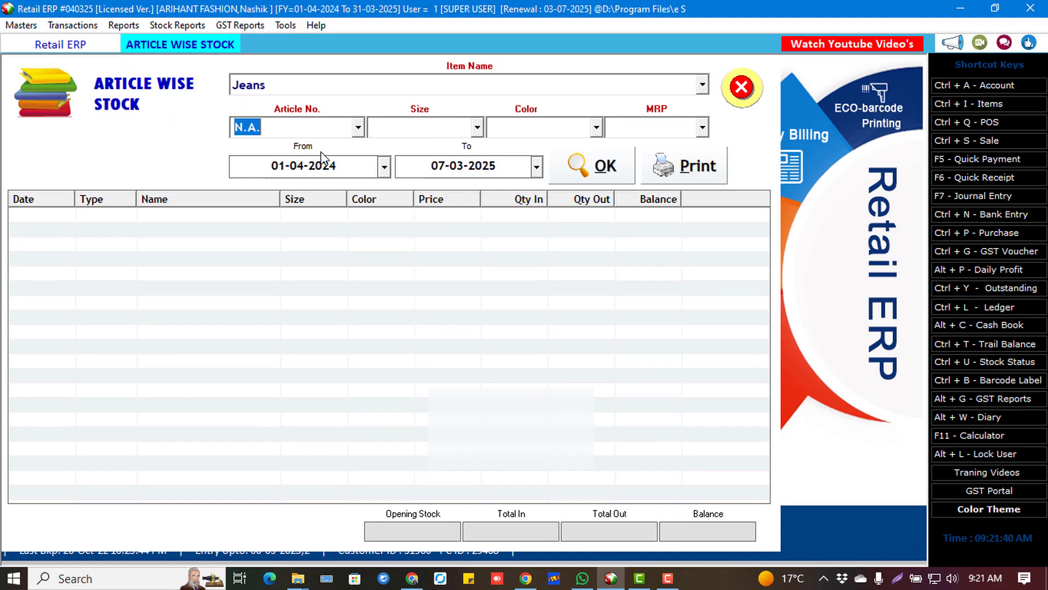
pyautogui.press('Return')
pyautogui.click(330, 129)
pyautogui.press('Return')
pyautogui.press('Return')
pyautogui.press('Return')
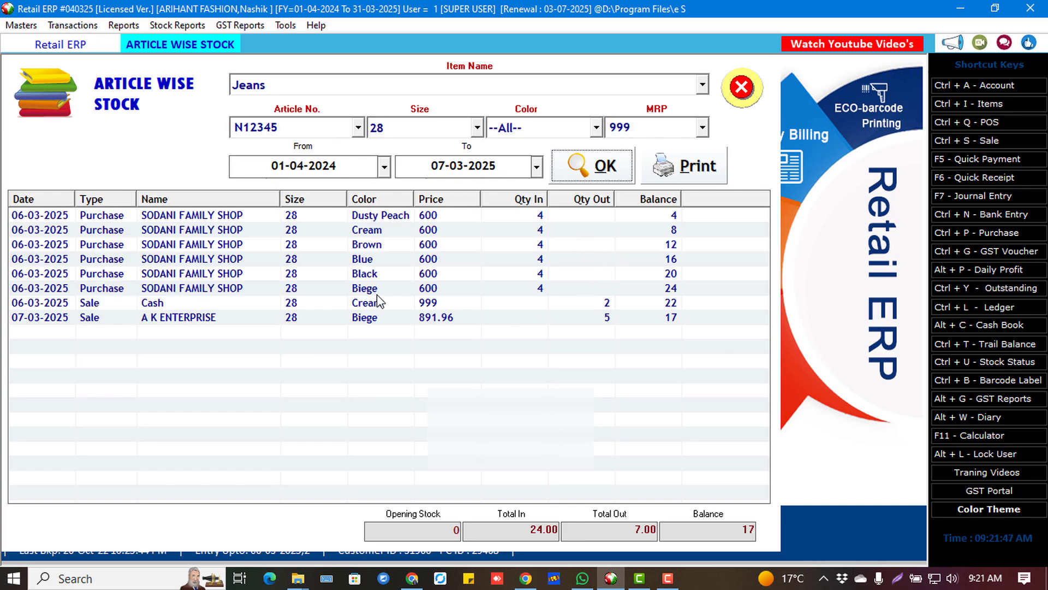
pyautogui.click(752, 96)
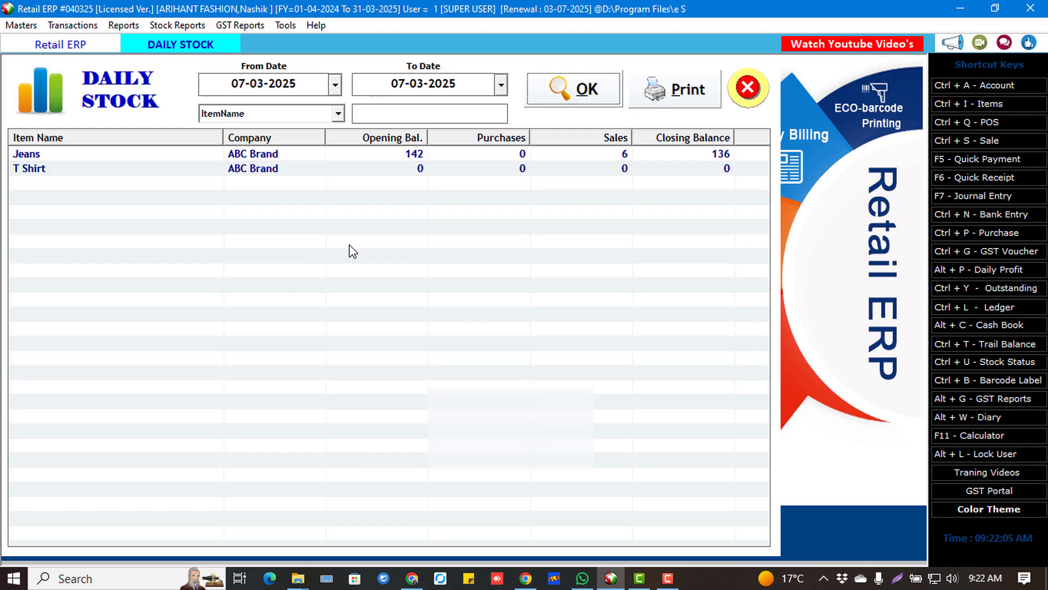
# Preview the printout of the Daily Stock report for 07-03-2025 and close the preview.
pyautogui.click(656, 92)
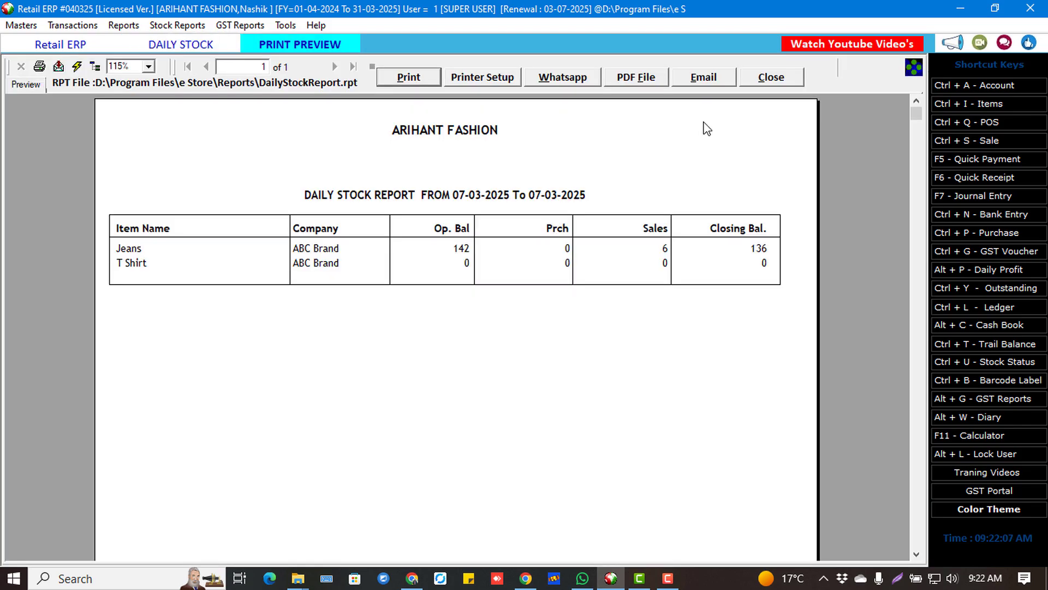
pyautogui.click(771, 77)
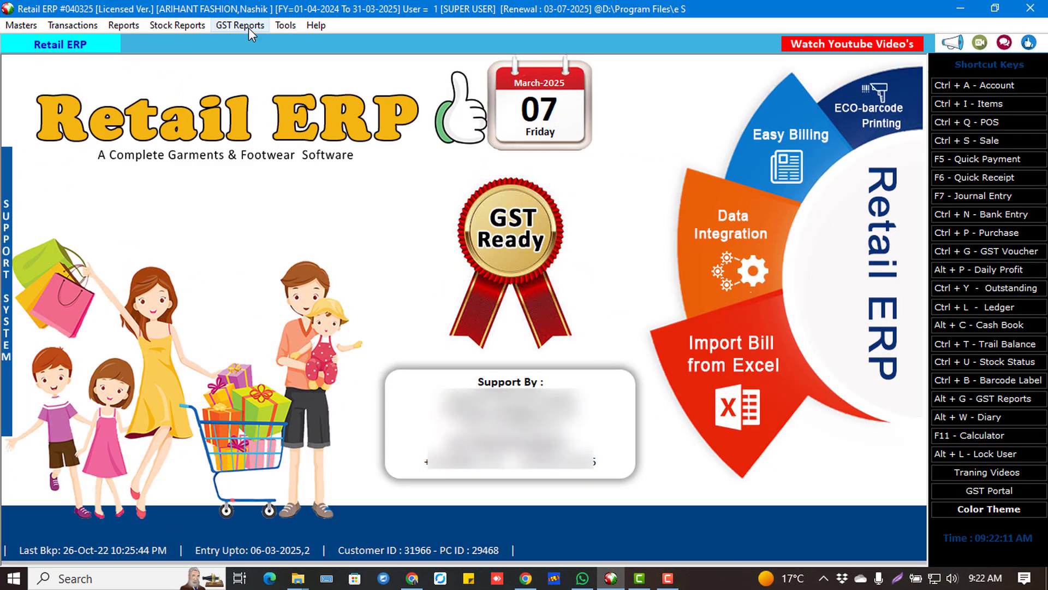
# View the GSTR-1 B2B Tax Invoices report for 07-03-2025 and close it.
pyautogui.click(241, 26)
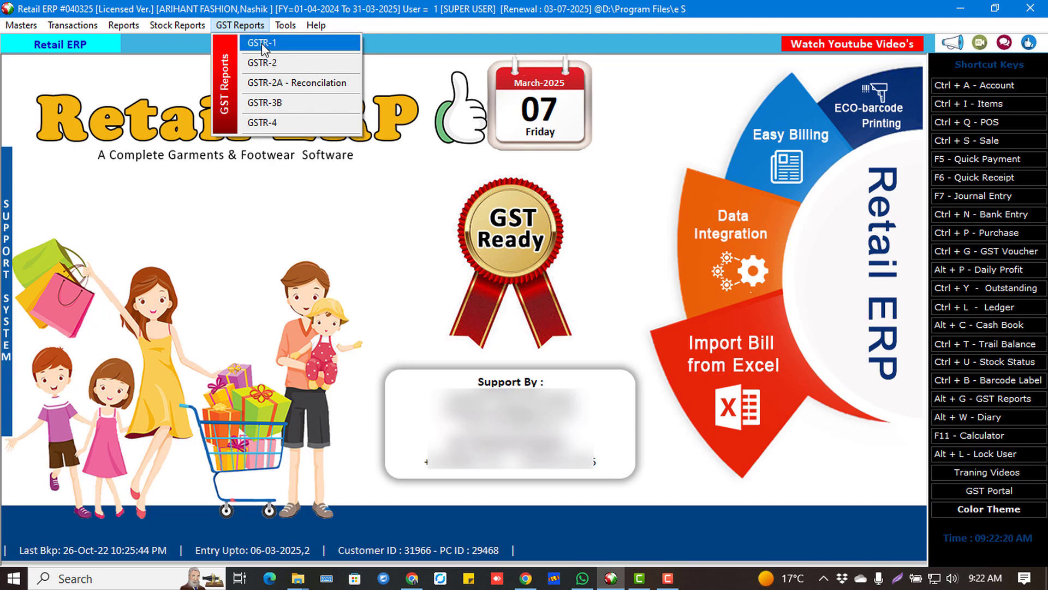
pyautogui.click(262, 44)
pyautogui.click(125, 179)
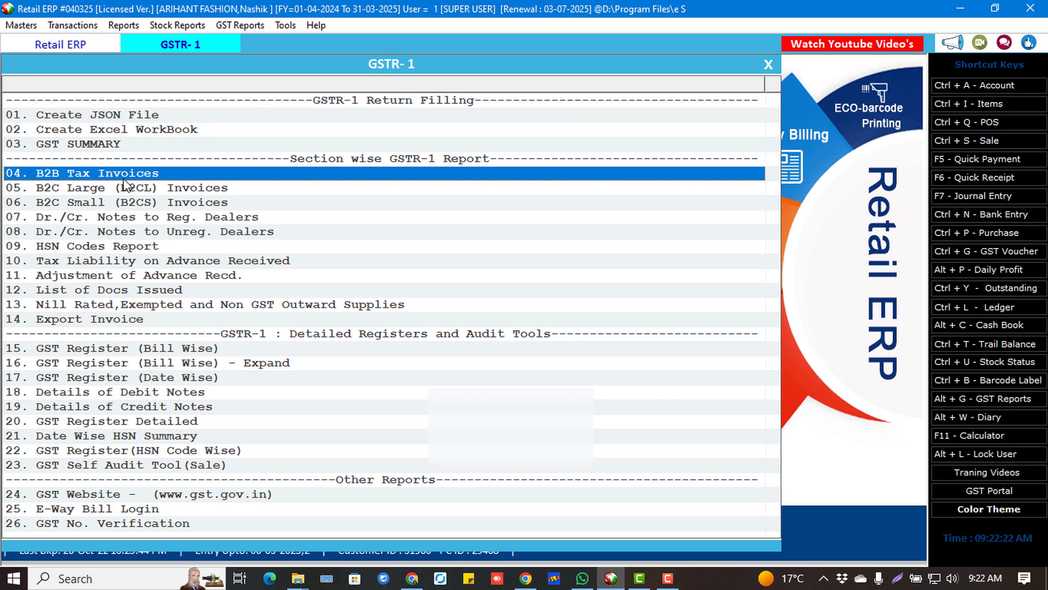
pyautogui.doubleClick(124, 179)
pyautogui.click(247, 131)
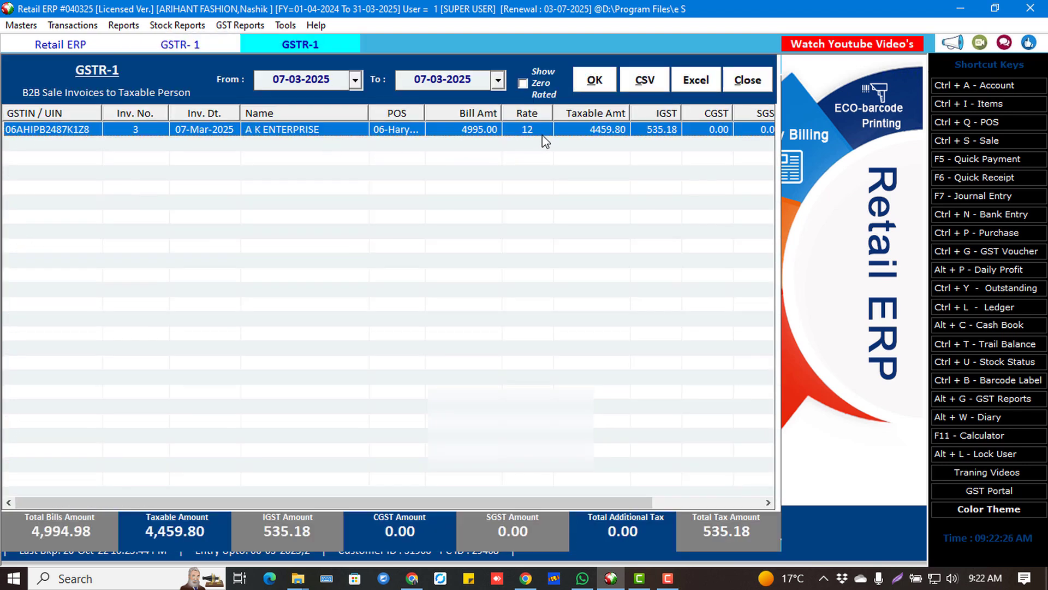
pyautogui.click(745, 80)
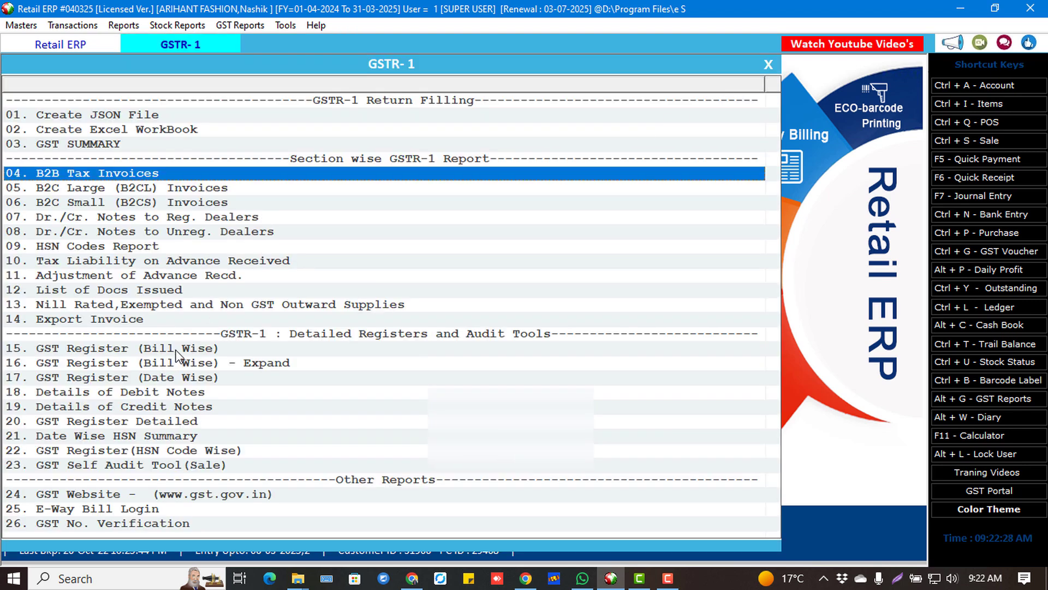
# View the bill-wise GST Register for 07-03-2025, checking the cash and A K ENTERPRISE bills, and close it.
pyautogui.doubleClick(176, 349)
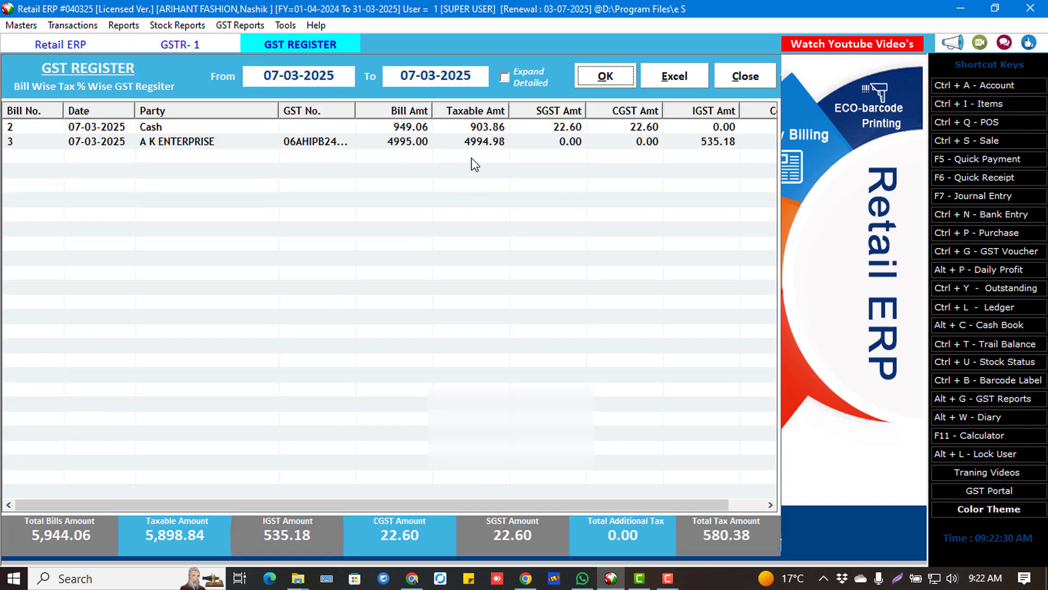
pyautogui.click(437, 143)
pyautogui.click(392, 131)
pyautogui.click(761, 77)
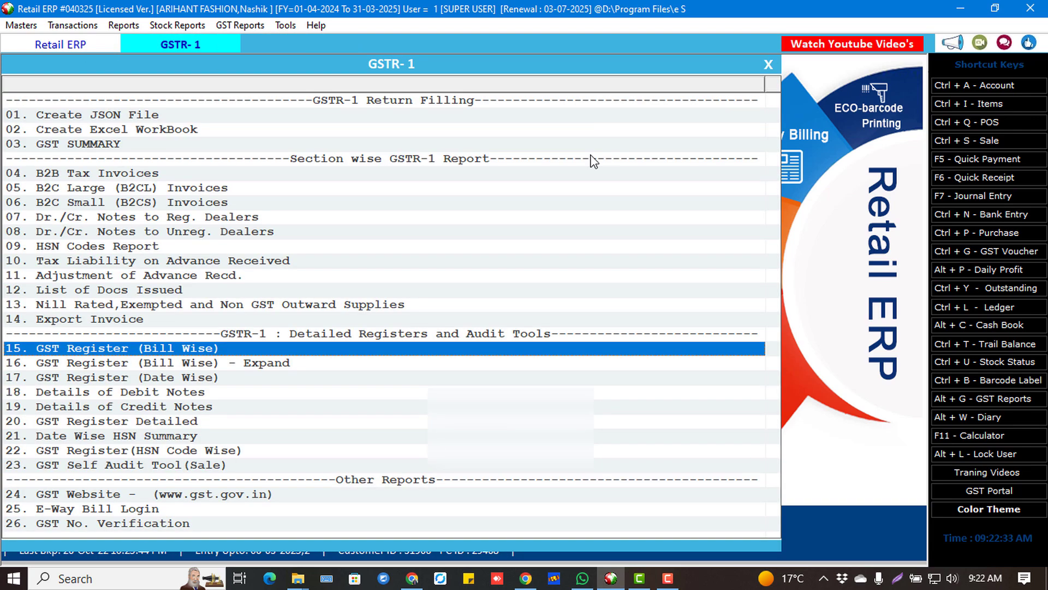
# View the Date Wise HSN Summary for 07-03-2025, then close it and the GSTR-1 report list.
pyautogui.click(163, 436)
pyautogui.doubleClick(164, 439)
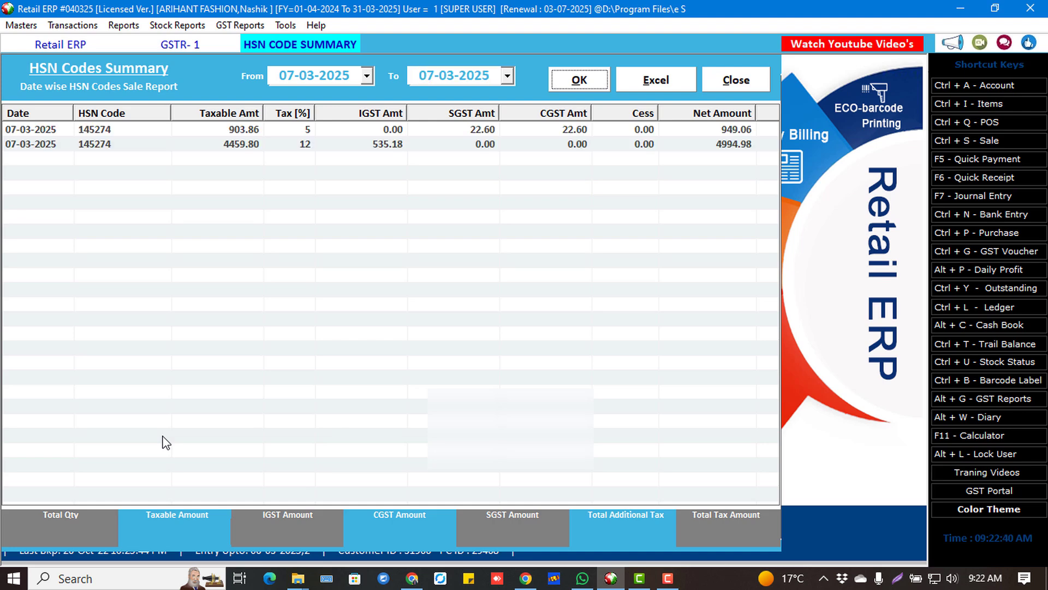
pyautogui.click(82, 129)
pyautogui.click(114, 145)
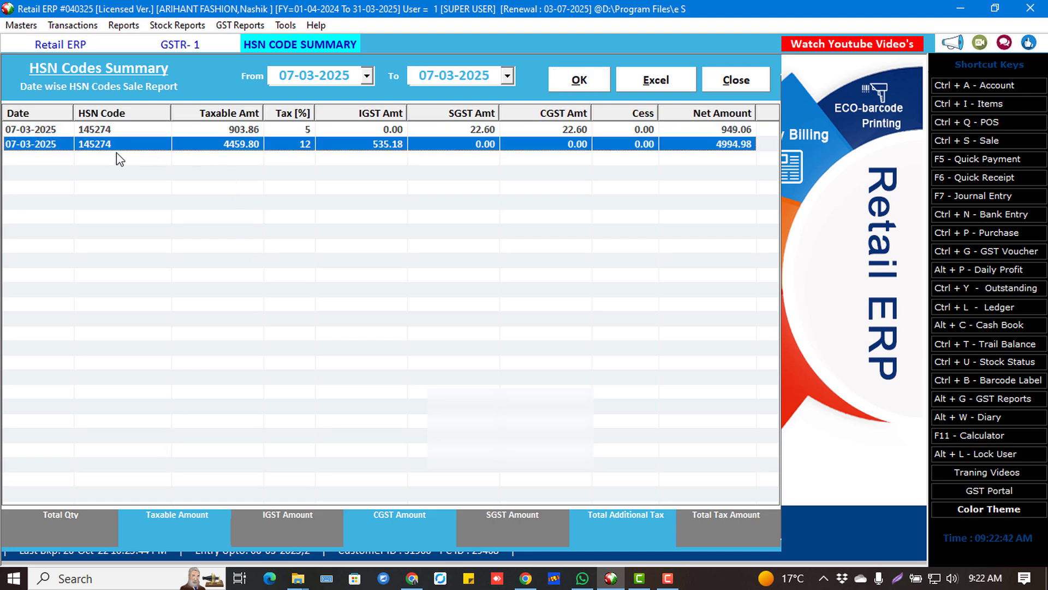
pyautogui.click(729, 90)
pyautogui.click(768, 64)
# View the GSTR-3B report for 07-03-2025 and its available file generation formats, and close the report.
pyautogui.click(224, 27)
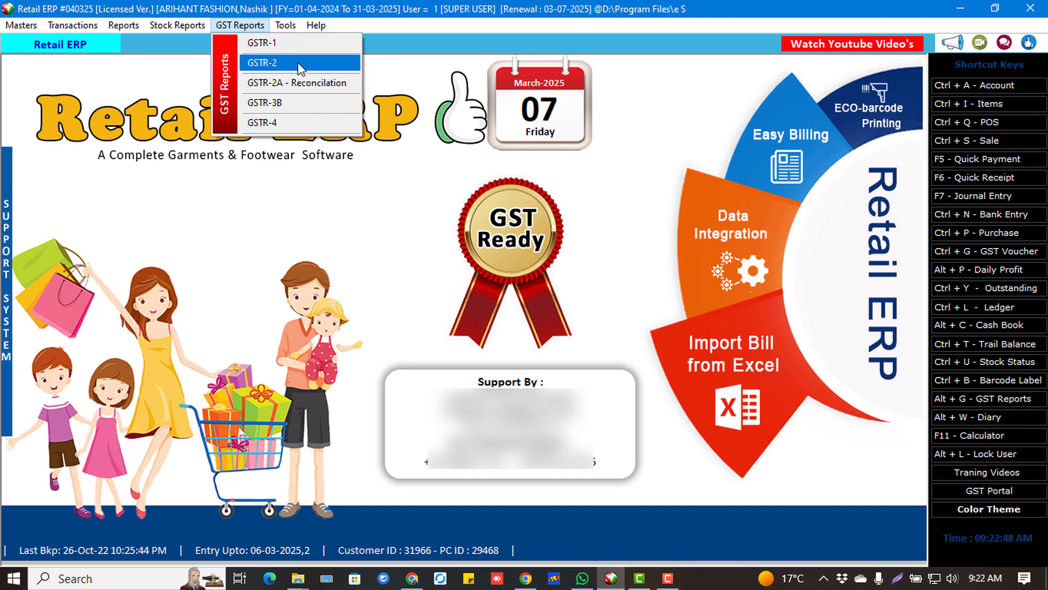
pyautogui.click(295, 102)
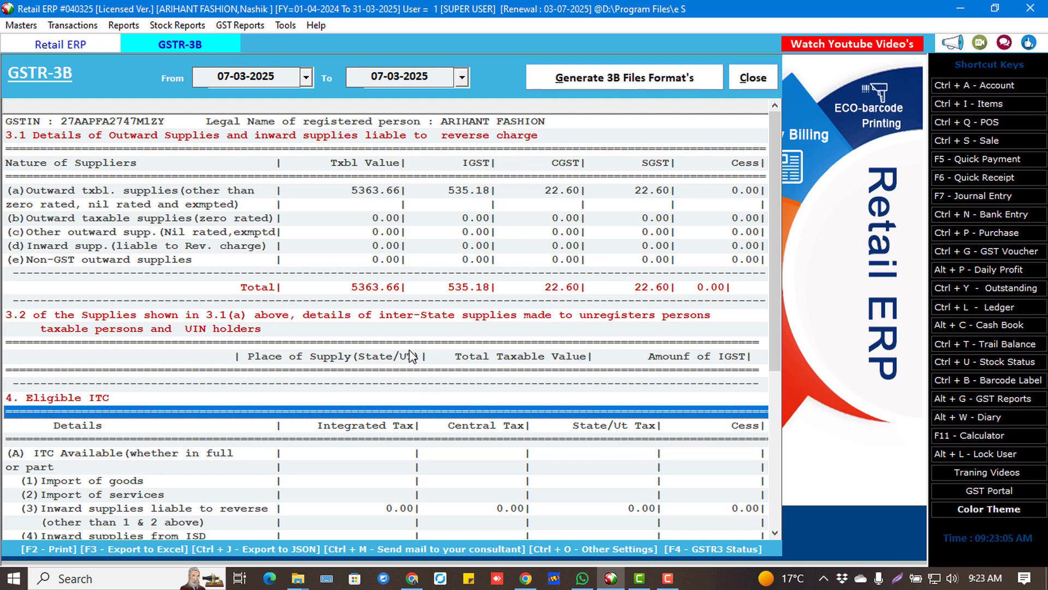
pyautogui.click(365, 209)
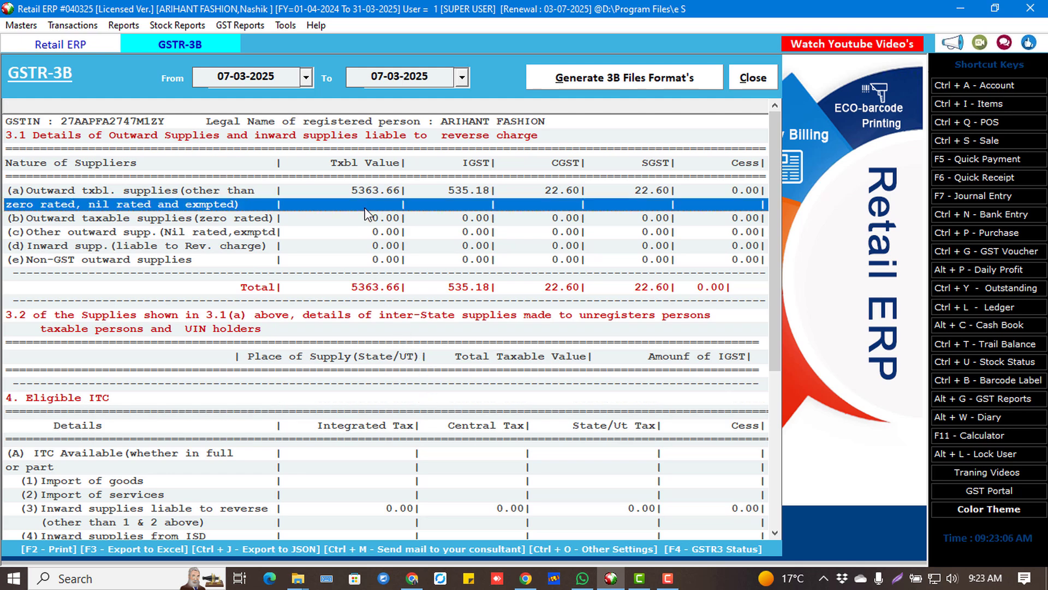
pyautogui.click(531, 86)
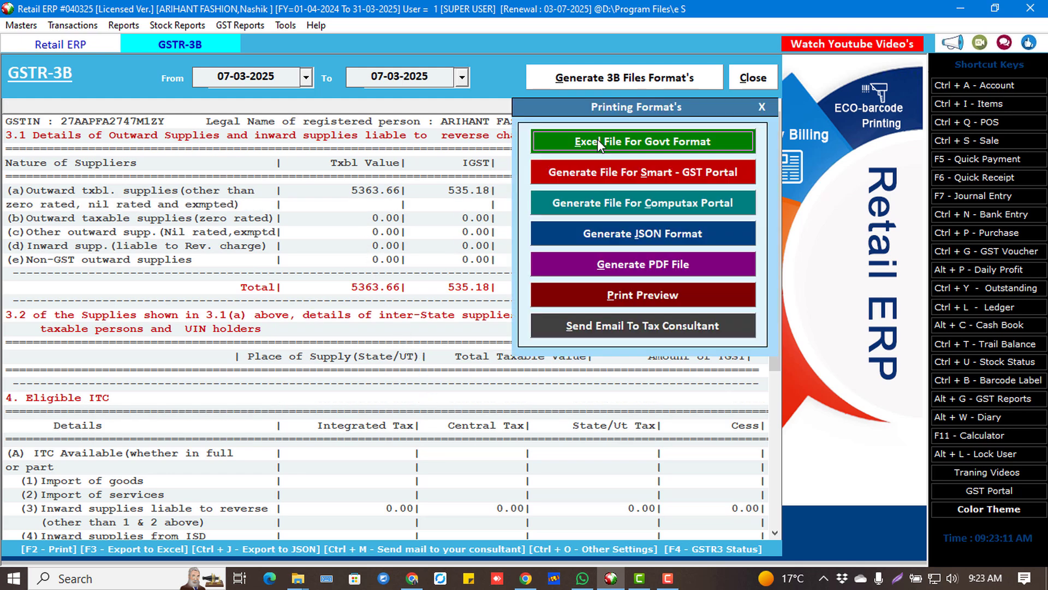
pyautogui.click(752, 79)
pyautogui.click(733, 83)
pyautogui.click(240, 25)
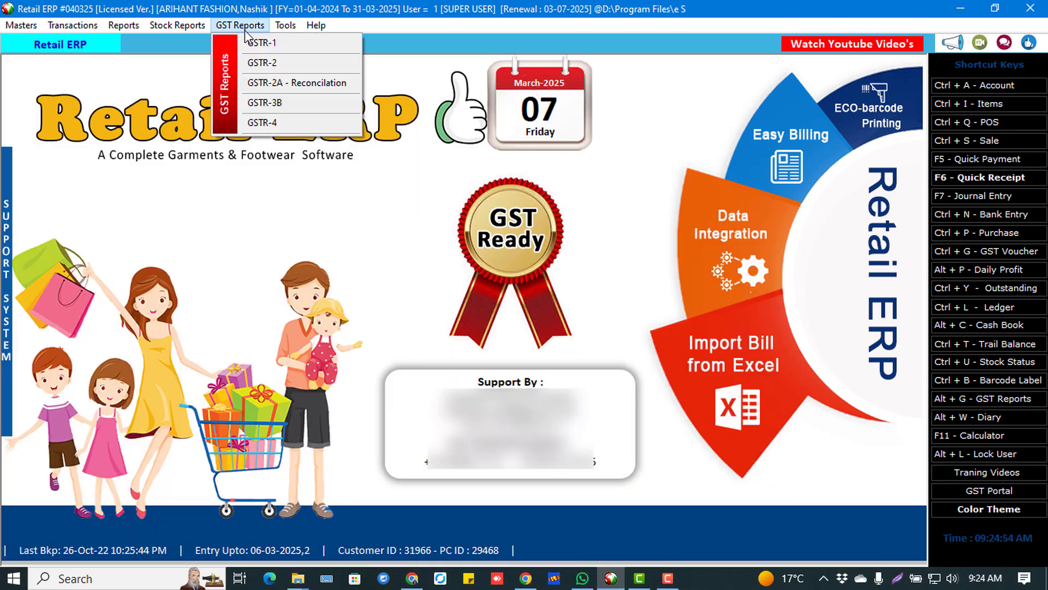
pyautogui.click(283, 121)
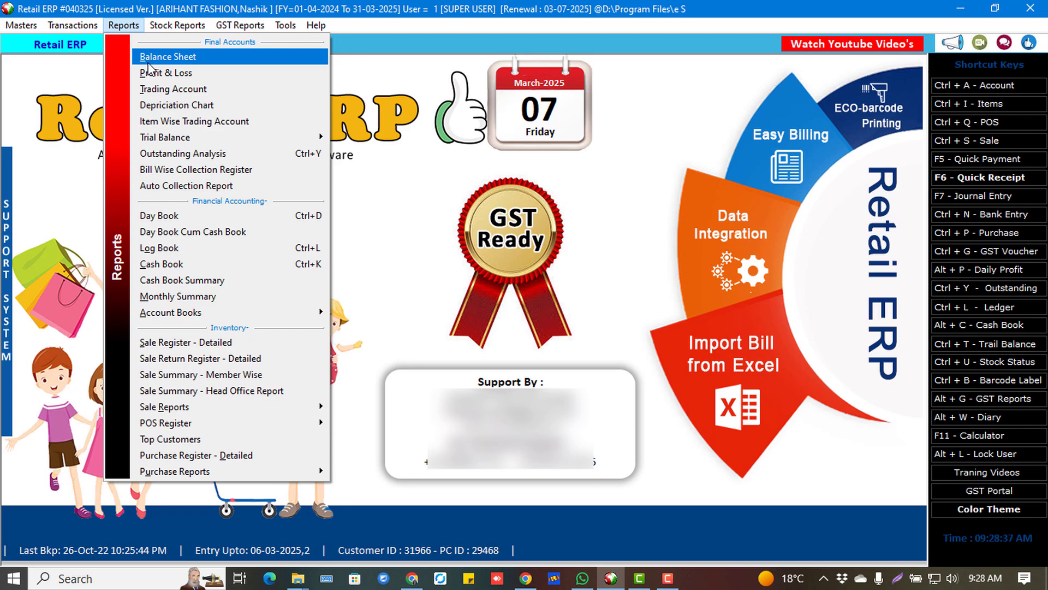
# Run the Profit & Loss report for 01-04-2024 to 07-03-2025.
pyautogui.click(171, 56)
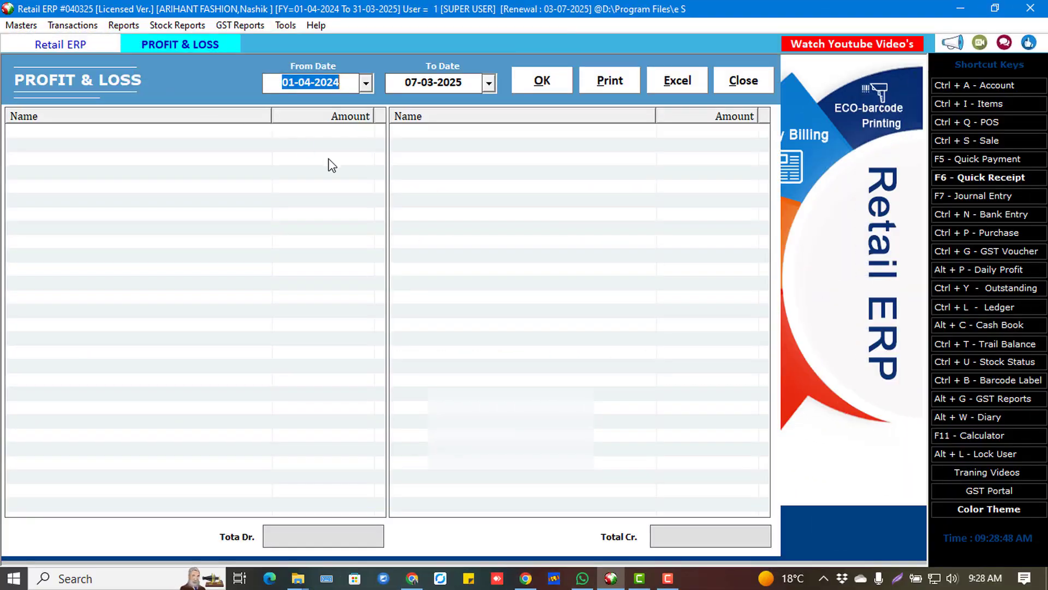
pyautogui.press('Tab')
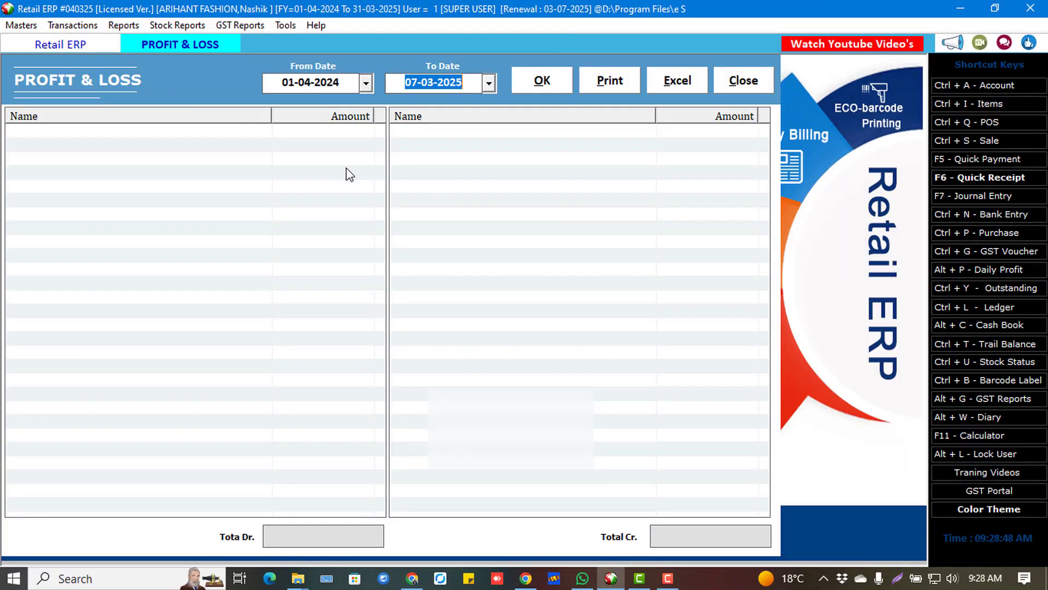
pyautogui.press('Return')
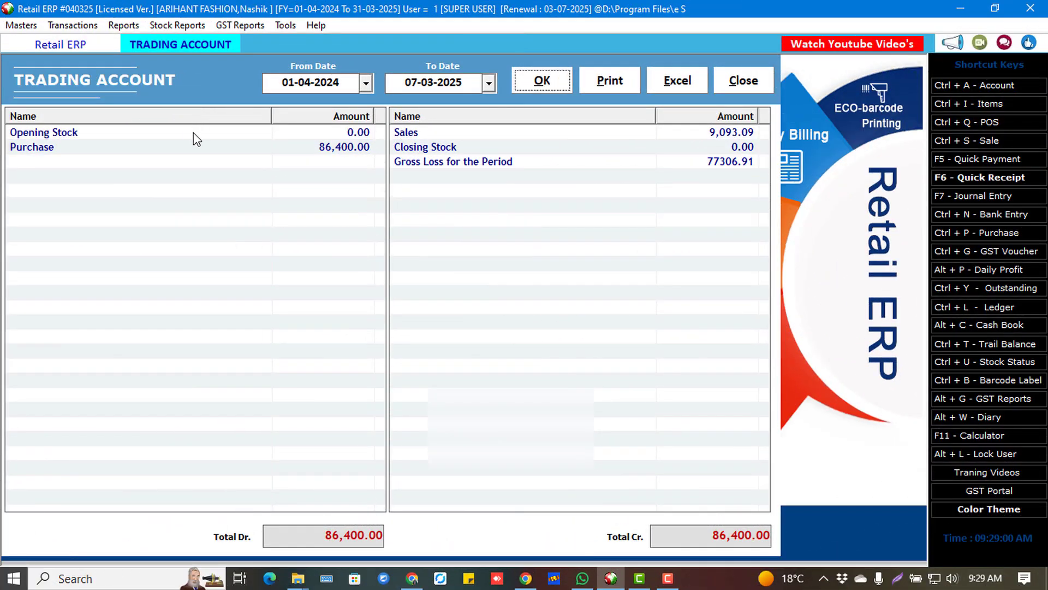
# Examine the opening stock, purchase and sales entries in the Trading Account for 01-04-2024 to 07-03-2025, and close it.
pyautogui.click(190, 131)
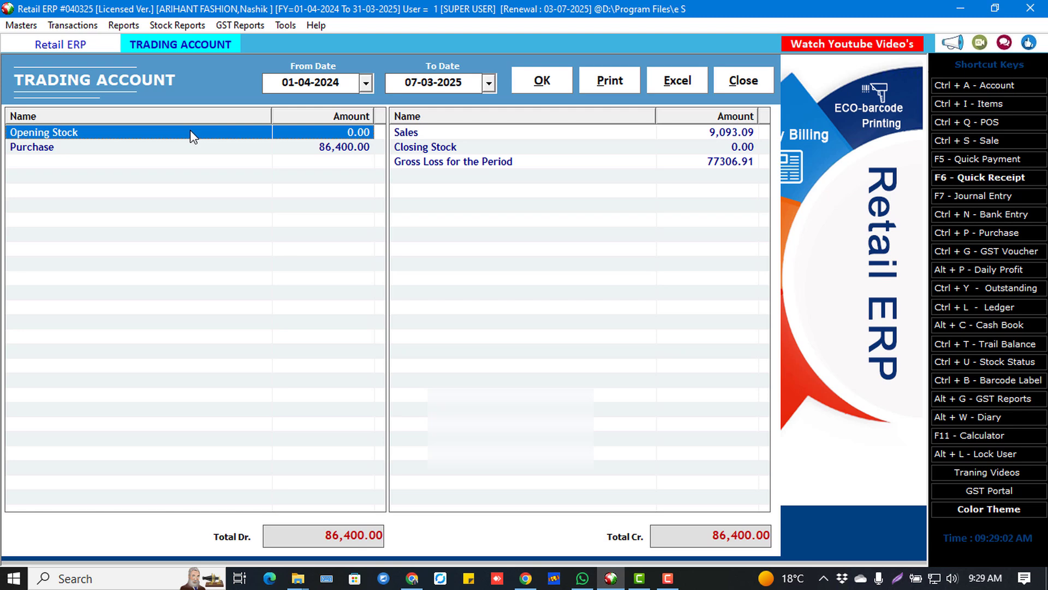
pyautogui.click(270, 151)
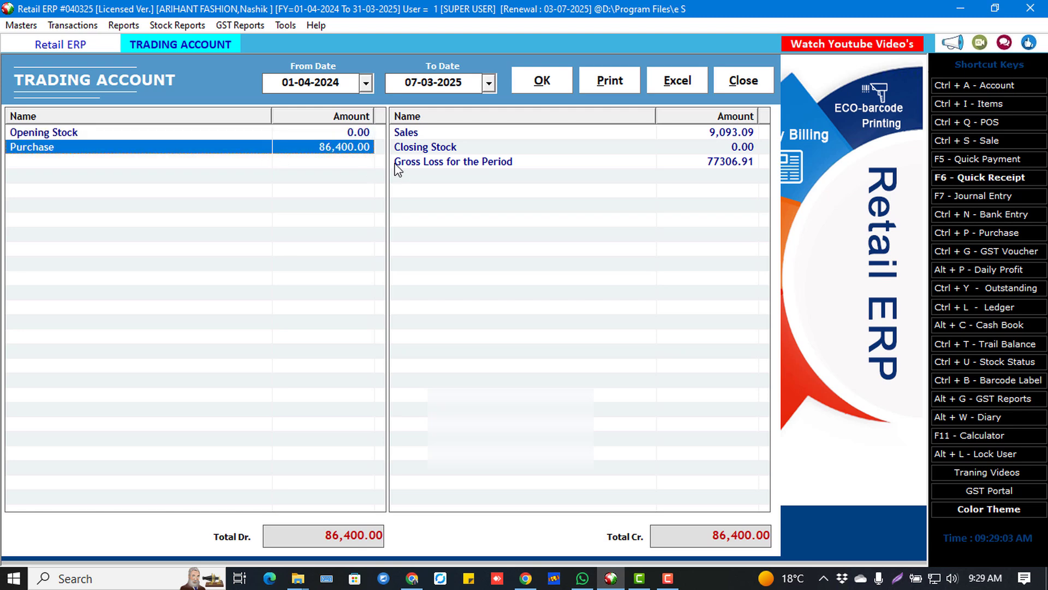
pyautogui.click(436, 136)
pyautogui.click(743, 88)
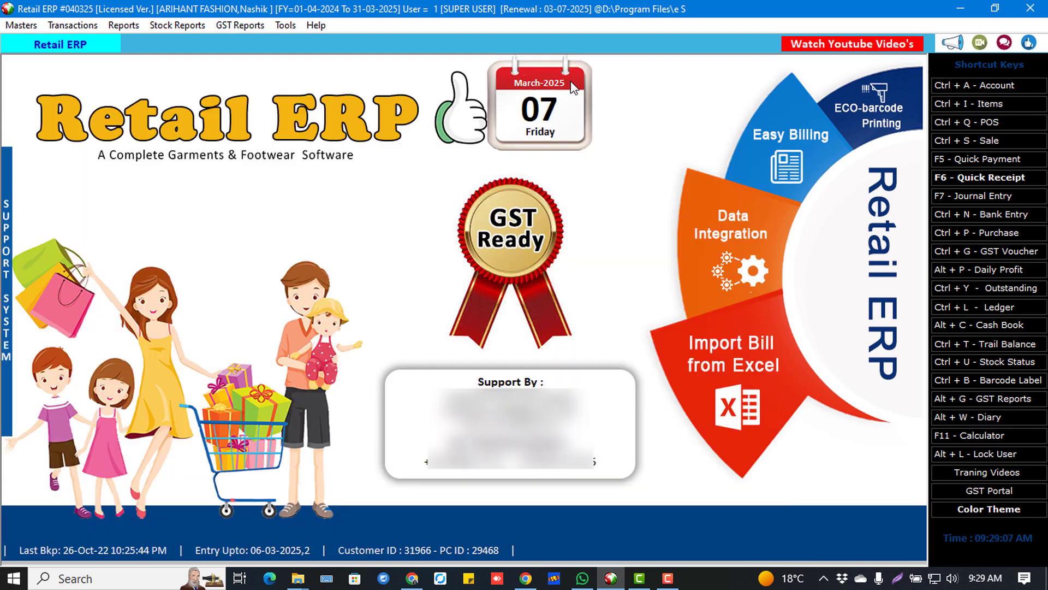
# View the receivable and payable accounts in Outstanding Analysis as on 07-03-2025.
pyautogui.click(123, 25)
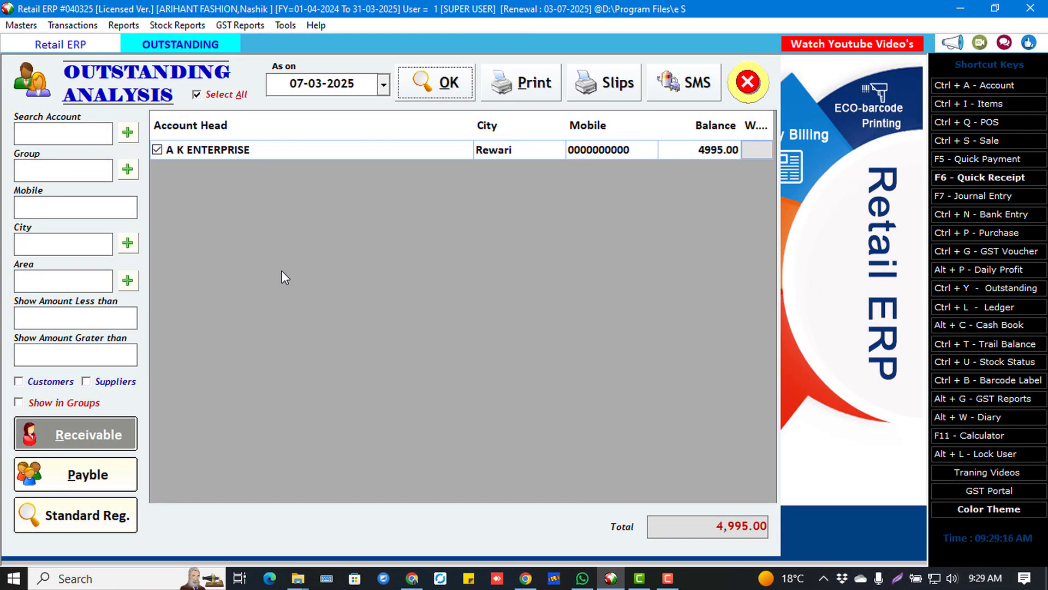
pyautogui.click(88, 474)
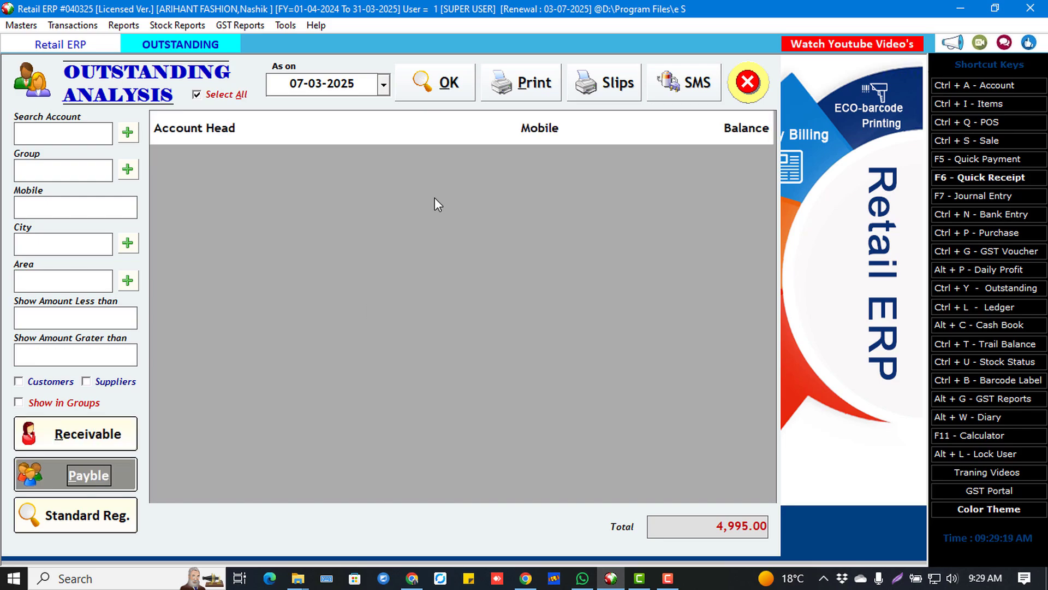
pyautogui.click(727, 155)
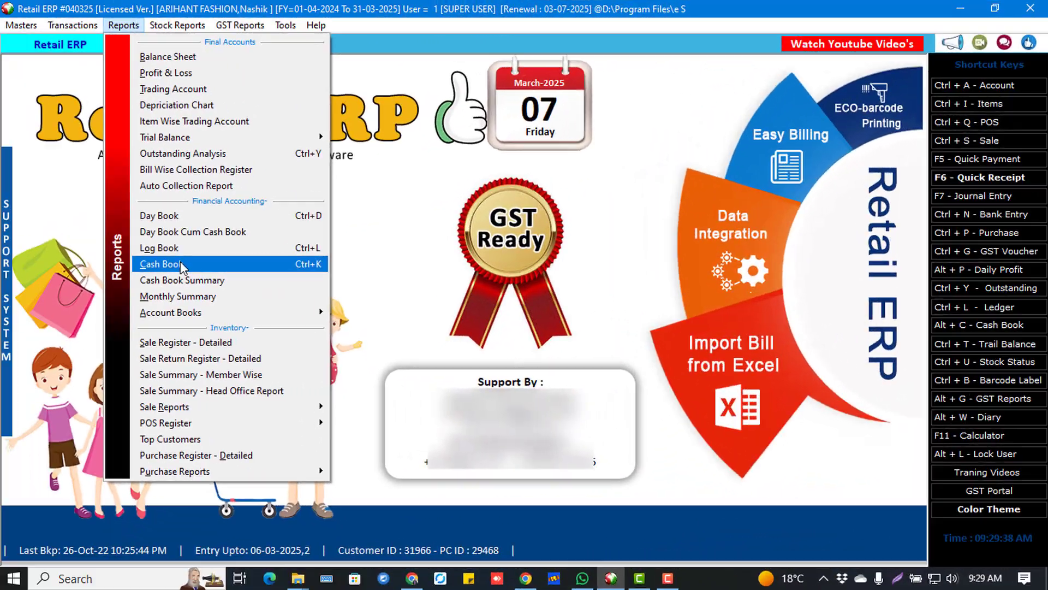
# Run the Cash Book for the Cash account from 01-04-2024 to 07-03-2025, and close it.
pyautogui.click(152, 264)
pyautogui.press('Return')
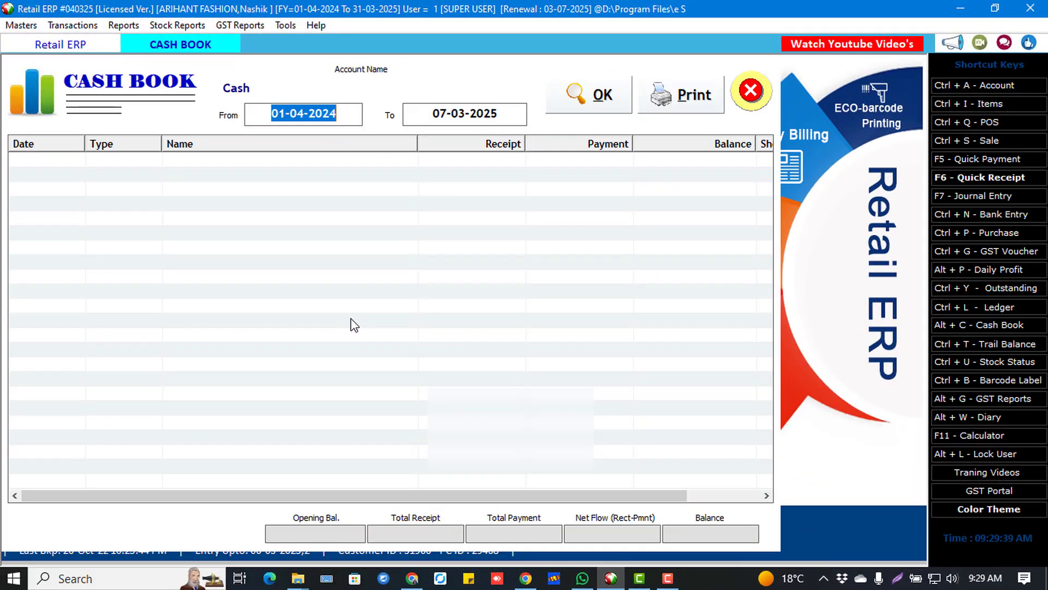
pyautogui.press('Return')
pyautogui.press('Return')
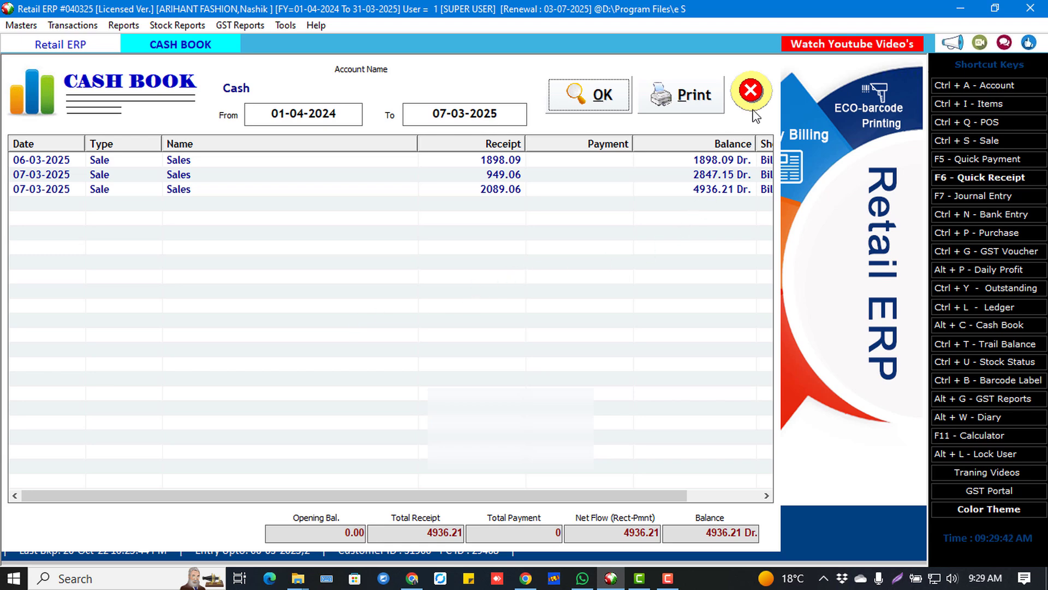
pyautogui.click(751, 495)
pyautogui.click(751, 91)
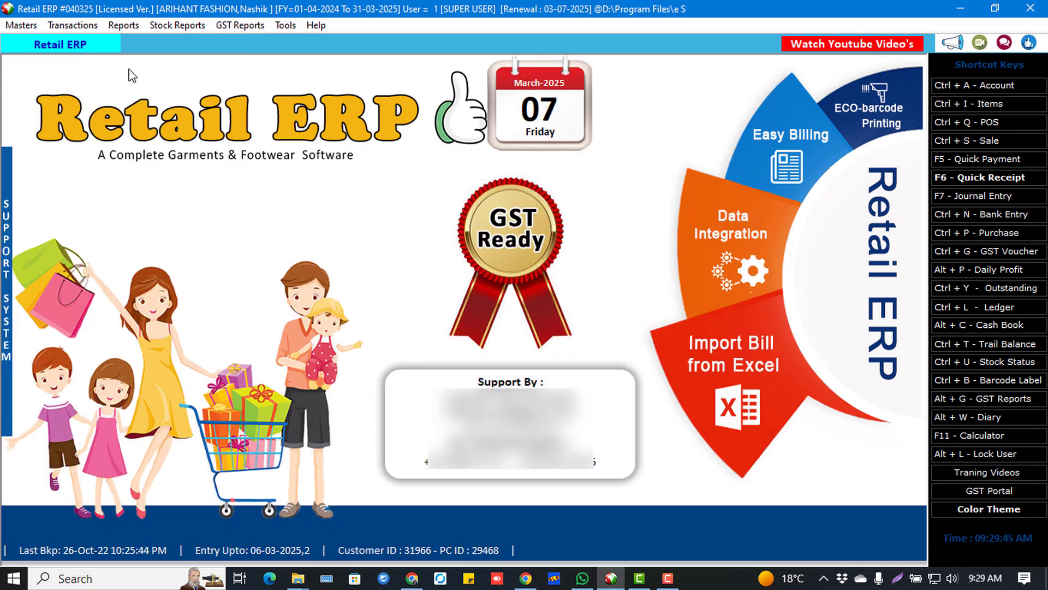
# Start a credit Sale Return dated 07-03-2025 for A K ENTERPRISE in GST SERIES.
pyautogui.click(63, 25)
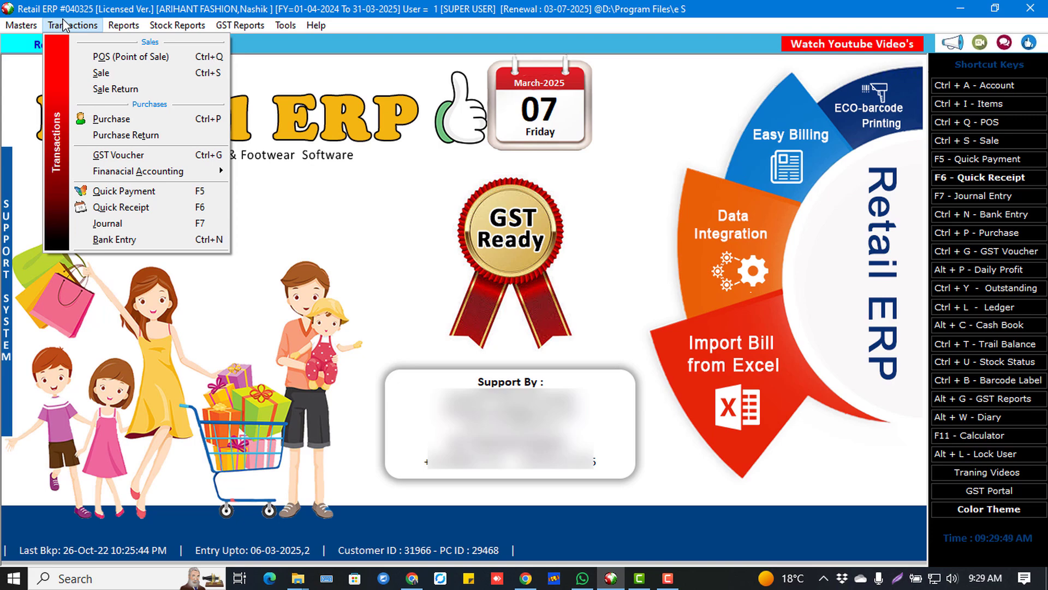
pyautogui.press('Down')
pyautogui.press('Down')
pyautogui.press('Down')
pyautogui.press('Return')
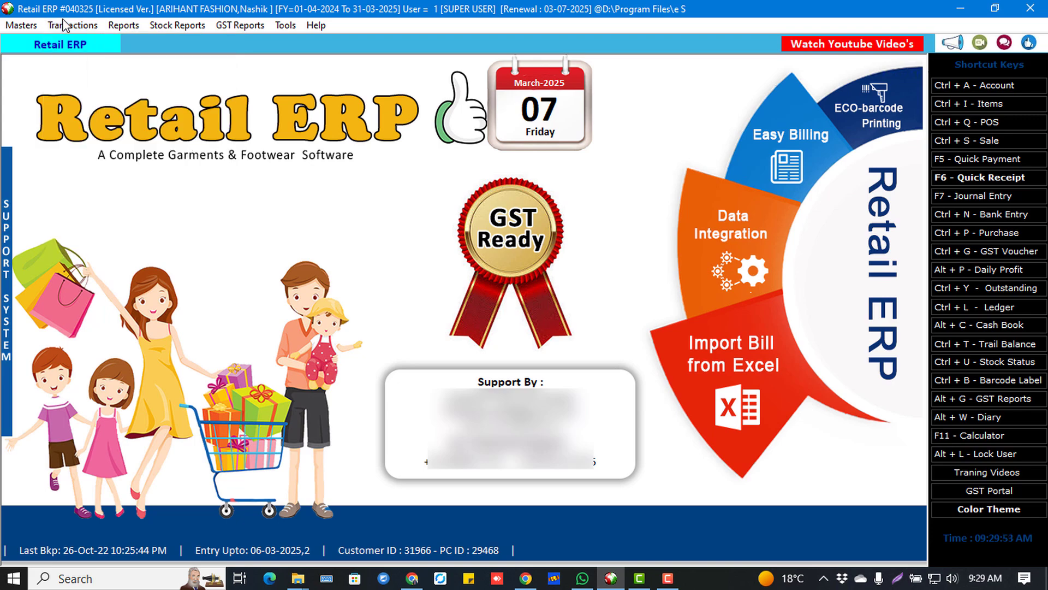
pyautogui.hotkey('alt', 'n')
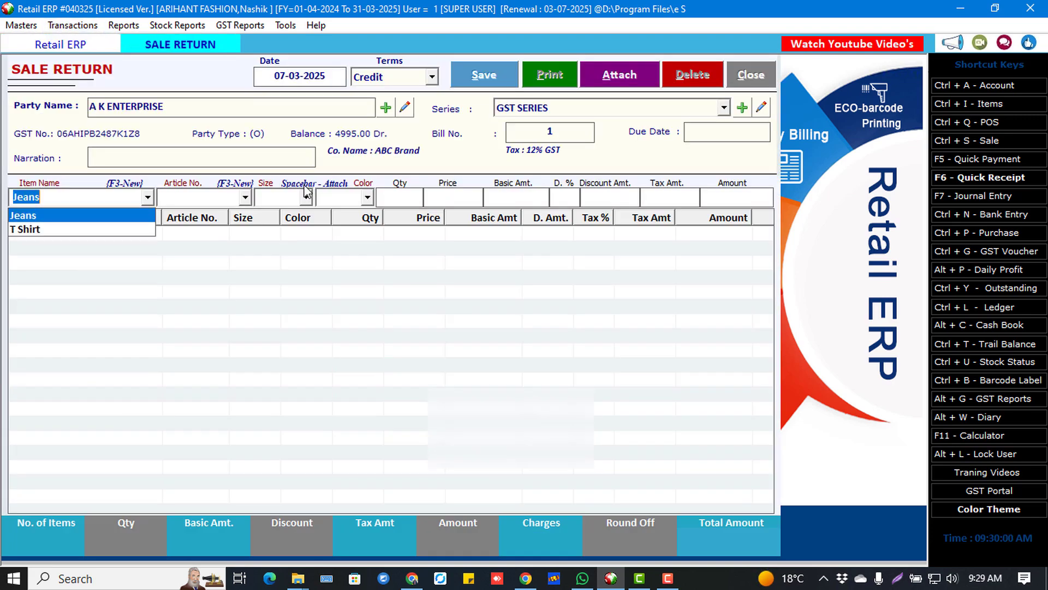
# Add Jeans, article N12345, size 28, color Biege, quantity 1 to the sale return.
pyautogui.press('Return')
pyautogui.press('Return')
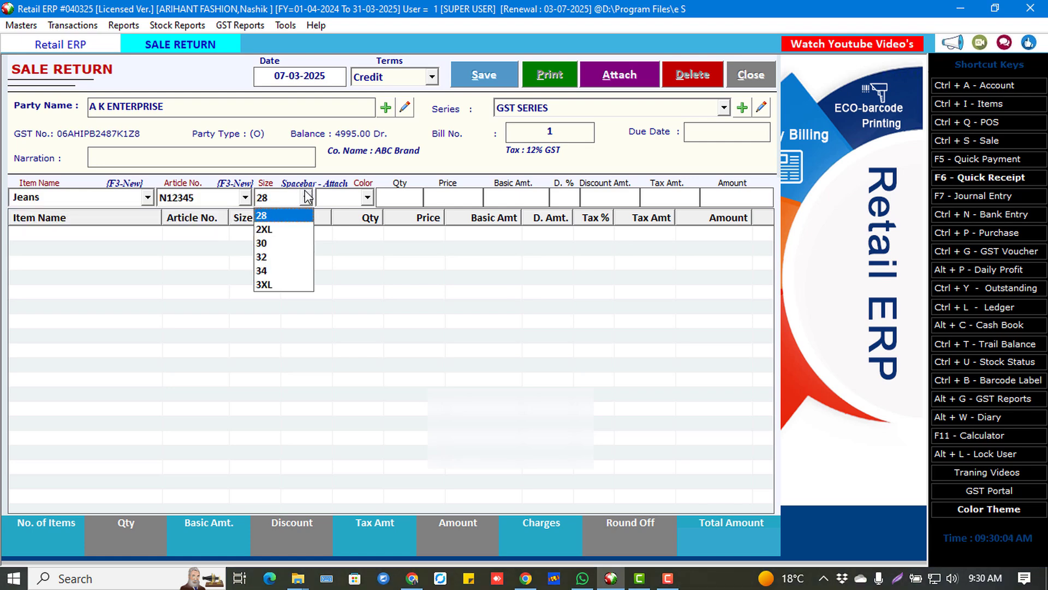
pyautogui.press('Return')
pyautogui.press('Return')
pyautogui.write('2')
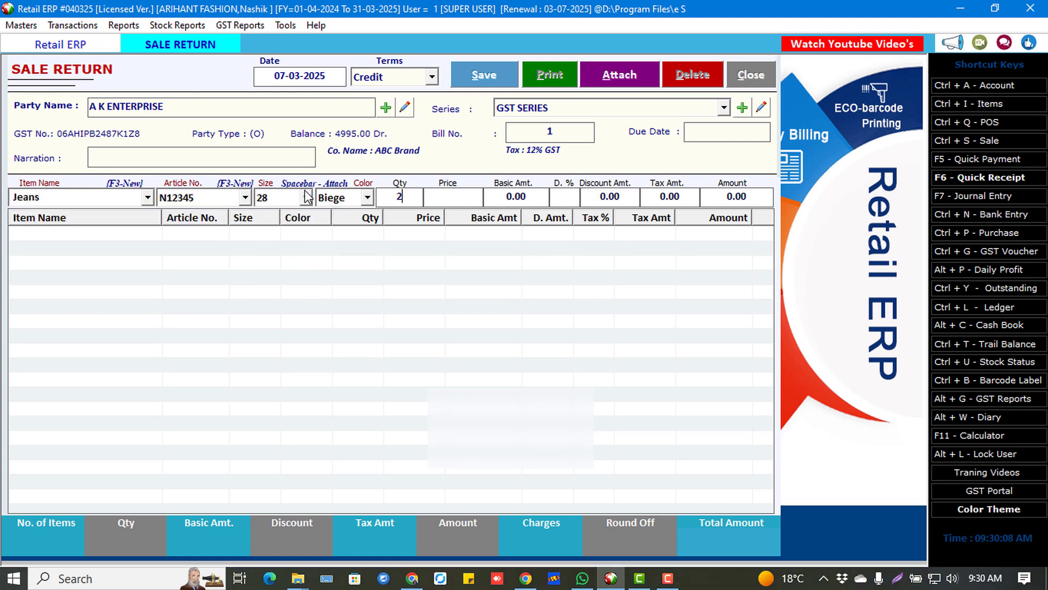
pyautogui.write('1')
pyautogui.press('Return')
pyautogui.press('Return')
pyautogui.press('Return')
pyautogui.press('Return')
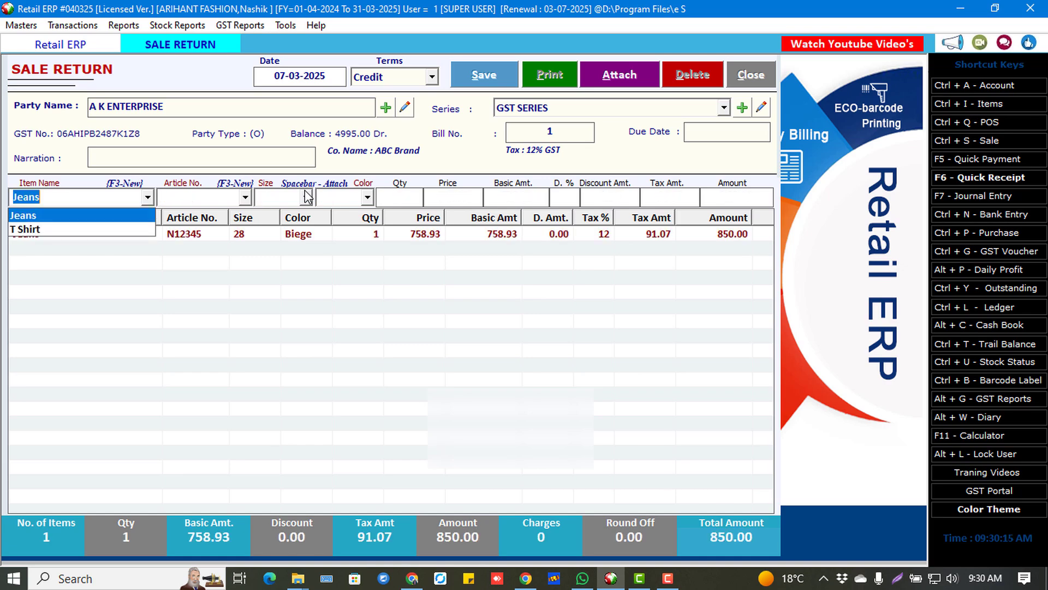
# Save the sale return for A K ENTERPRISE and leave the voucher.
pyautogui.press('Return')
pyautogui.click(508, 80)
pyautogui.click(565, 343)
pyautogui.click(501, 344)
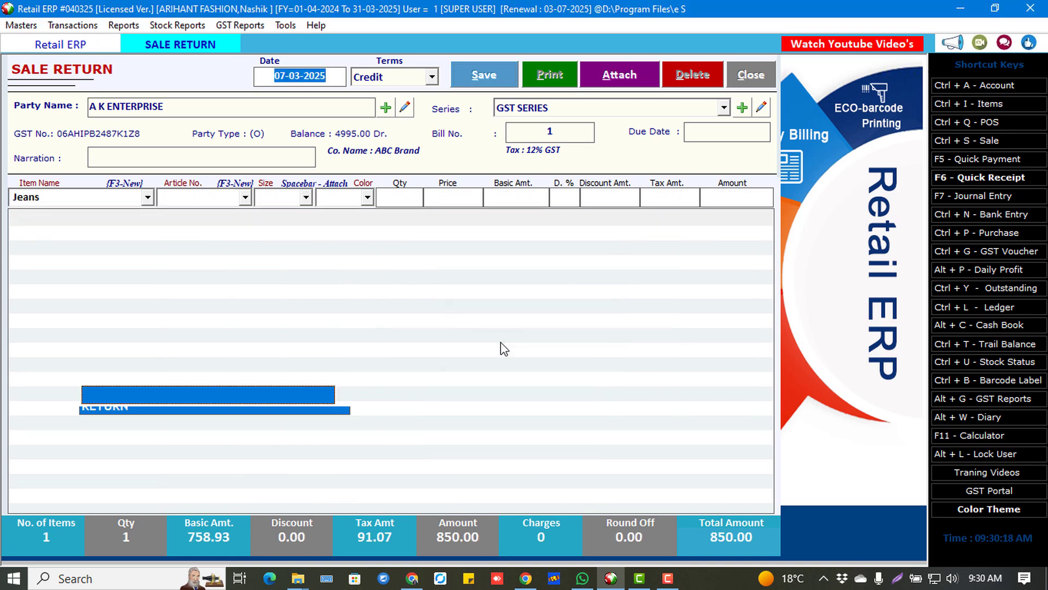
pyautogui.click(201, 460)
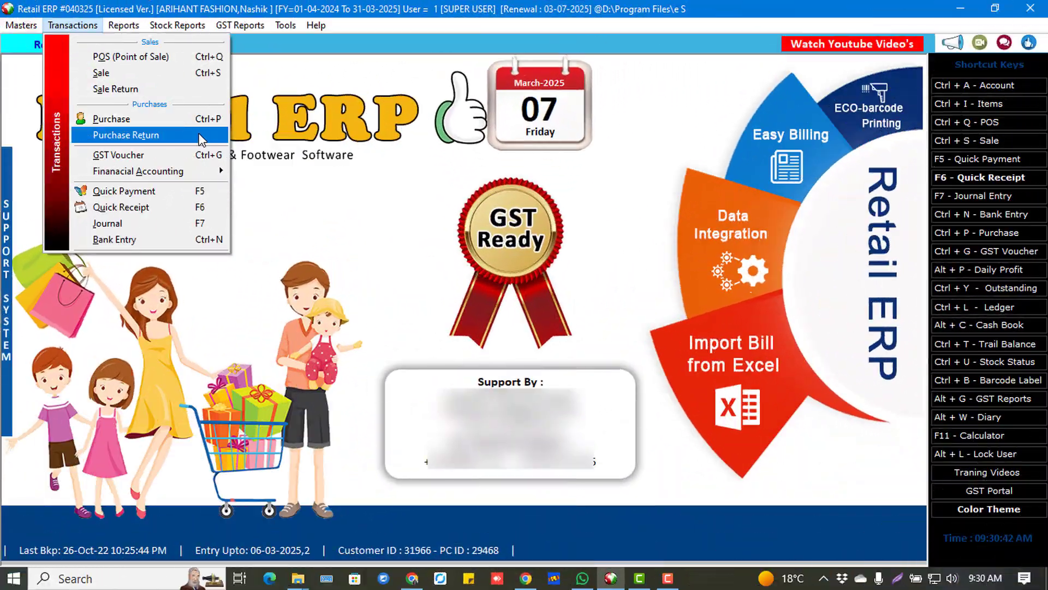
# Start a credit Purchase Return dated 07-03-2025 for SODANI FAMILY SHOP in the Interstate B2B Purchase series.
pyautogui.click(164, 202)
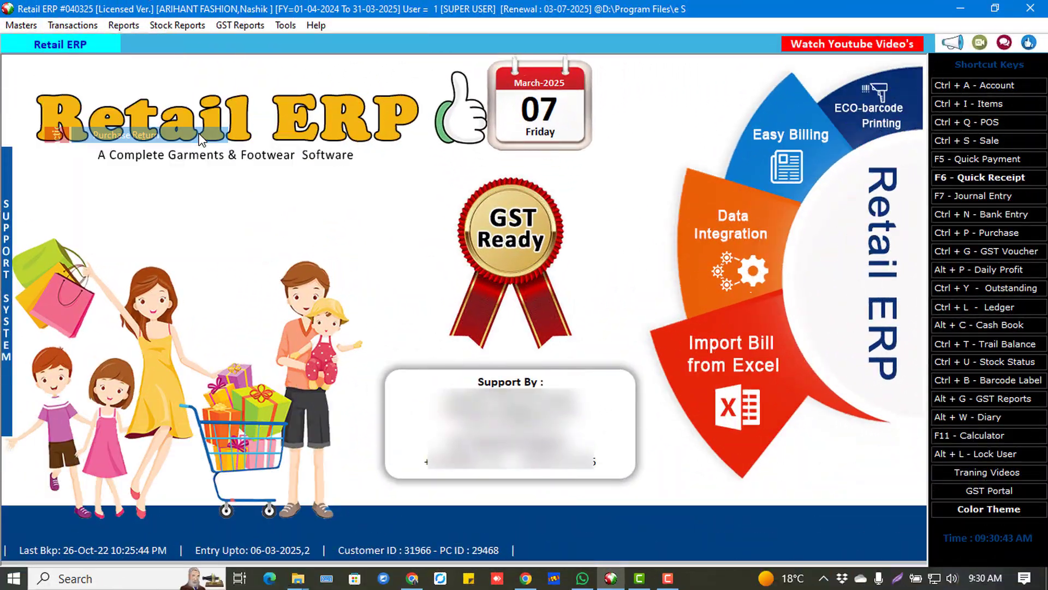
pyautogui.press('Return')
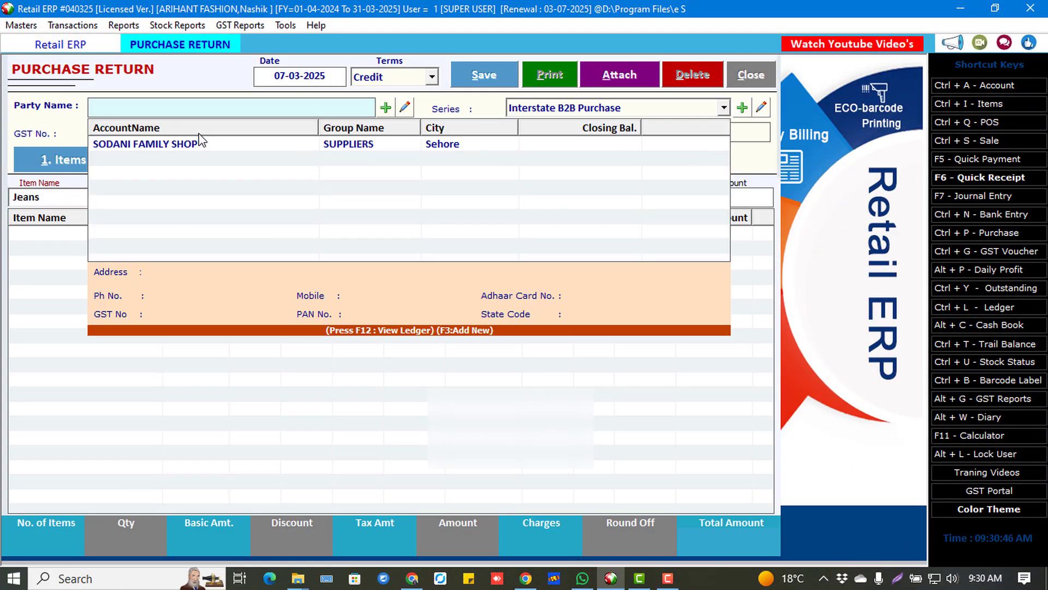
pyautogui.press('Return')
pyautogui.press('Return')
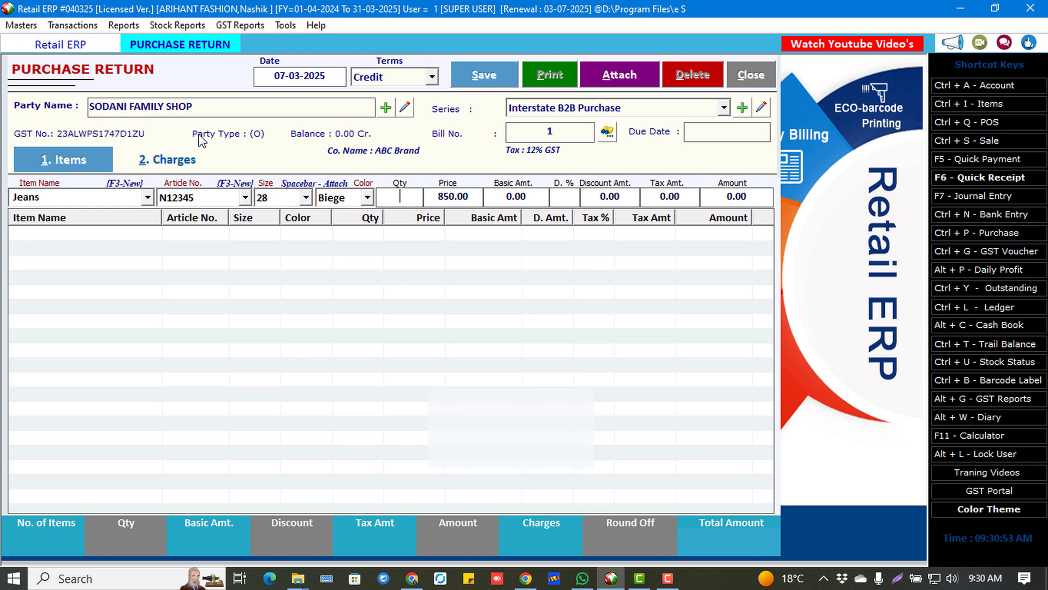
# Add one Jeans, article N12345, size 28, Biege, at price 850 to the purchase return, and save it.
pyautogui.write('1')
pyautogui.press('Return')
pyautogui.press('Return')
pyautogui.press('Return')
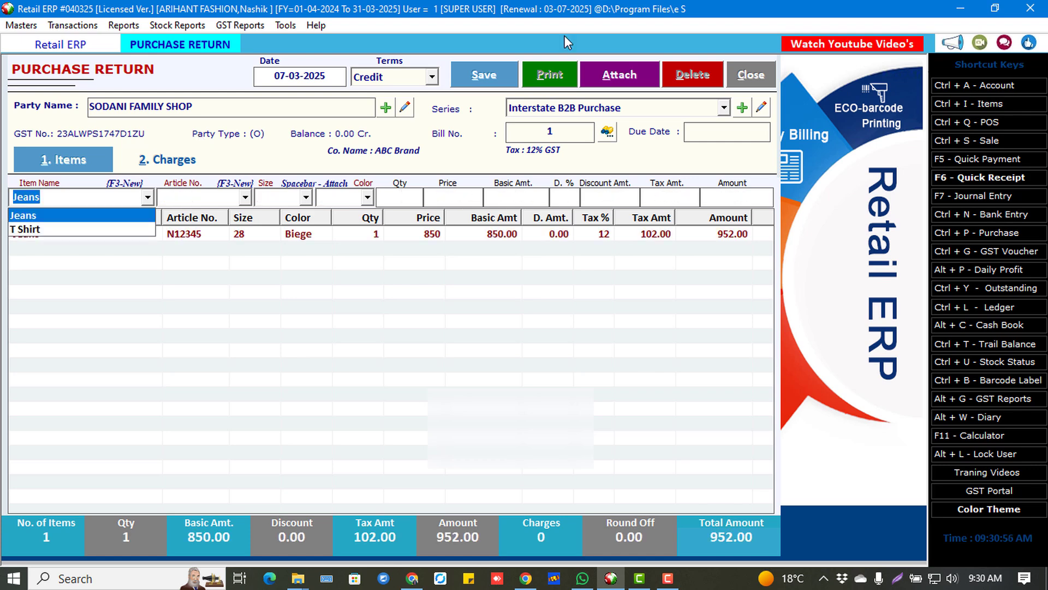
pyautogui.click(503, 74)
pyautogui.click(503, 73)
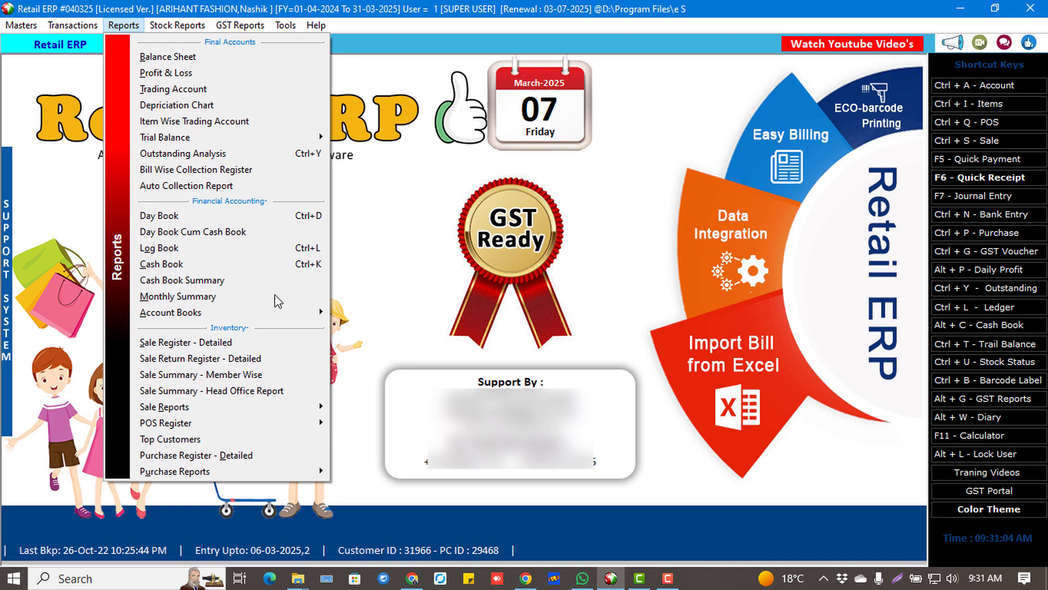
# Review the Sale Return Register and the Purchase Return Register for 07-03-2025.
pyautogui.click(273, 358)
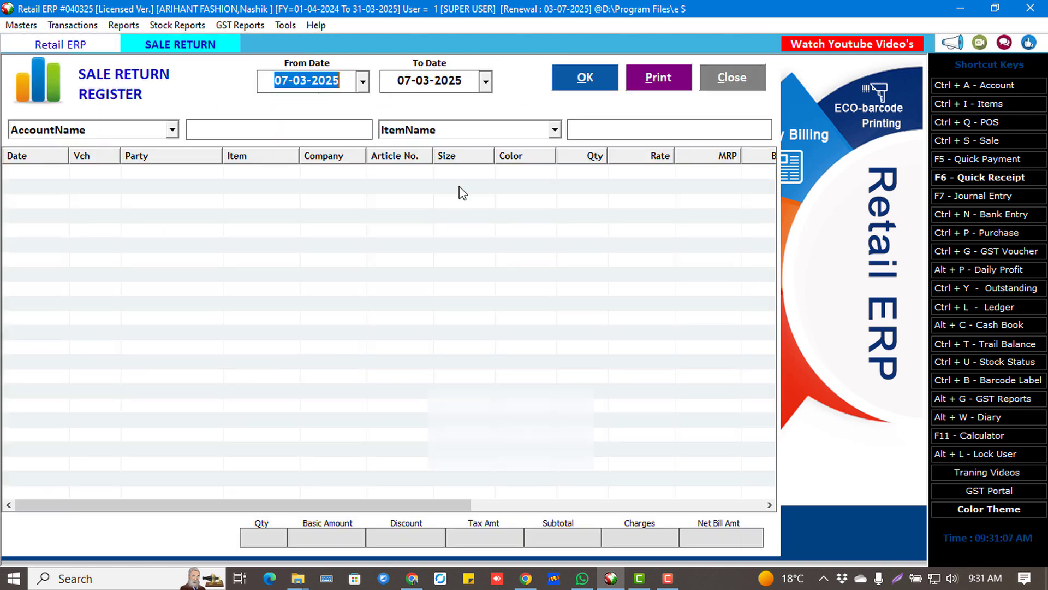
pyautogui.click(565, 72)
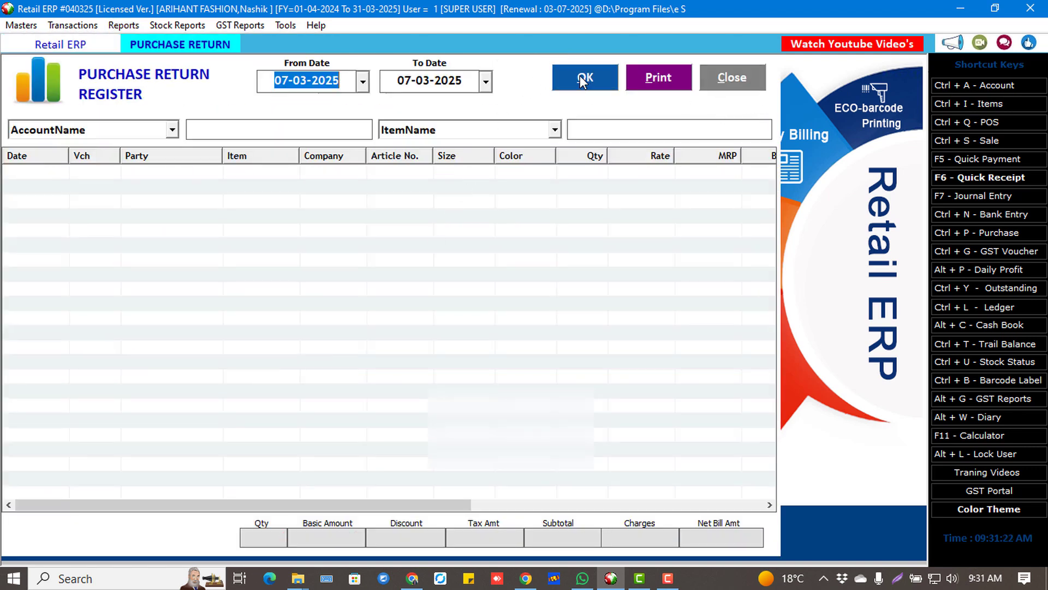
pyautogui.click(582, 81)
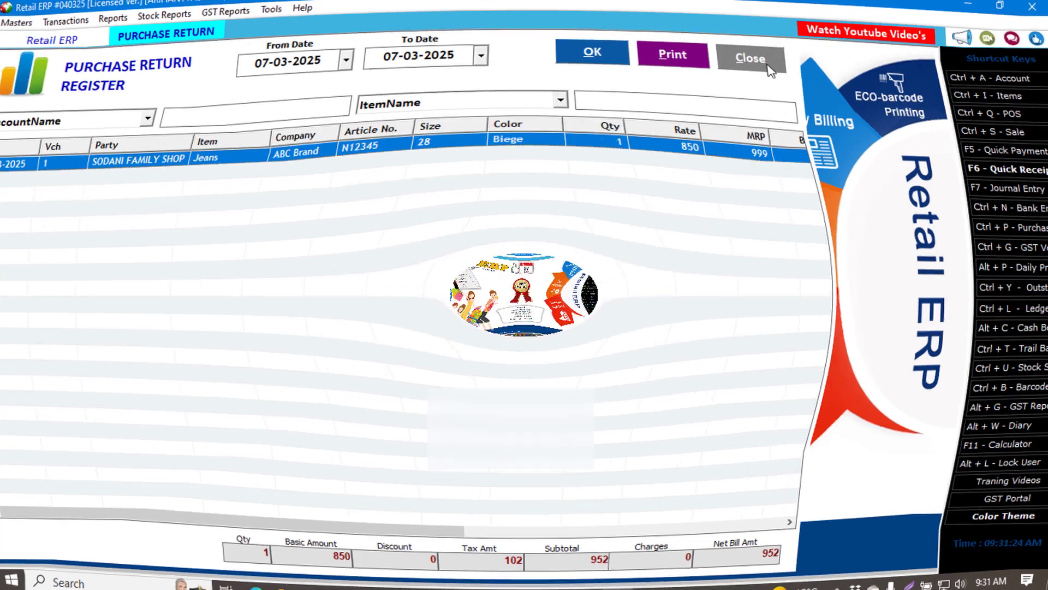
# Start a GST Voucher dated 07-03-2025 with entry type Sale and Credit terms.
pyautogui.click(73, 25)
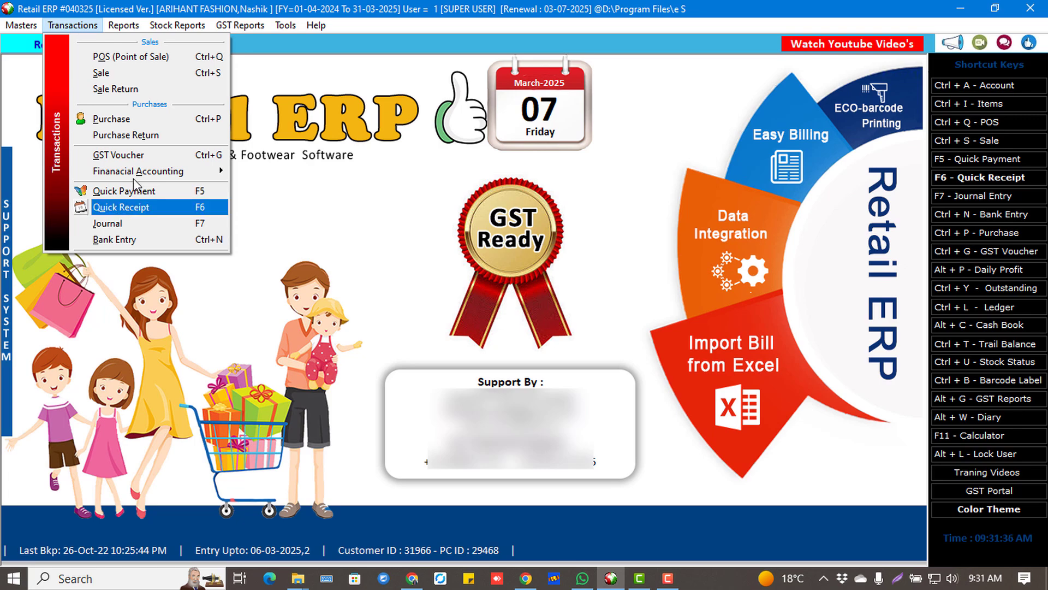
pyautogui.click(118, 154)
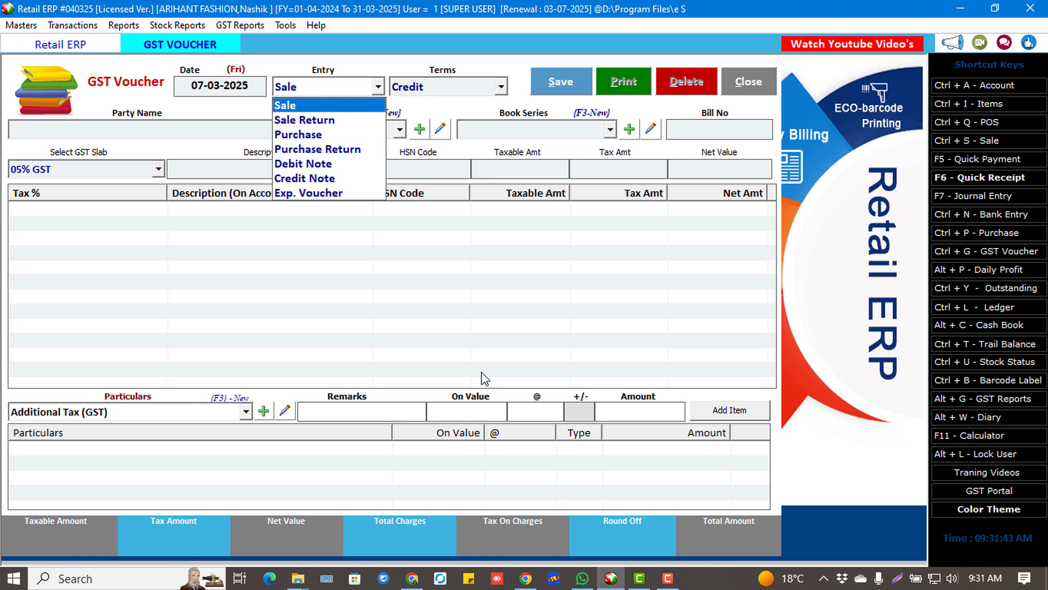
pyautogui.press('Down')
pyautogui.press('Down')
pyautogui.press('Down')
pyautogui.press('Down')
pyautogui.press('Down')
pyautogui.press('Down')
pyautogui.press('Up')
pyautogui.press('Up')
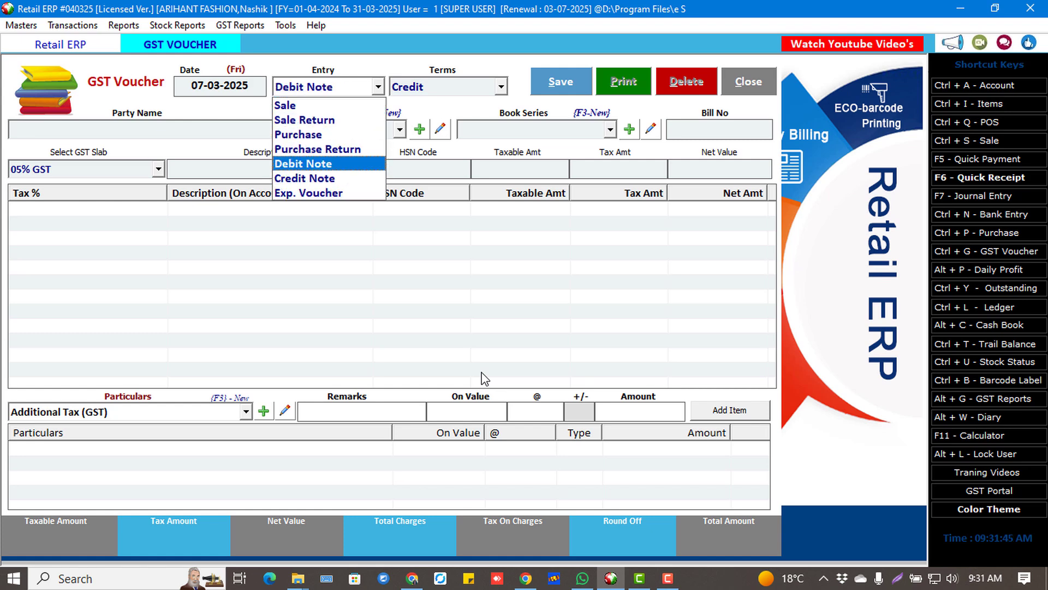
pyautogui.press('Down')
pyautogui.press('Down')
pyautogui.press('Up')
pyautogui.press('Up')
pyautogui.press('Up')
pyautogui.press('Up')
pyautogui.press('Up')
pyautogui.press('Up')
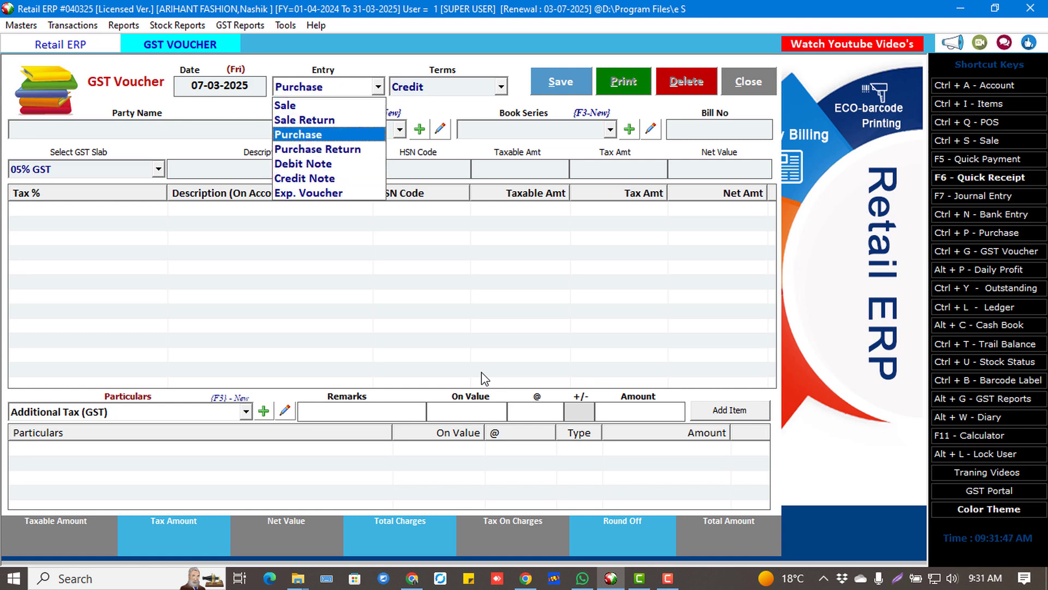
pyautogui.press('Return')
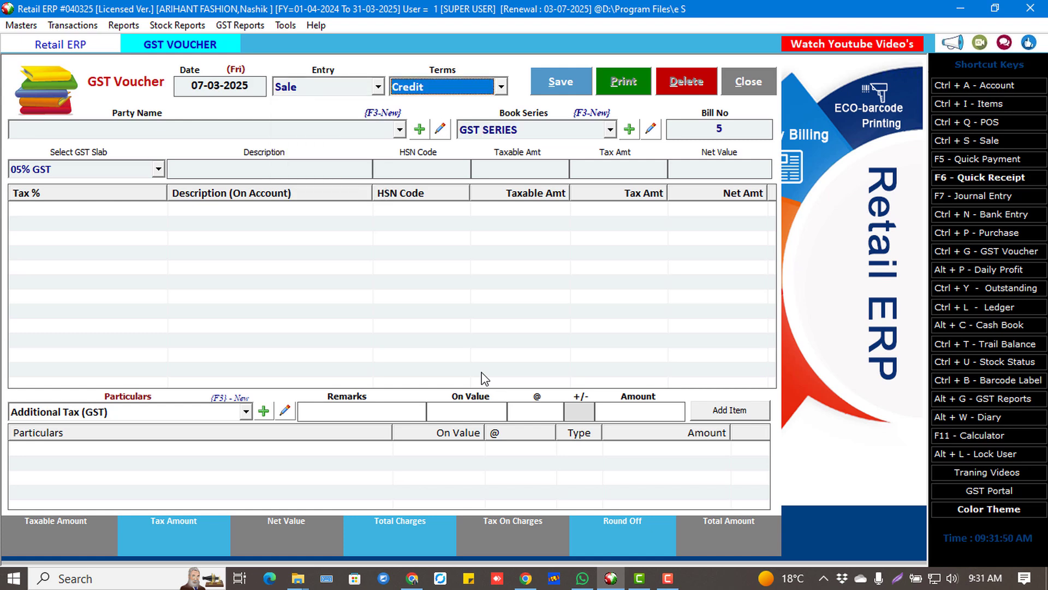
pyautogui.press('Return')
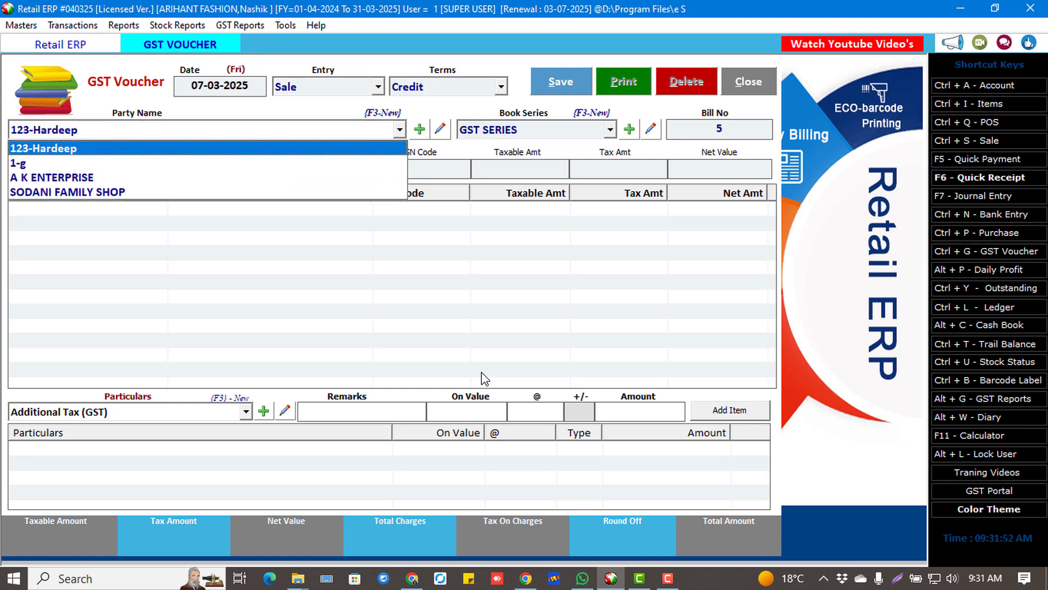
# Set A K ENTERPRISE as the party of the GST voucher and keep GST SERIES as the book series.
pyautogui.press('Down')
pyautogui.press('Down')
pyautogui.press('Down')
pyautogui.press('Return')
pyautogui.click(335, 130)
pyautogui.press('Down')
pyautogui.press('Down')
pyautogui.press('Down')
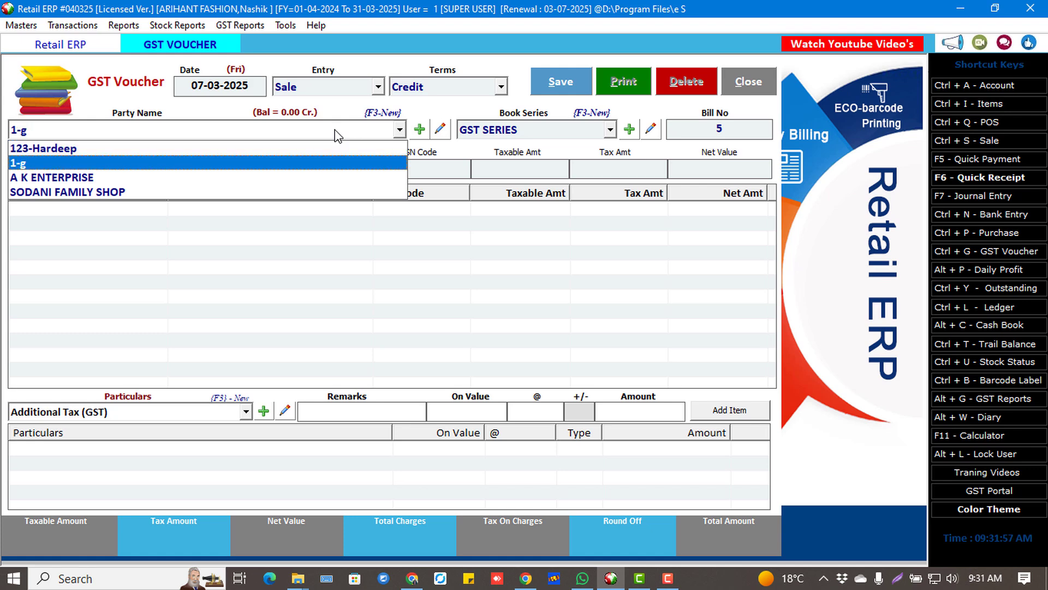
pyautogui.press('Up')
pyautogui.press('Return')
pyautogui.press('Return')
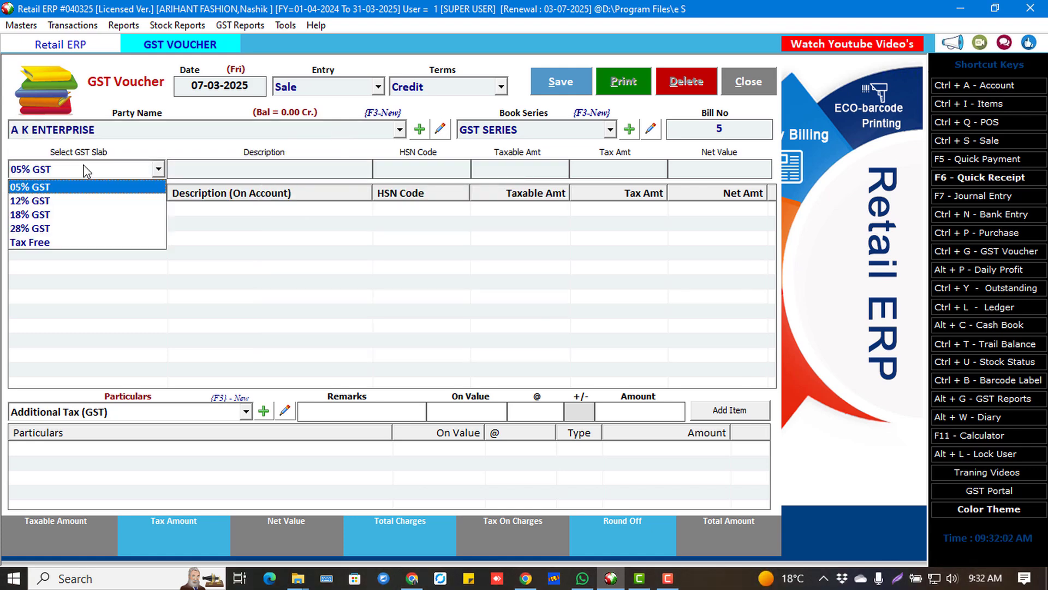
# Add a 05% GST line with HSN code 1425 and net value 12500 on account of Sales.
pyautogui.press('Down')
pyautogui.press('Up')
pyautogui.press('Return')
pyautogui.press('Return')
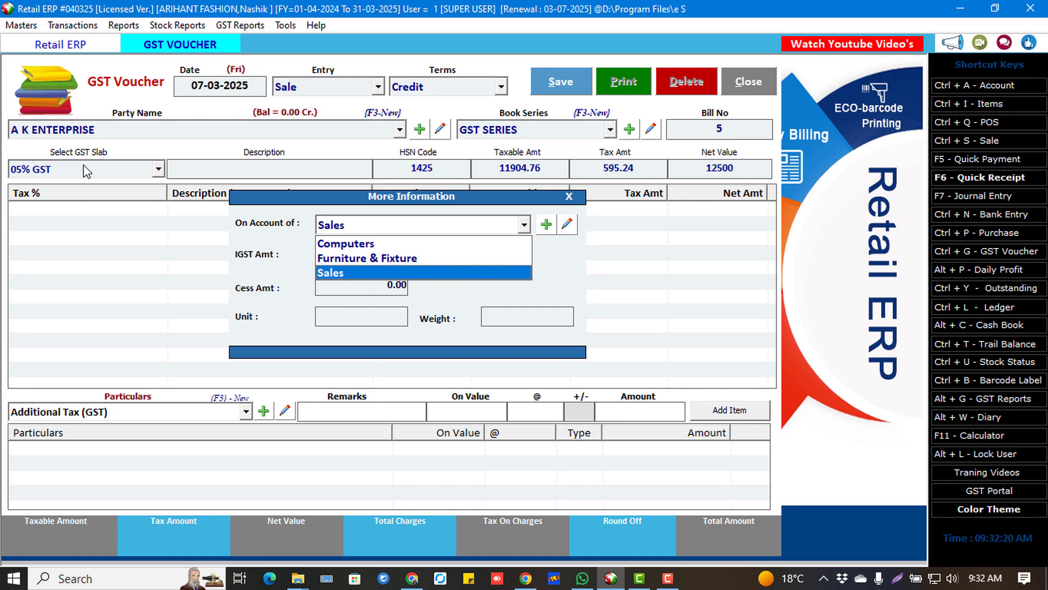
pyautogui.press('Return')
pyautogui.press('Return')
pyautogui.press('Return')
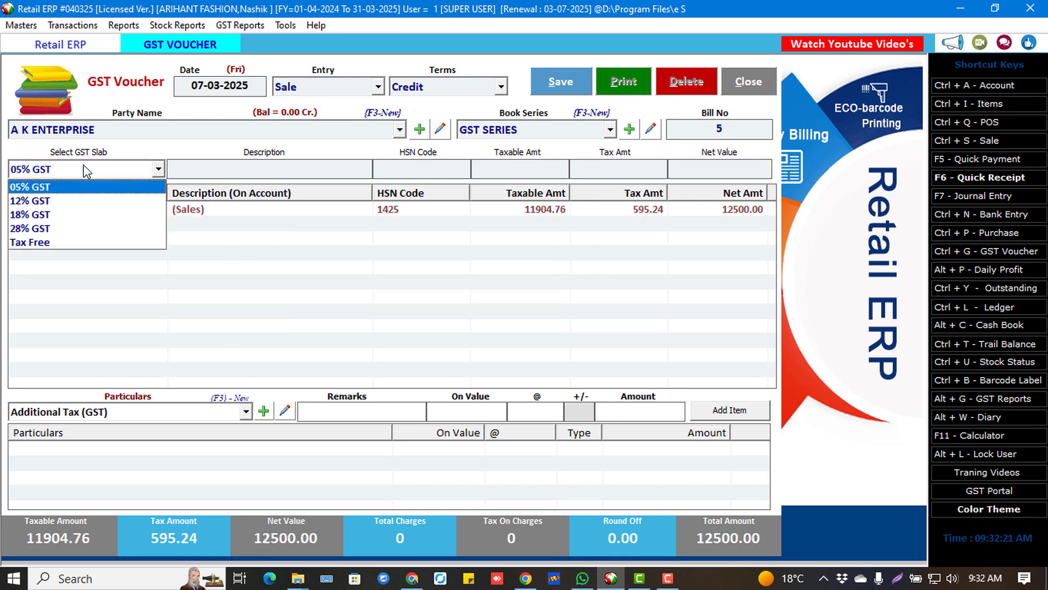
# Add a 12% GST line with HSN code 4214 and net value 52100 on account of Sales, and save the GST voucher.
pyautogui.press('Down')
pyautogui.press('Return')
pyautogui.press('Return')
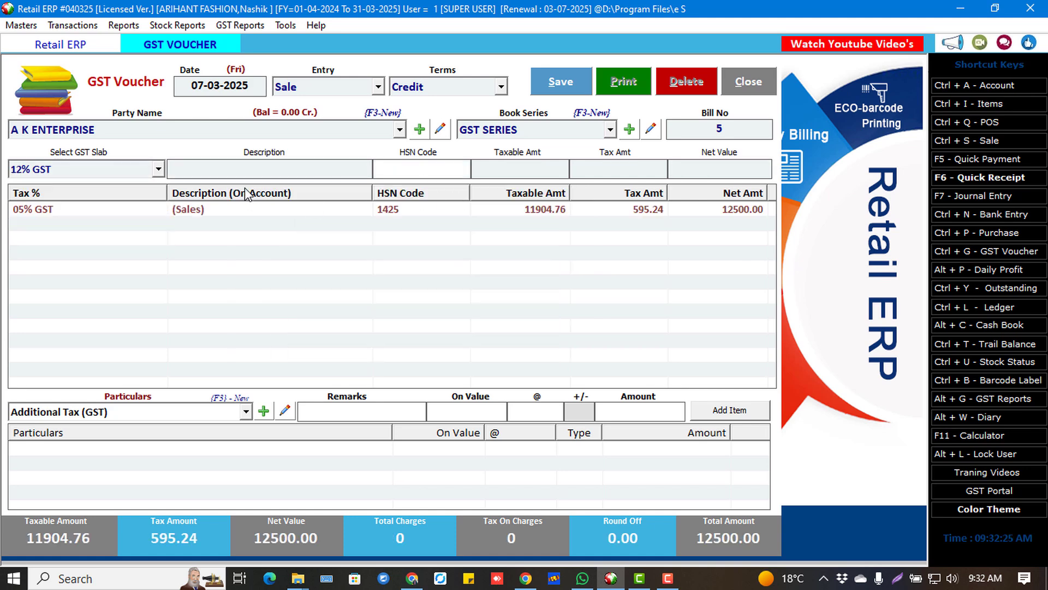
pyautogui.write('4214')
pyautogui.press('Return')
pyautogui.write('52100')
pyautogui.press('Return')
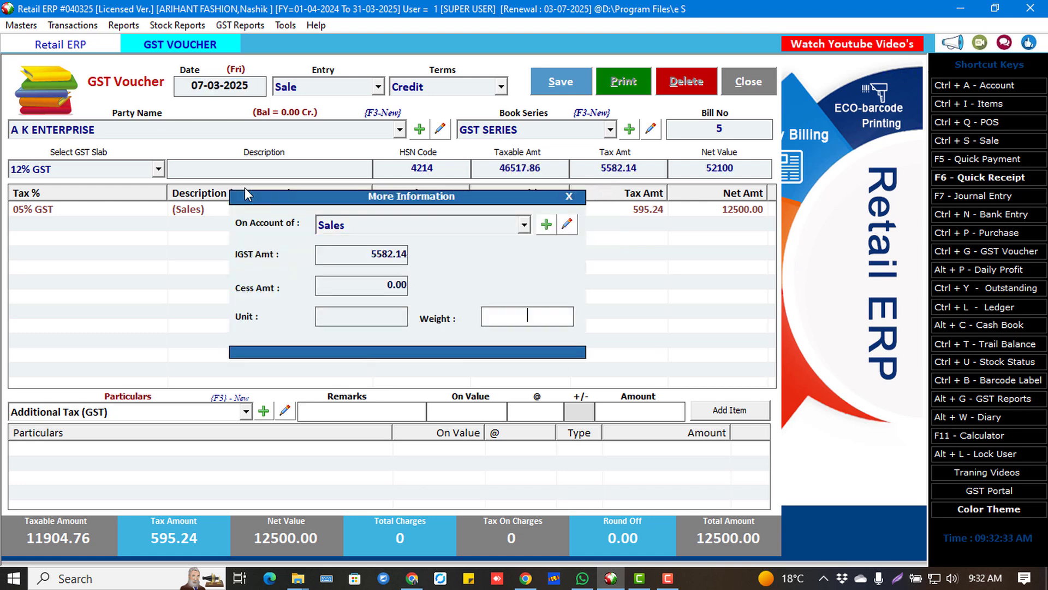
pyautogui.press('Return')
pyautogui.press('Return')
pyautogui.hotkey('alt', 's')
pyautogui.press('Return')
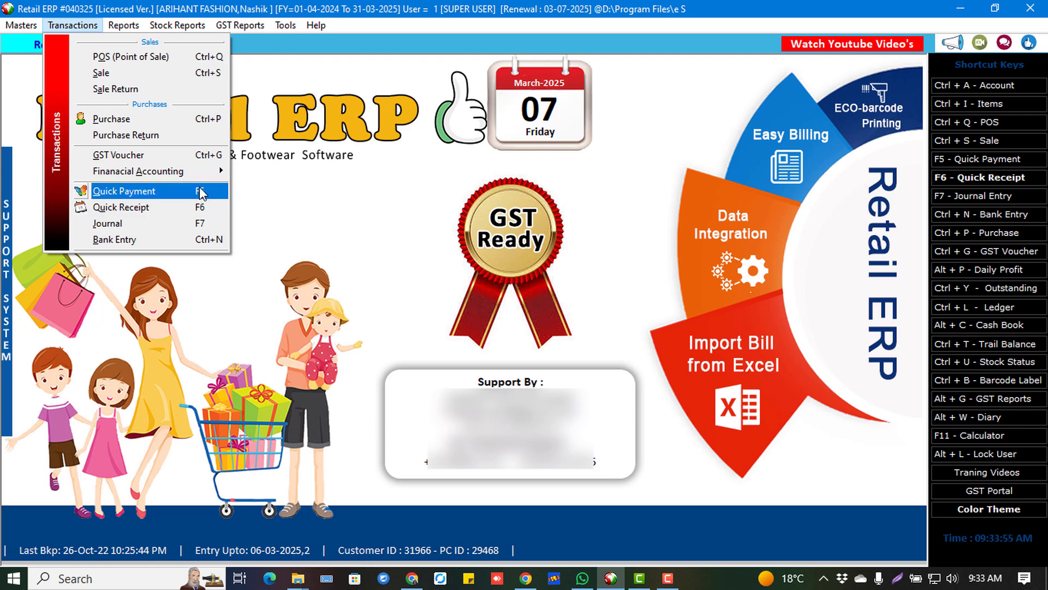
# Record a Quick Payment of 50000 in cash to SODANI FAMILY SHOP dated 07-03-2025.
pyautogui.click(202, 192)
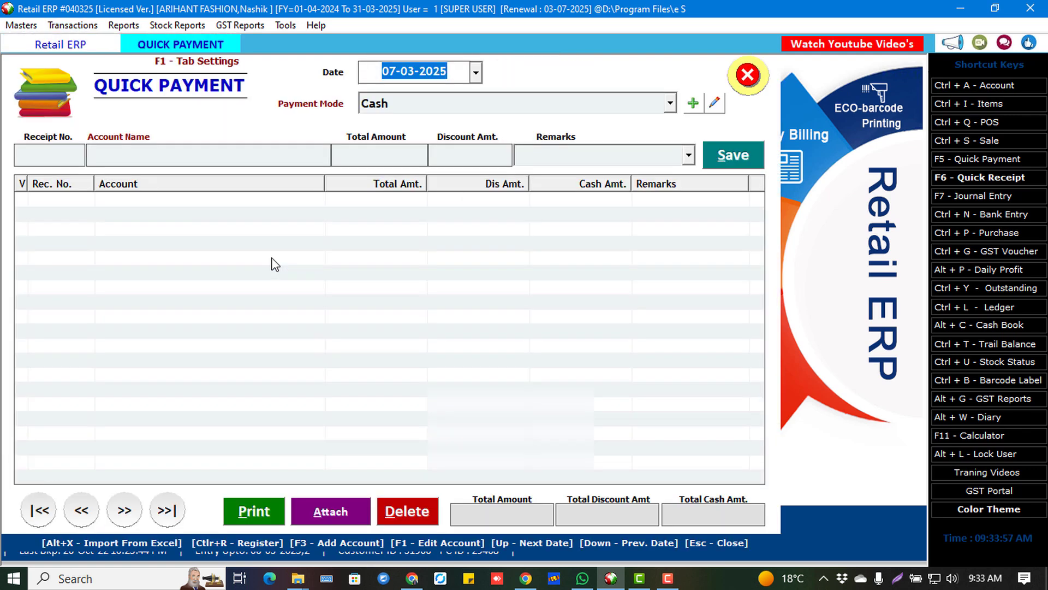
pyautogui.press('Return')
pyautogui.press('Return')
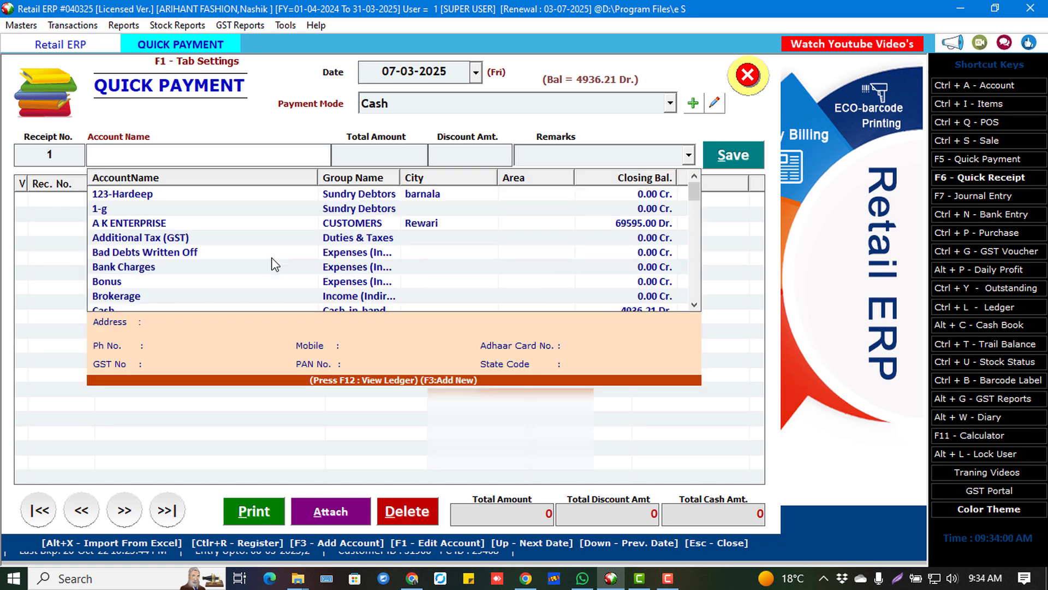
pyautogui.write('so')
pyautogui.press('Return')
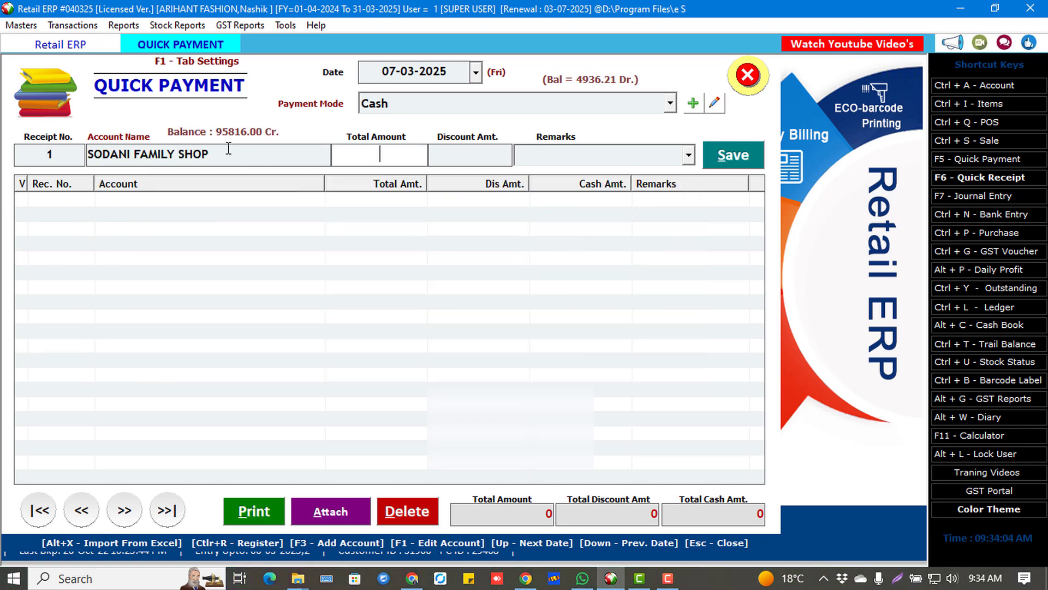
pyautogui.write('50000')
pyautogui.press('Return')
pyautogui.press('Return')
pyautogui.press('Return')
pyautogui.press('Return')
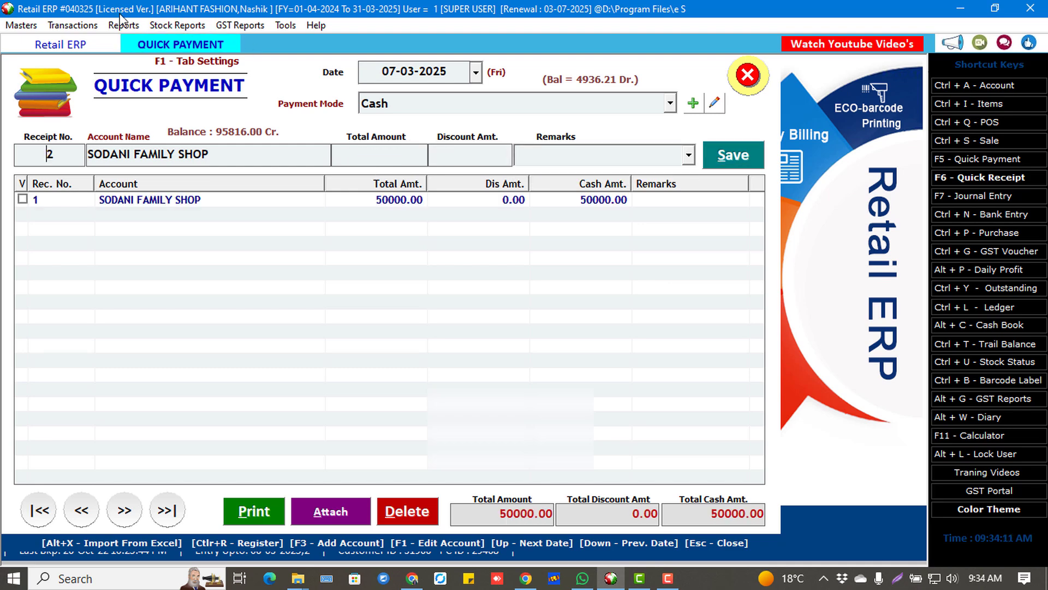
# Open the Log Book report to check the recorded payment.
pyautogui.click(123, 25)
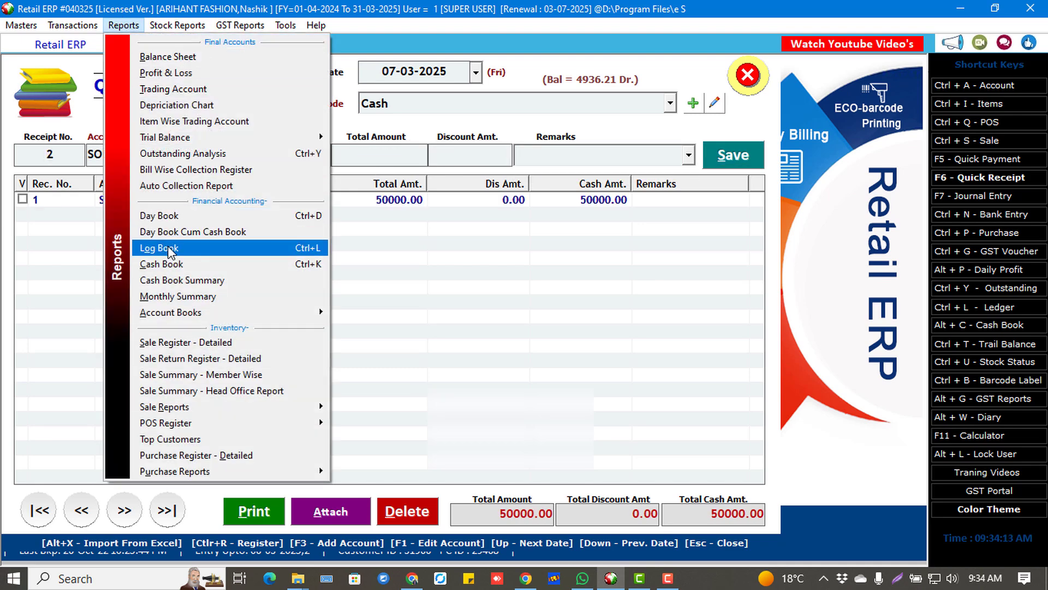
pyautogui.click(158, 248)
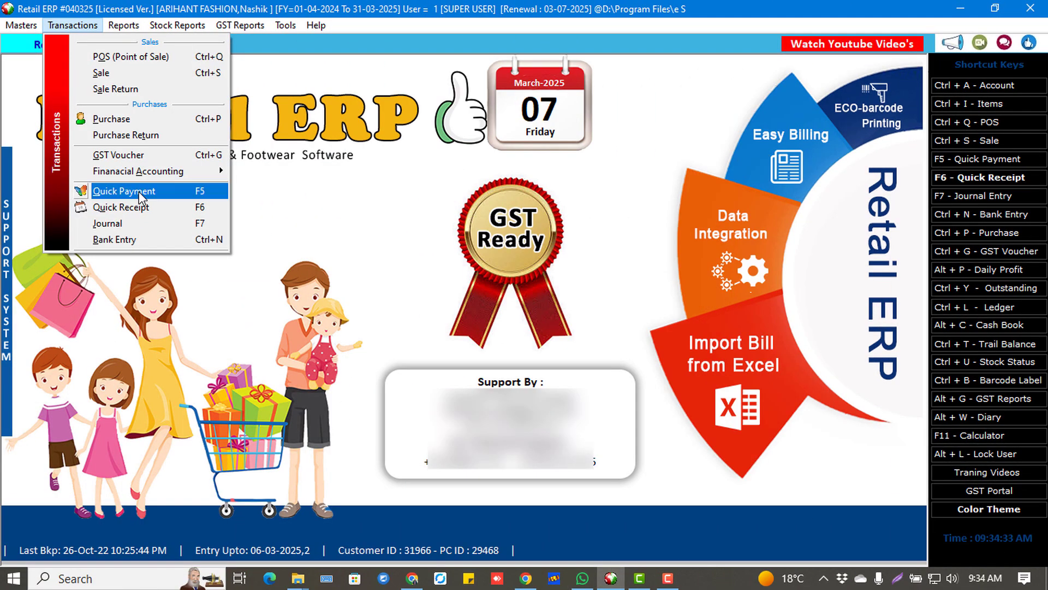
# Start a Quick Receipt in cash dated 07-03-2025 and select A K ENTERPRISE as the account.
pyautogui.click(142, 205)
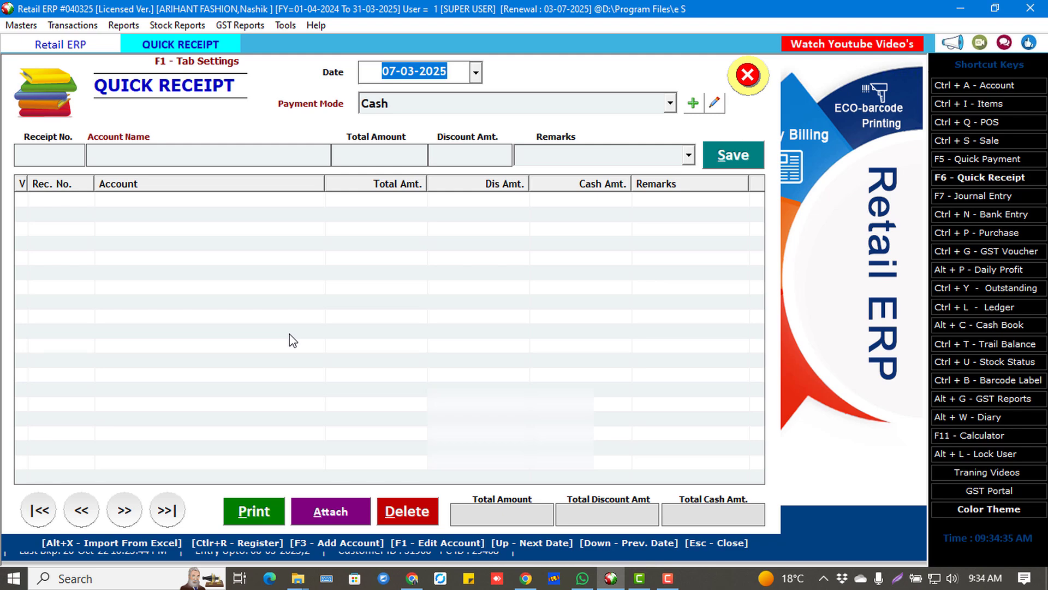
pyautogui.press('Return')
pyautogui.press('Return')
pyautogui.press('Return')
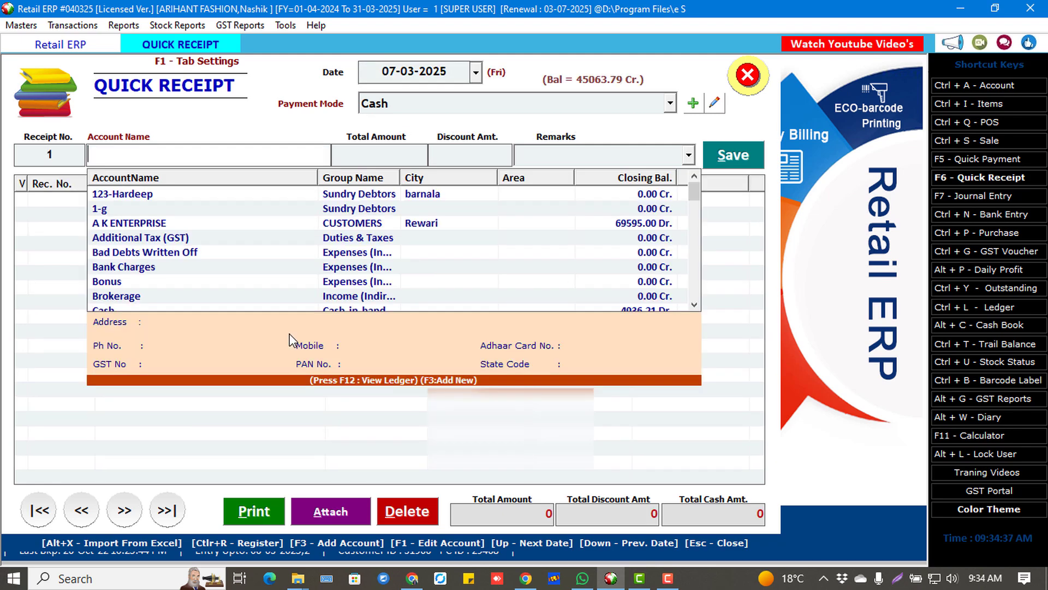
pyautogui.press('Down')
pyautogui.press('Down')
pyautogui.press('Down')
pyautogui.press('Down')
pyautogui.press('Down')
pyautogui.press('Down')
pyautogui.press('Down')
pyautogui.press('Down')
pyautogui.press('Down')
pyautogui.press('Down')
pyautogui.press('Down')
pyautogui.press('Down')
pyautogui.press('Down')
pyautogui.press('Down')
pyautogui.press('Down')
pyautogui.press('Down')
pyautogui.press('Down')
pyautogui.press('Return')
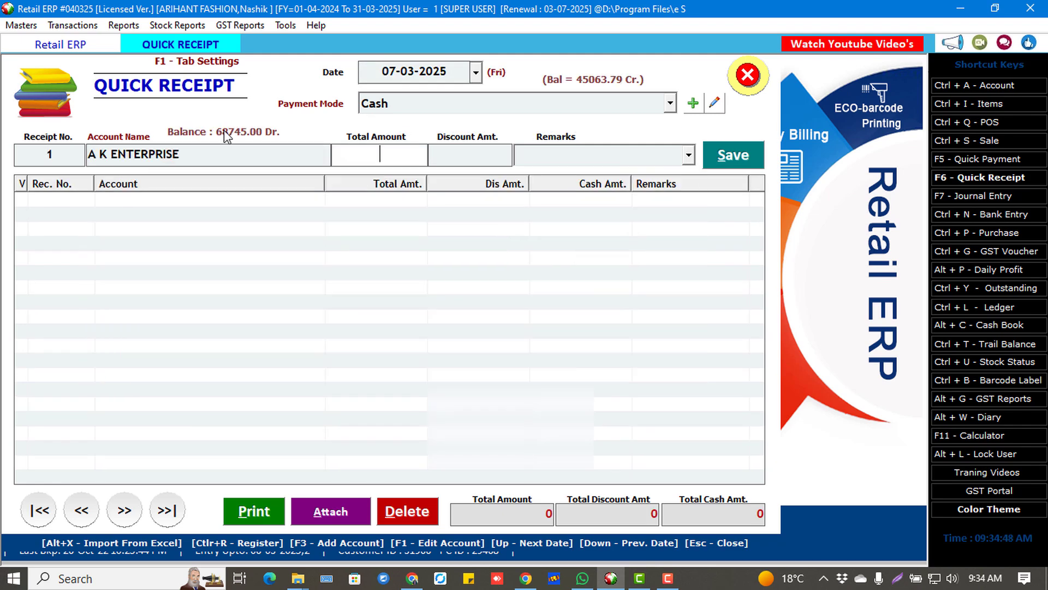
# Set the receipt's total amount to 50000 and save it without a discount or remarks.
pyautogui.write('50000')
pyautogui.press('Return')
pyautogui.press('Return')
pyautogui.press('Return')
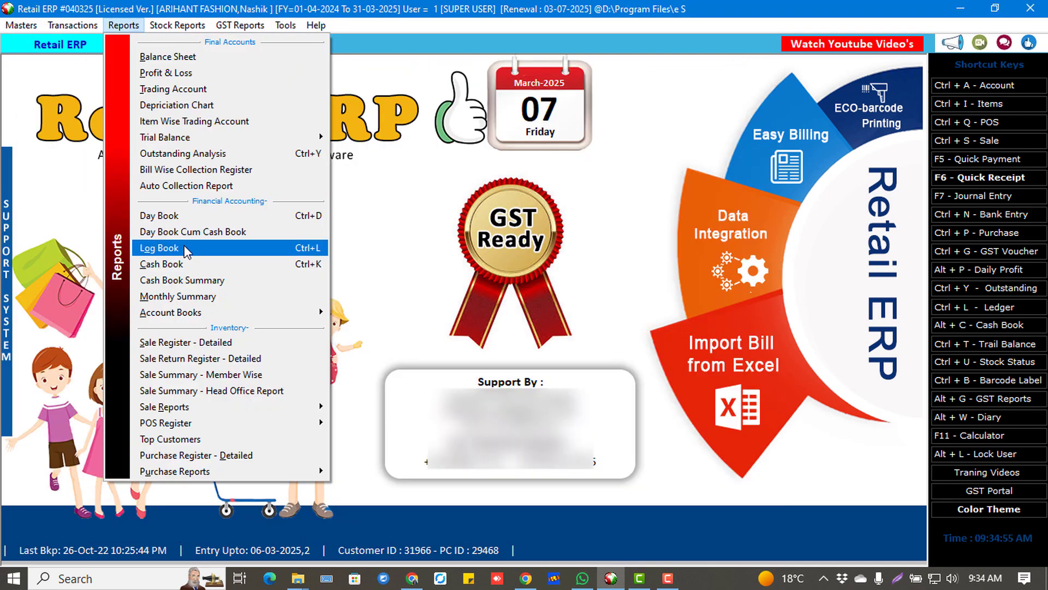
# Open the Log Book report to check the recorded receipt.
pyautogui.click(184, 245)
pyautogui.press('Down')
pyautogui.press('Down')
pyautogui.press('Return')
pyautogui.press('Return')
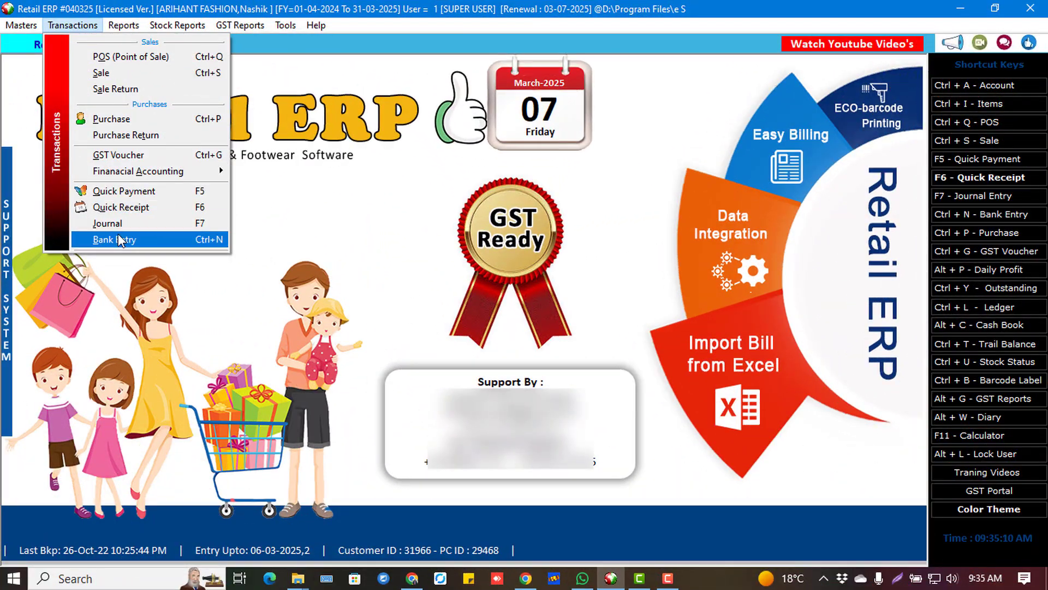
# Start a Bank Entry dated 07-03-2025 and create a new bank account named HDFC in the Bank Accounts group.
pyautogui.click(160, 235)
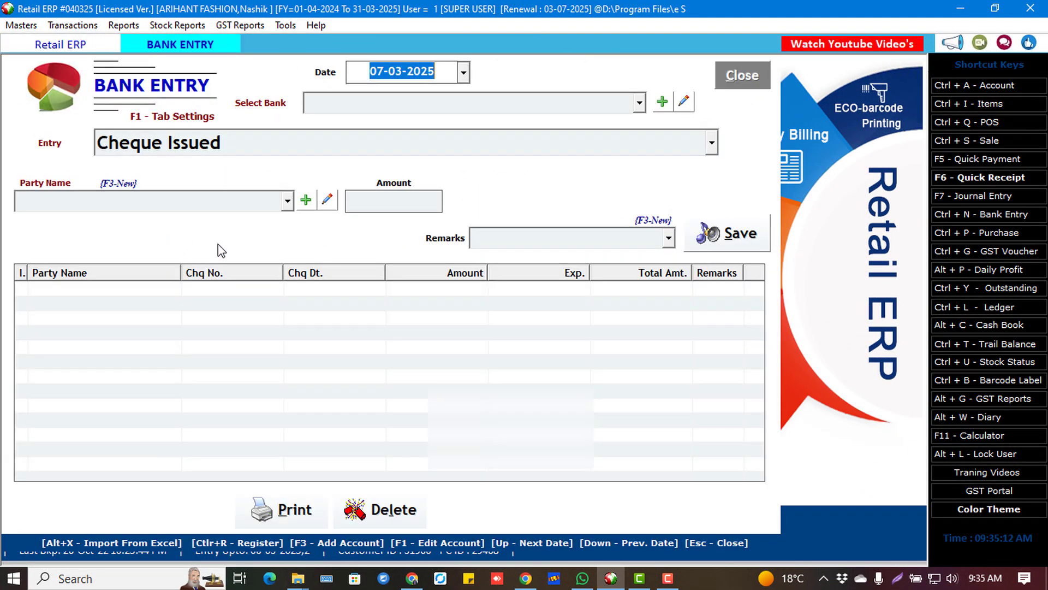
pyautogui.click(662, 101)
pyautogui.write('HDFC')
pyautogui.press('Return')
pyautogui.press('Return')
pyautogui.press('Return')
pyautogui.hotkey('alt', 's')
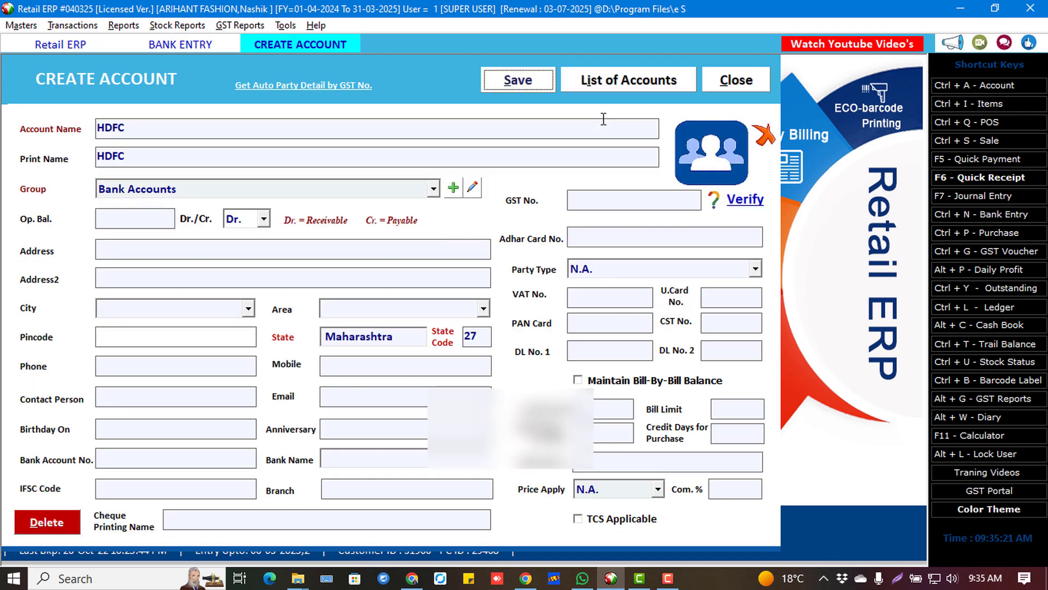
# Go through the entry types for the HDFC bank entry and choose Cheque Issued.
pyautogui.press('Down')
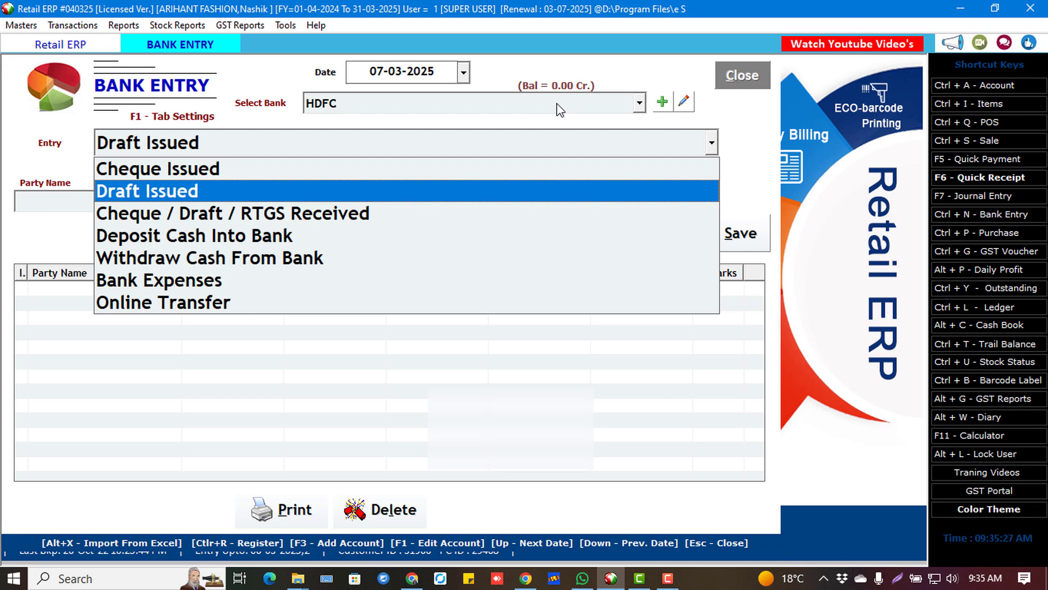
pyautogui.press('Down')
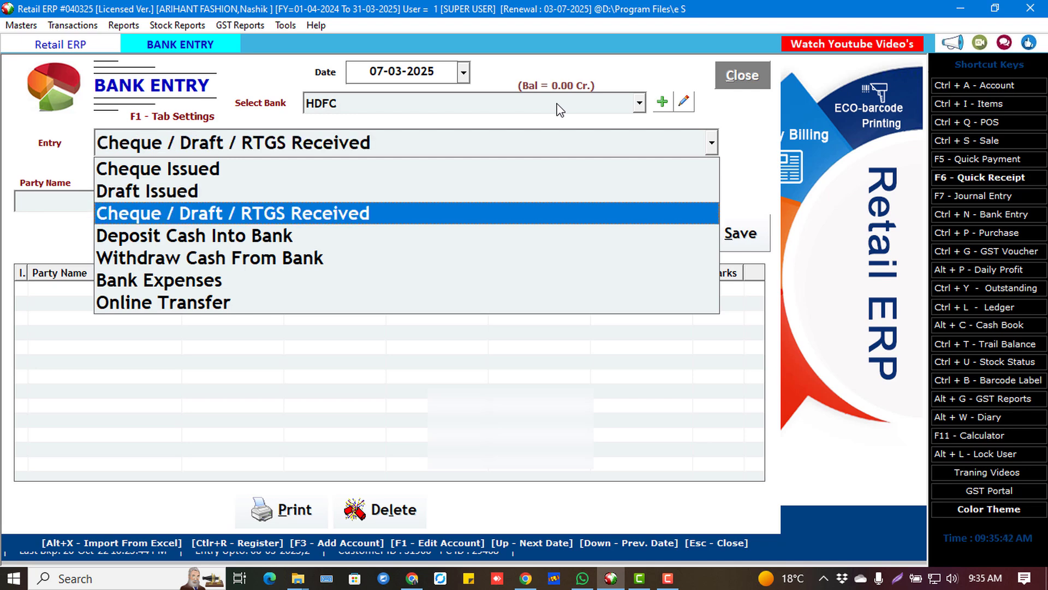
pyautogui.press('Down')
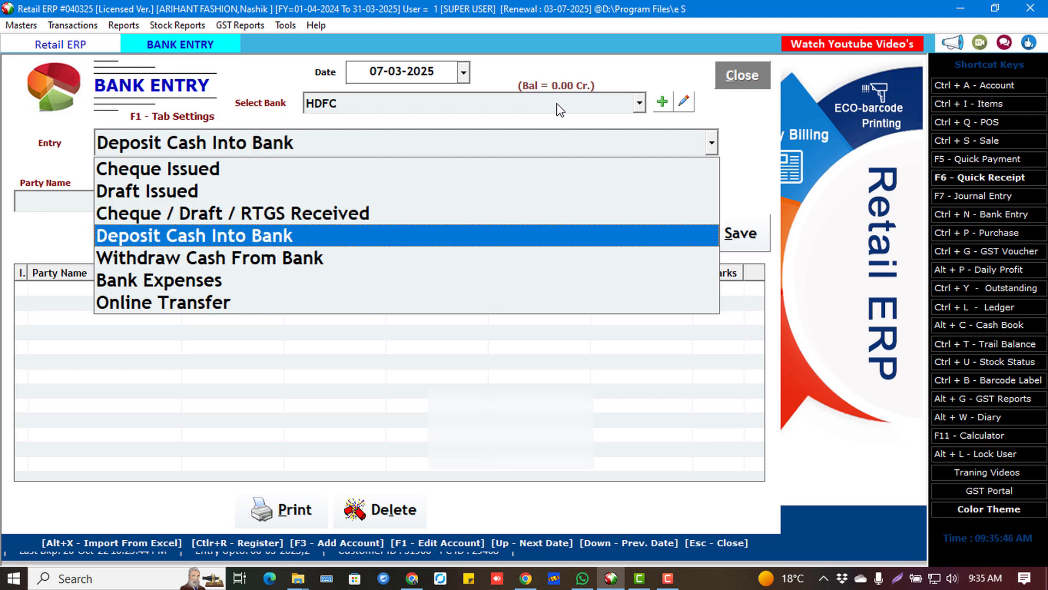
pyautogui.press('Down')
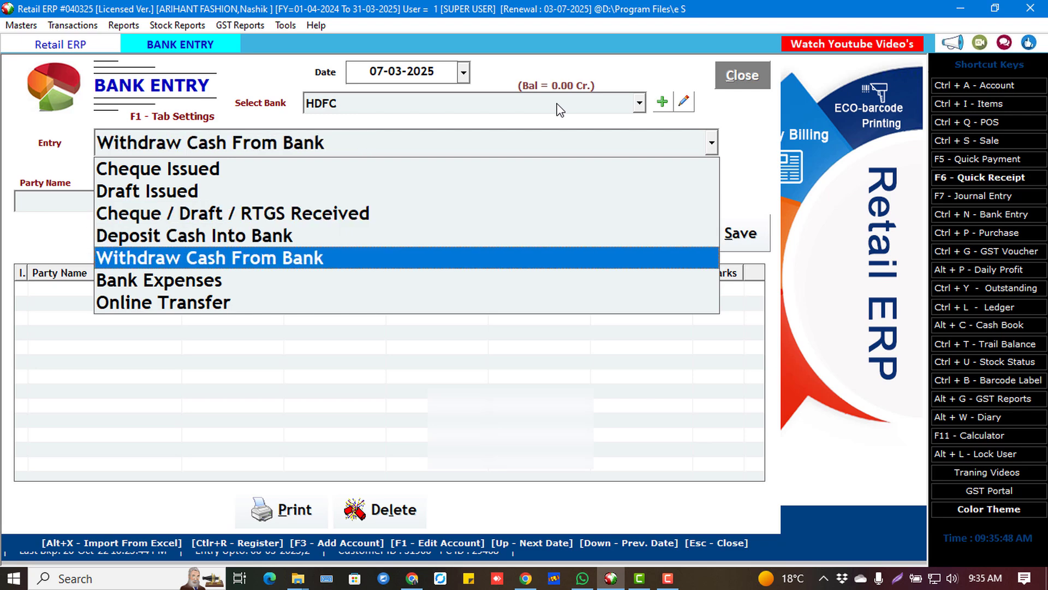
pyautogui.press('Down')
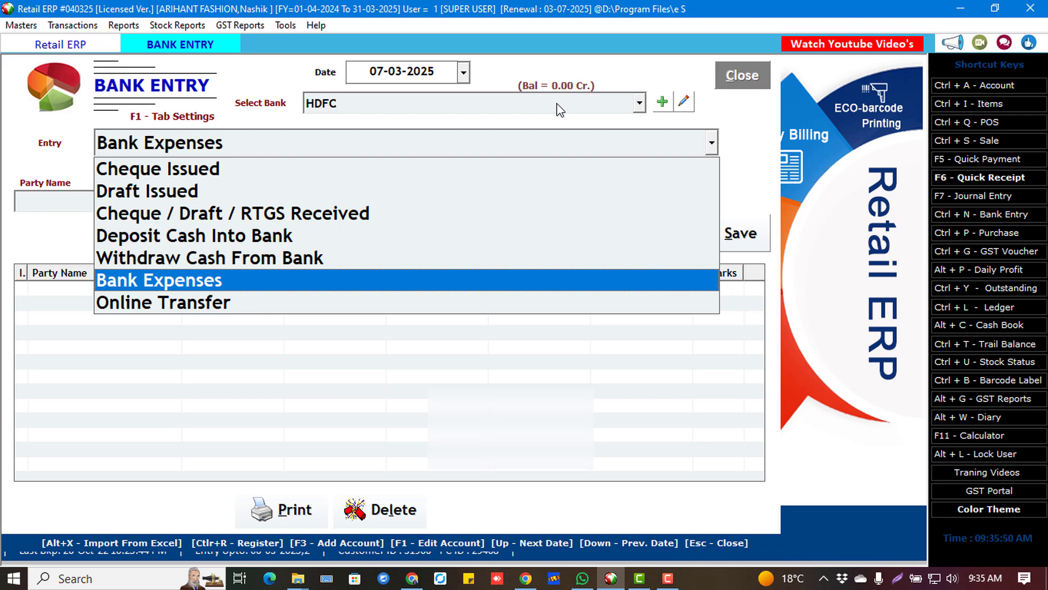
pyautogui.press('Down')
pyautogui.press('Up')
pyautogui.press('Up')
pyautogui.press('Up')
pyautogui.press('Up')
pyautogui.press('Up')
pyautogui.press('Up')
pyautogui.press('Return')
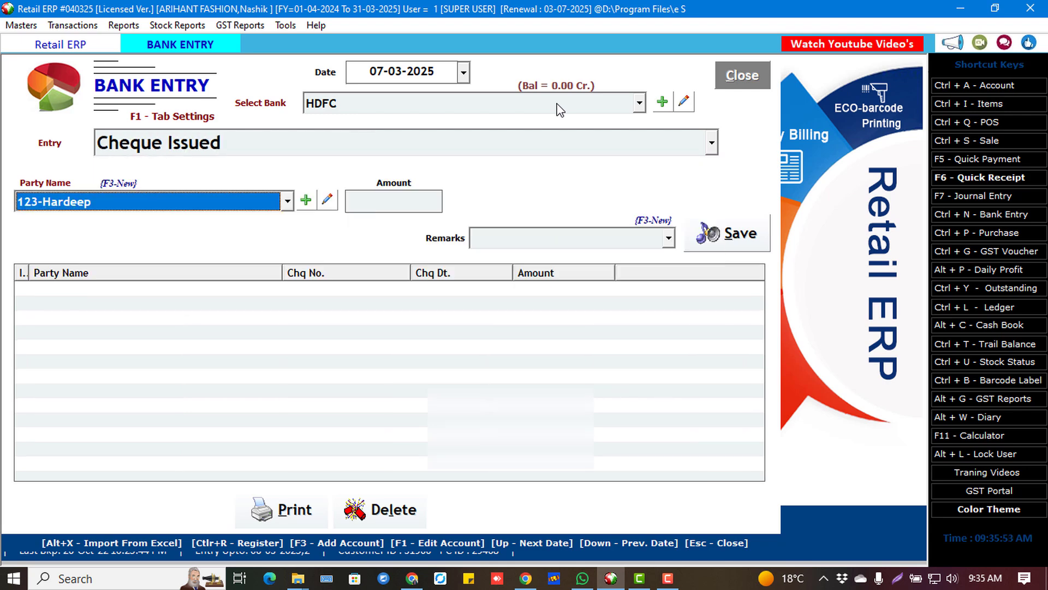
# Fill in the cheque issued to A K ENTERPRISE with amount 10000, cheque number 123 and date 07-03-2025.
pyautogui.press('Down')
pyautogui.press('Down')
pyautogui.press('Down')
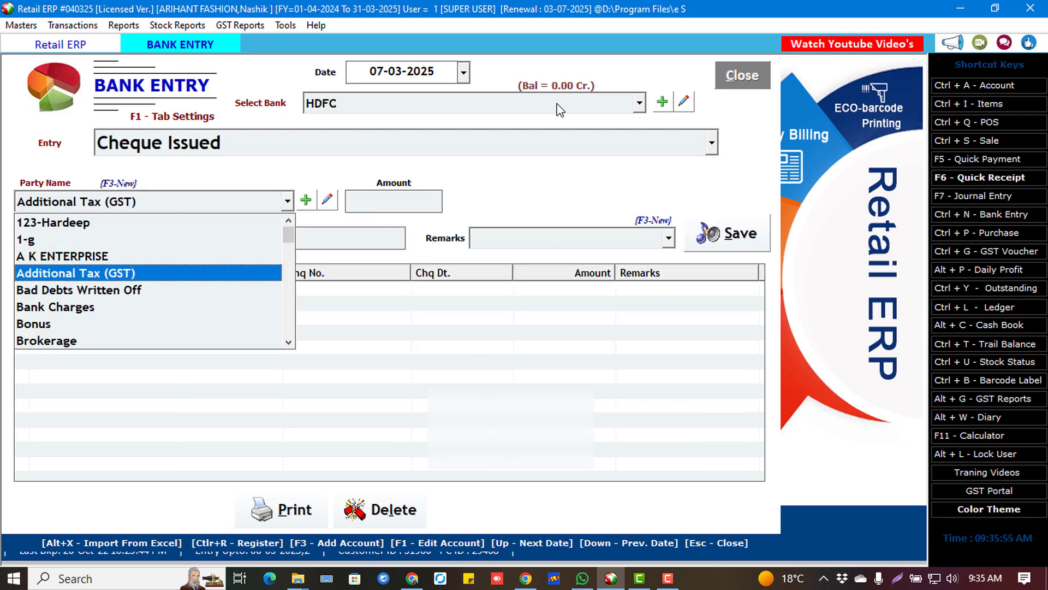
pyautogui.press('Up')
pyautogui.press('Return')
pyautogui.write('10000')
pyautogui.press('Return')
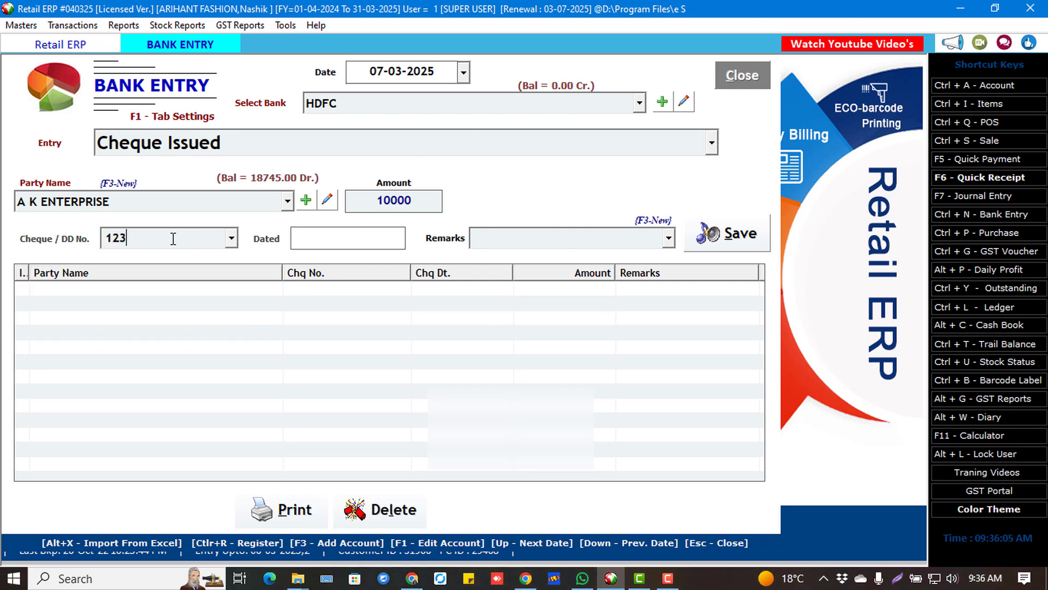
pyautogui.write('07-03-2025')
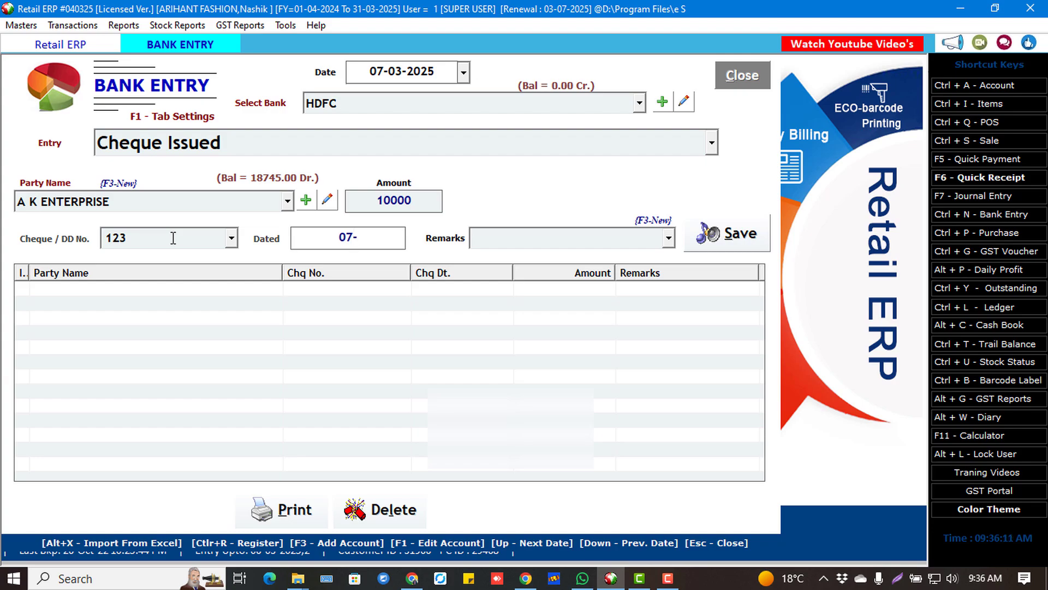